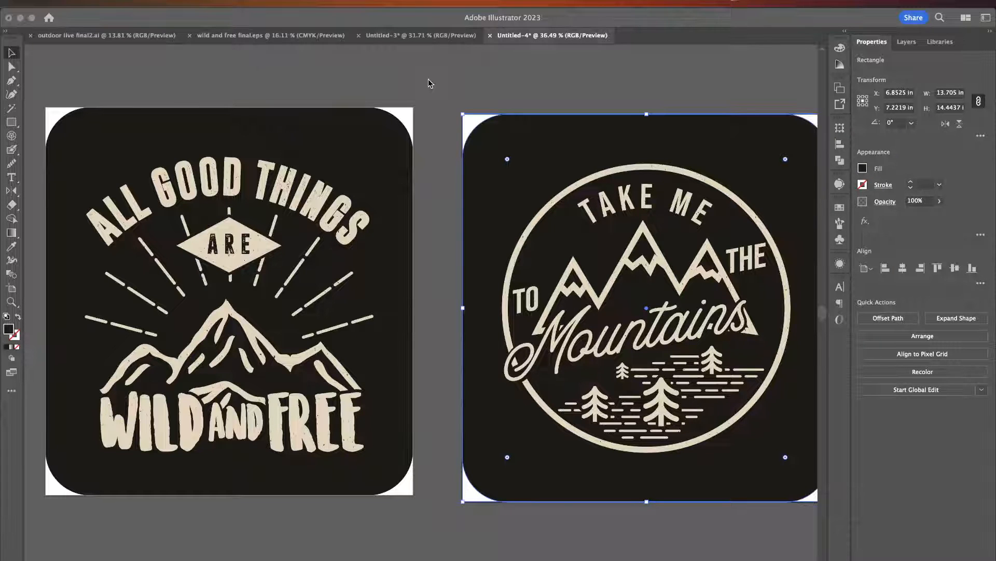
scroll(428, 79, left, 5)
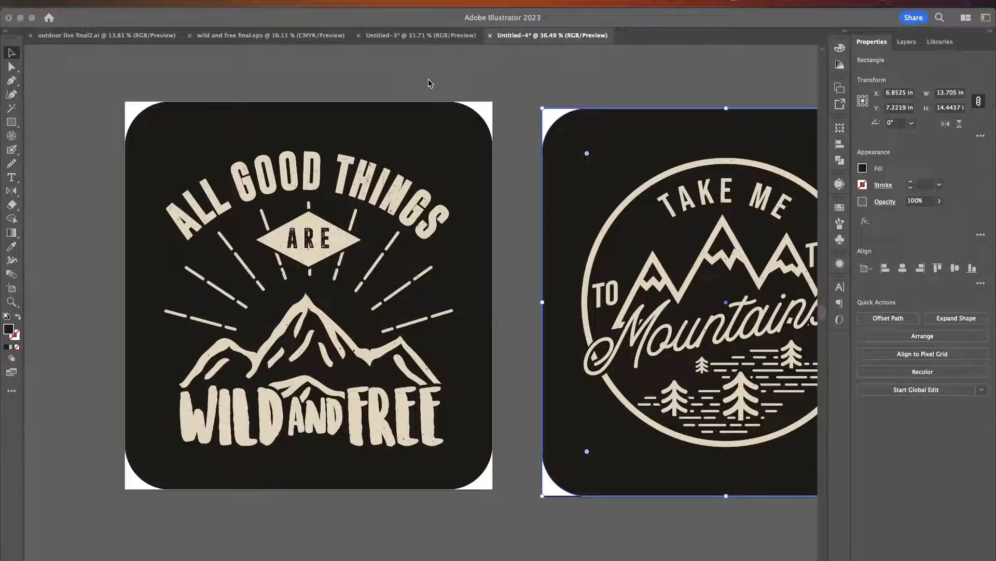
scroll(428, 79, right, 3)
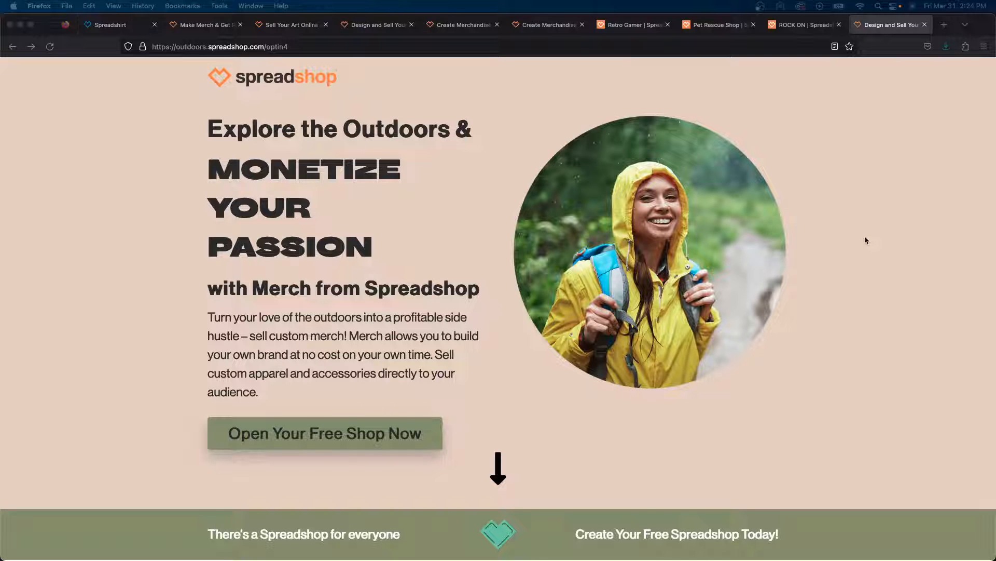
Step: Look through the Spreadshop outdoors landing page down to its free pre-designed graphic packs
scroll(866, 240, down, 10)
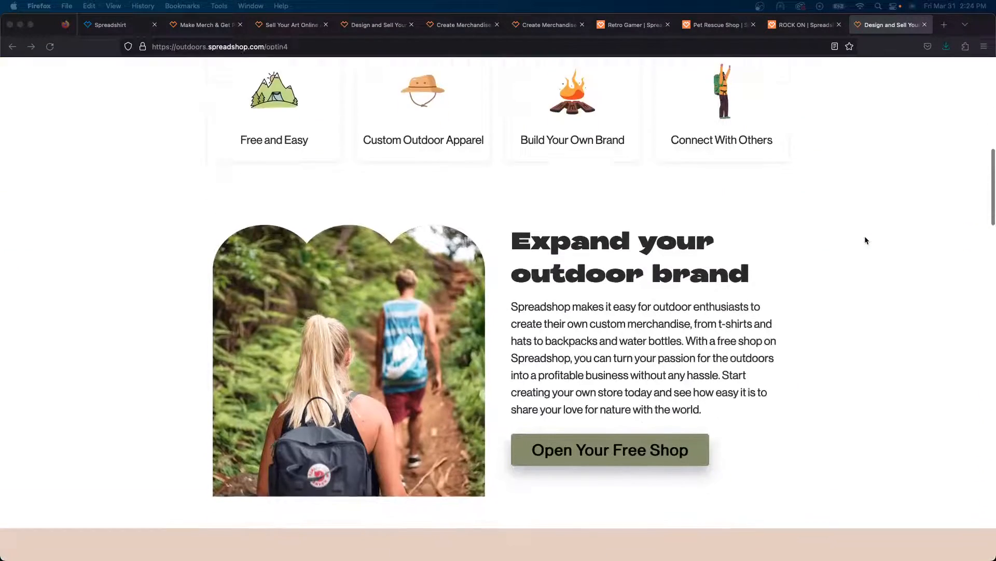
scroll(866, 240, down, 15)
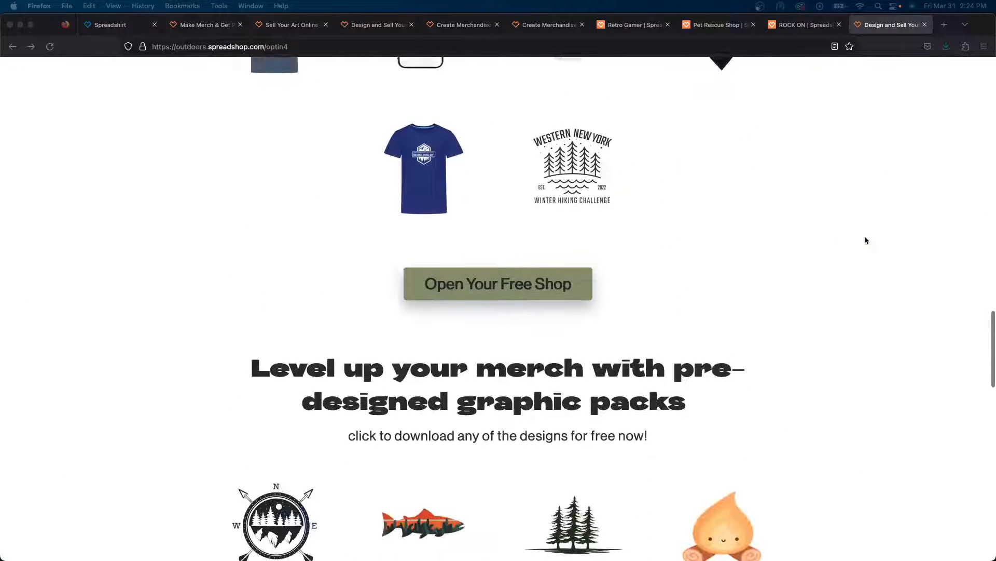
scroll(865, 240, down, 10)
scroll(865, 240, up, 3)
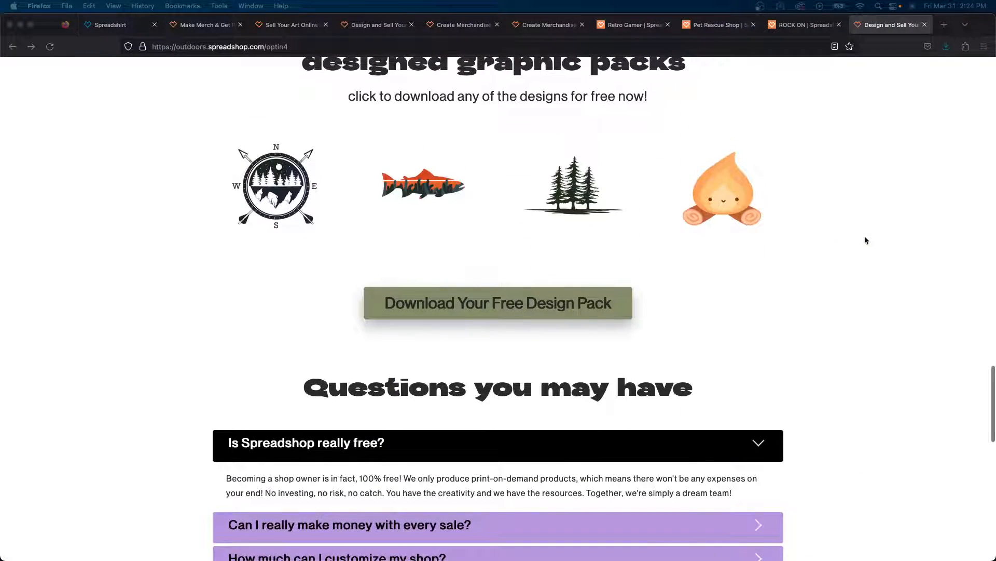
scroll(866, 241, up, 1)
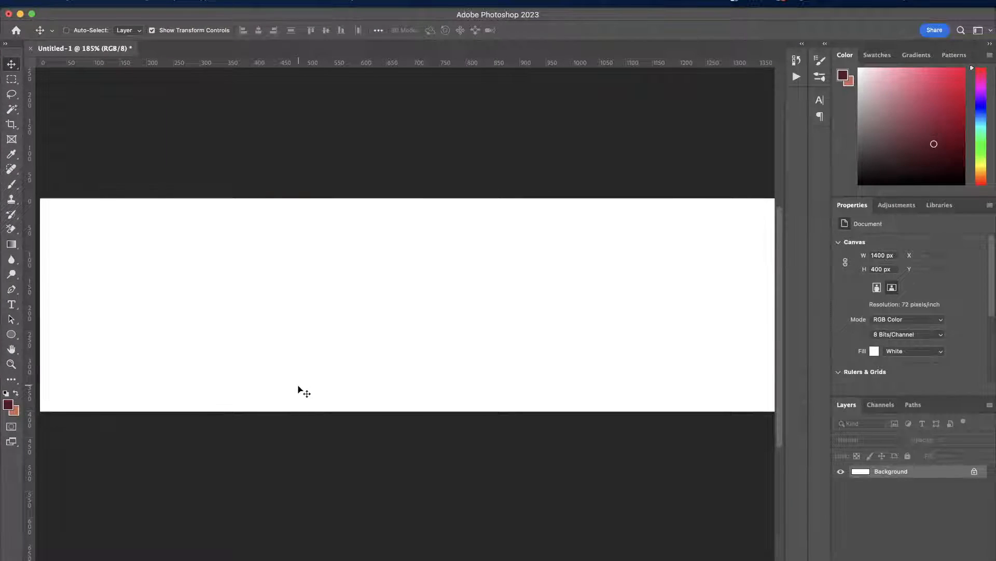
Step: Place the mountain landscape photo in the blank banner and scale it from its centre to about 1406 × 878 px, covering the canvas
key(super+minus)
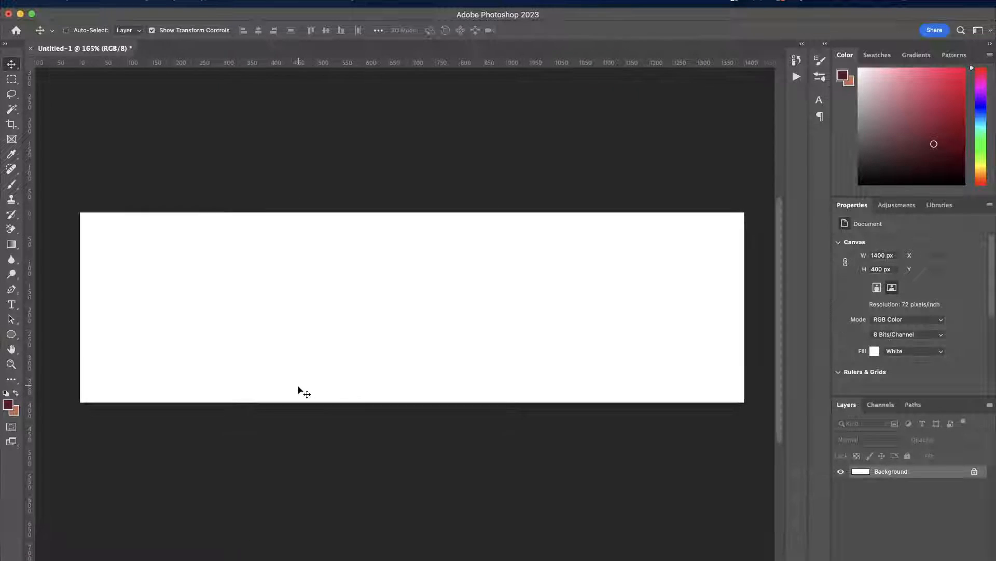
scroll(299, 390, up, 1)
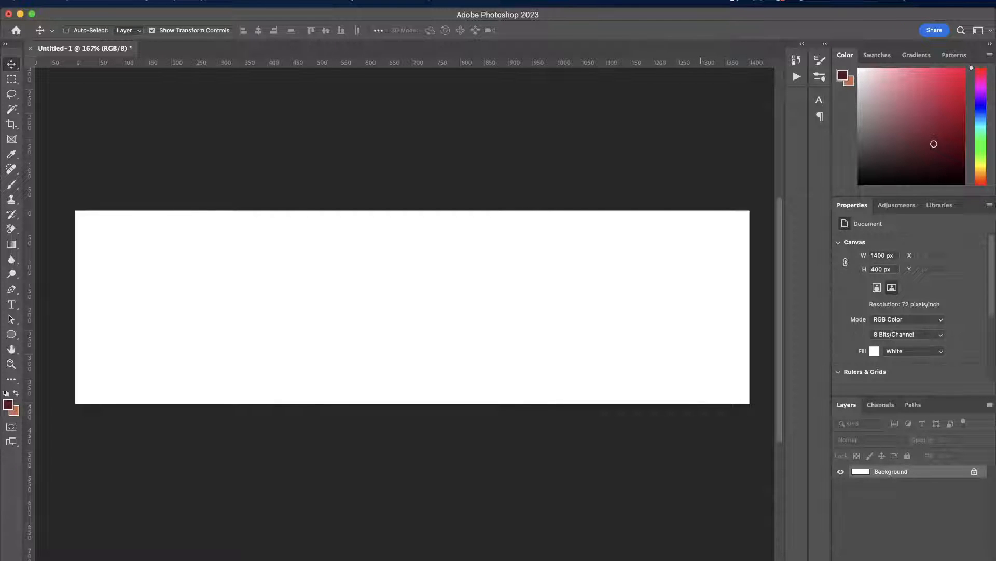
key(ctrl+Up)
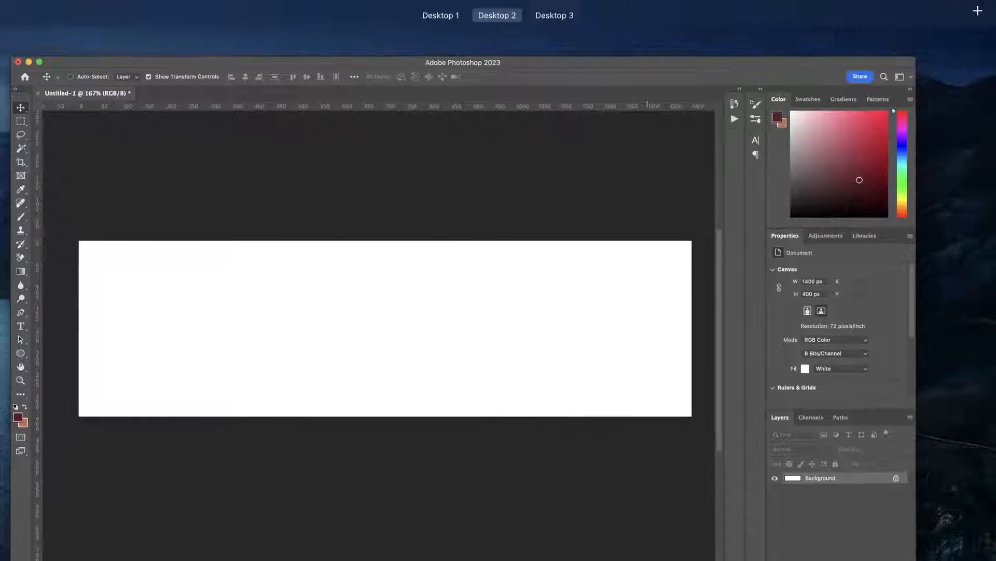
key(ctrl+Up)
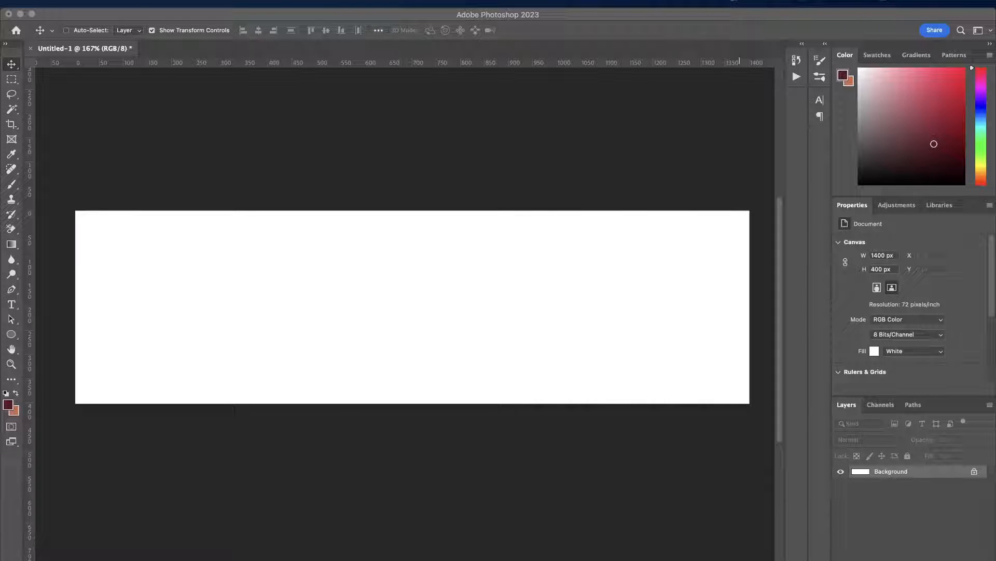
drag(737, 10, 366, 303)
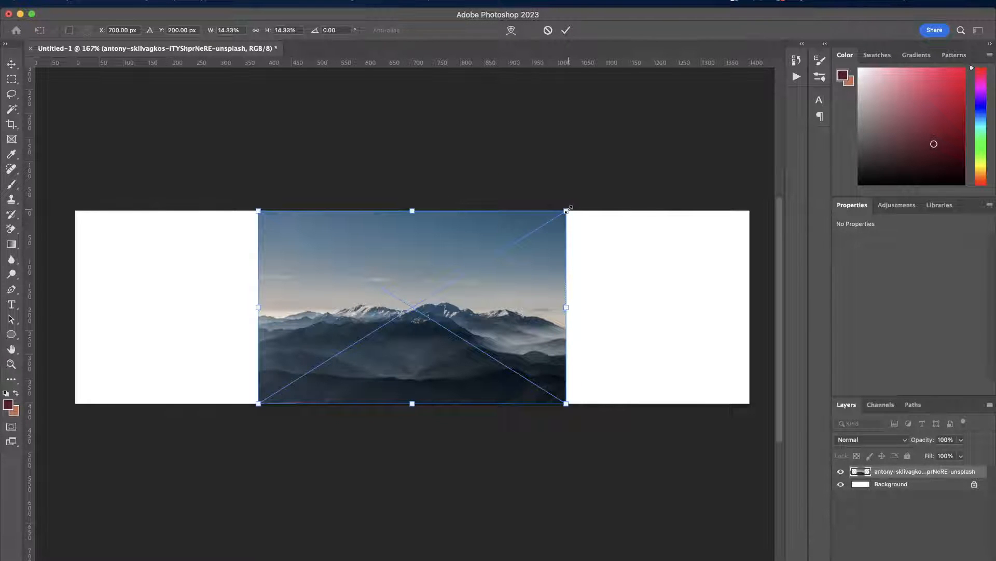
drag(567, 210, 769, 119)
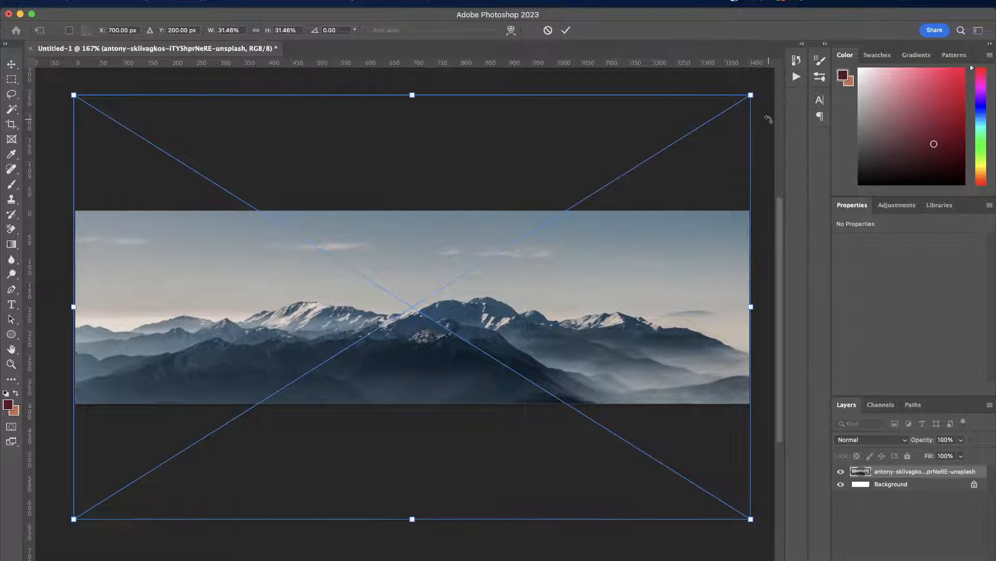
key(Return)
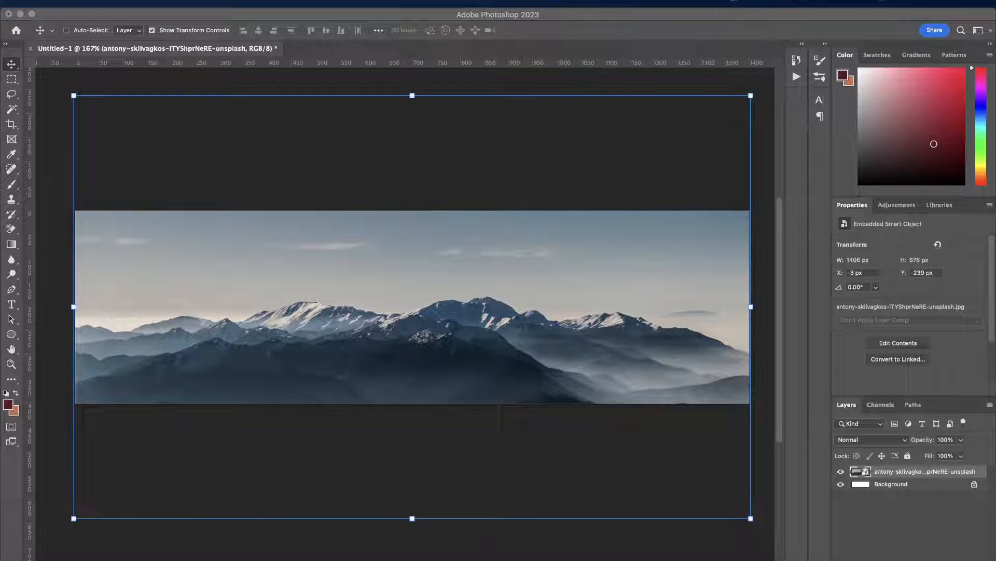
Step: Place the take_me_to_the_mountains.png logo at the banner's centre and scale it down to about 258 × 258 px
drag(523, 88, 452, 258)
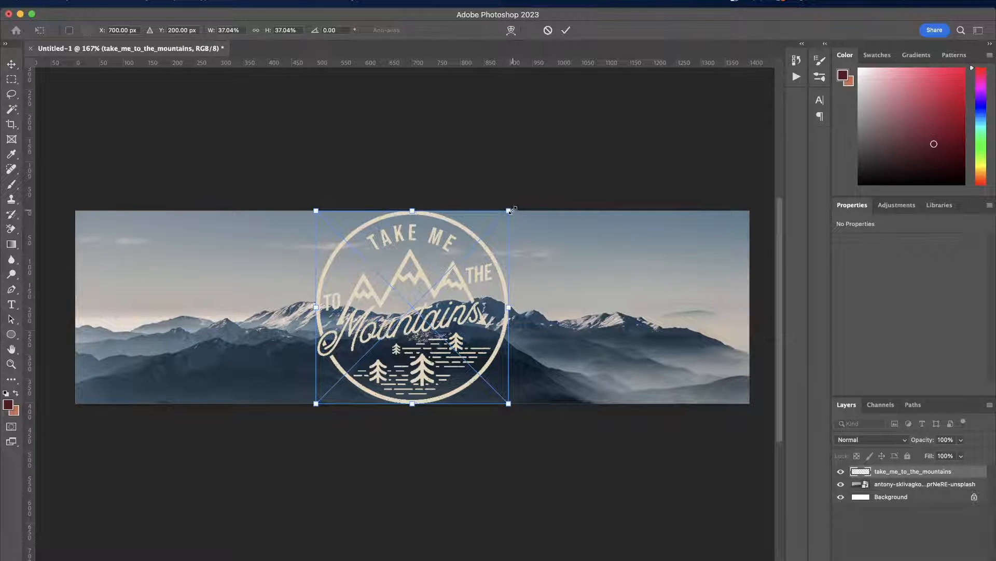
drag(508, 211, 489, 254)
key(Return)
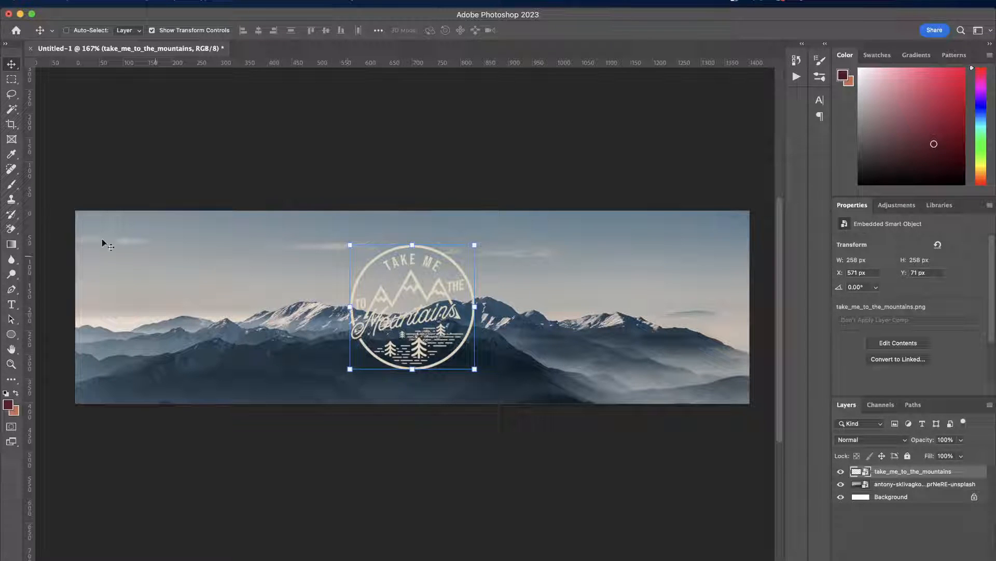
Step: Draw a circle shape about 269 px wide over the logo and remove its stroke
click(11, 333)
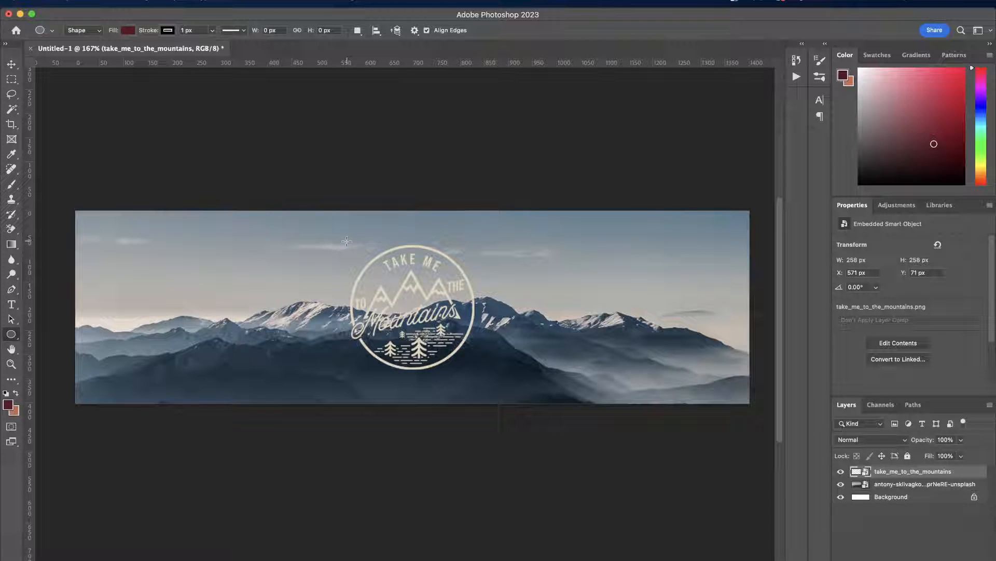
drag(347, 246, 479, 383)
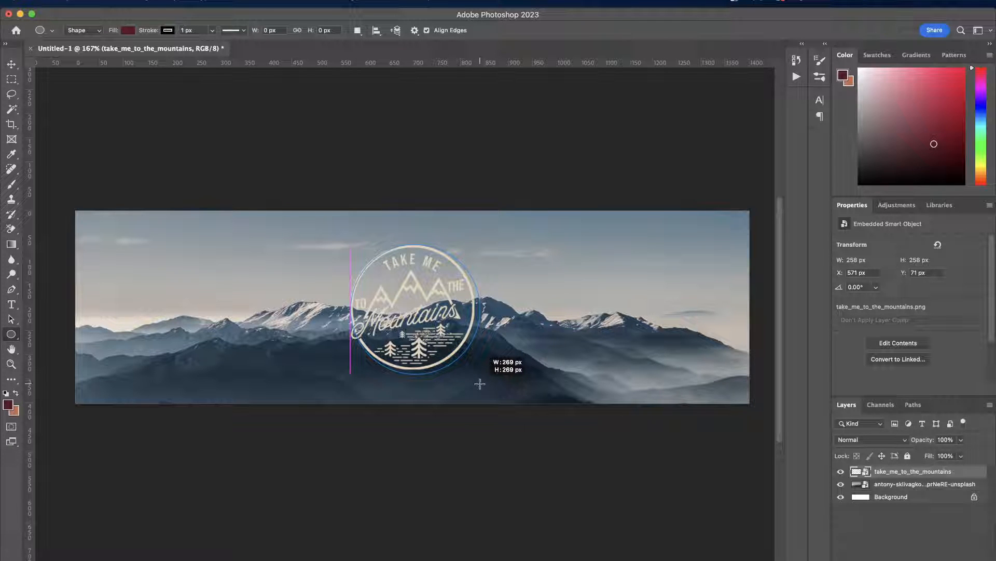
drag(479, 383, 480, 383)
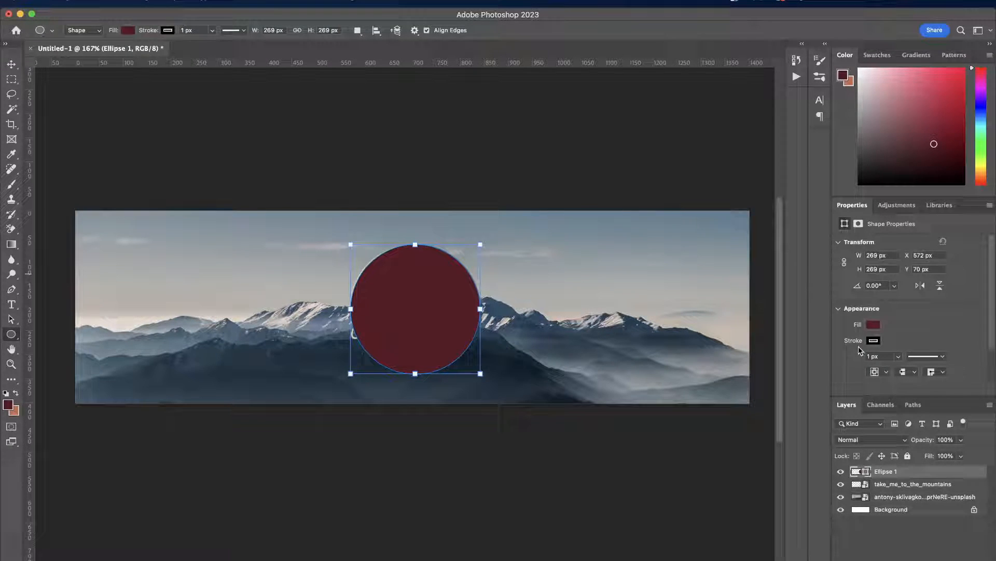
click(873, 341)
click(842, 363)
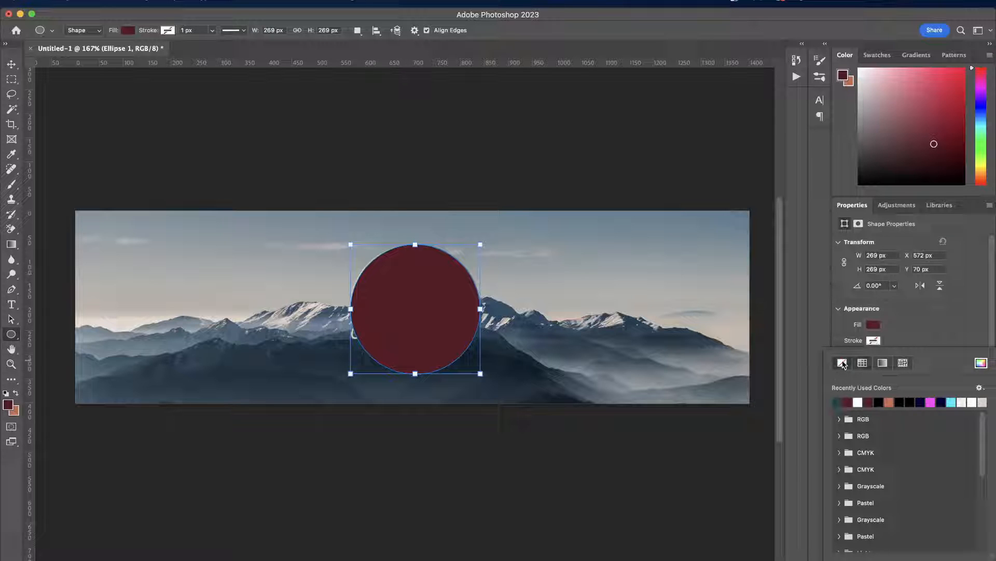
Step: Fill the circle with a dark blue sampled from the mountain slope in the photo
click(877, 324)
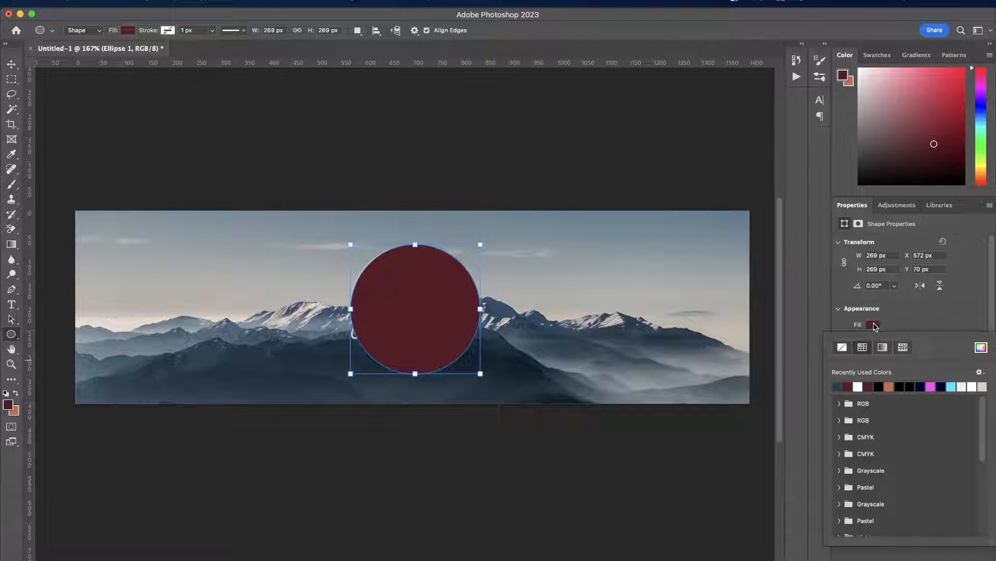
click(876, 326)
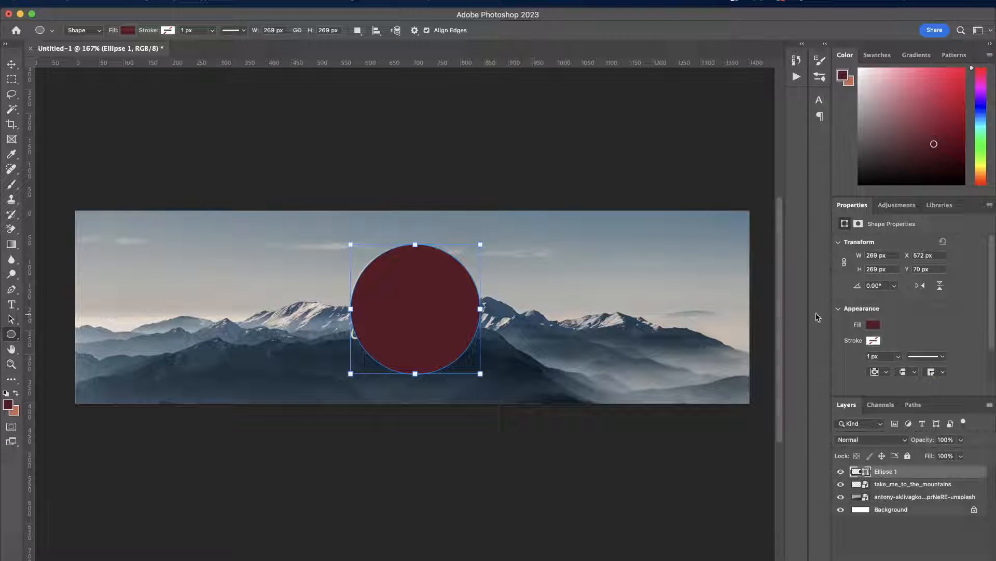
click(872, 324)
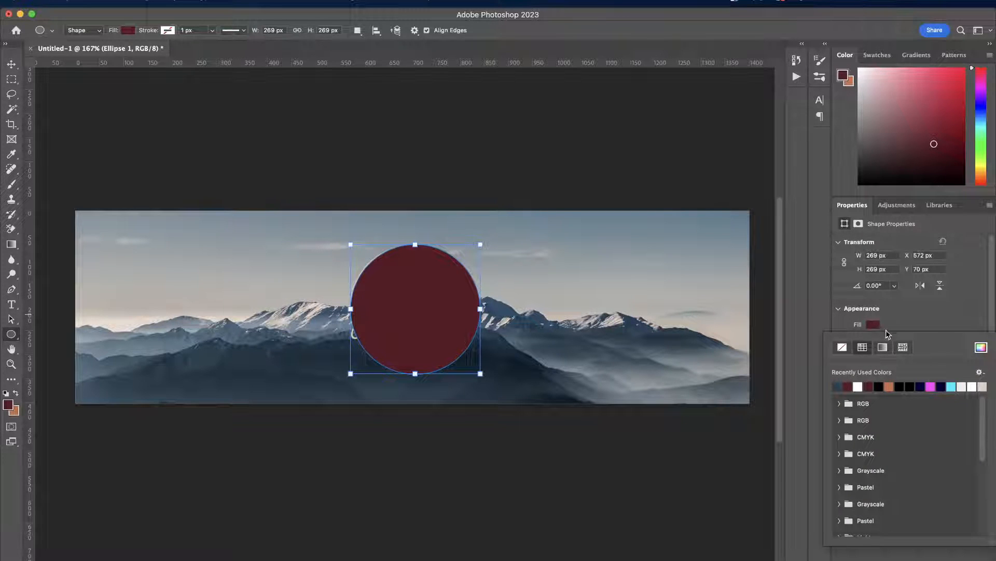
click(981, 346)
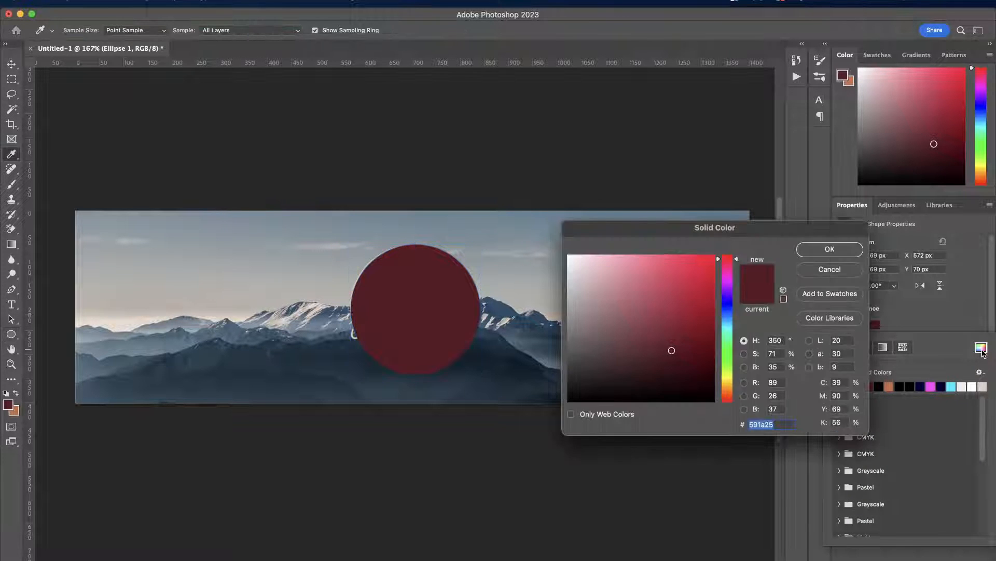
click(513, 331)
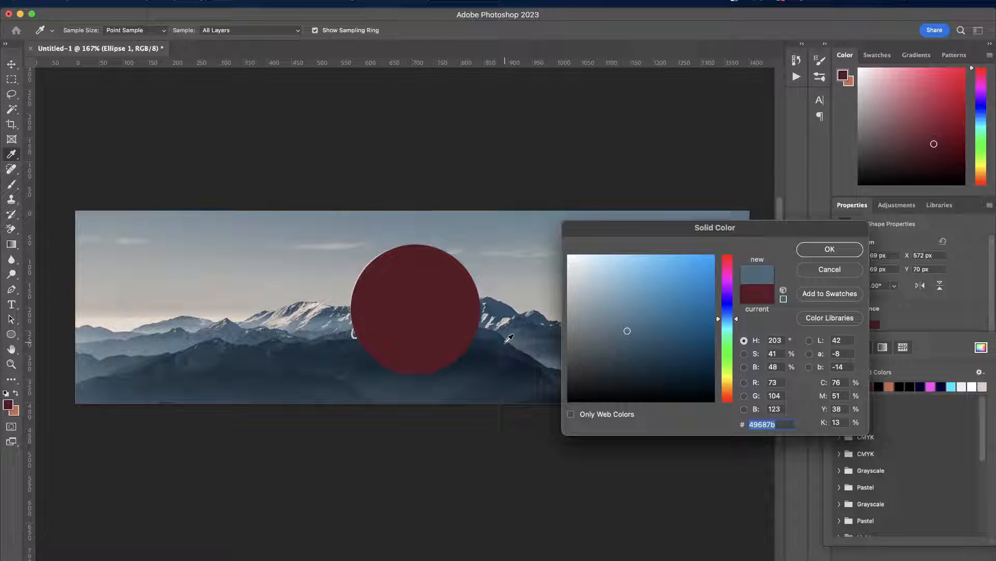
click(505, 341)
click(841, 252)
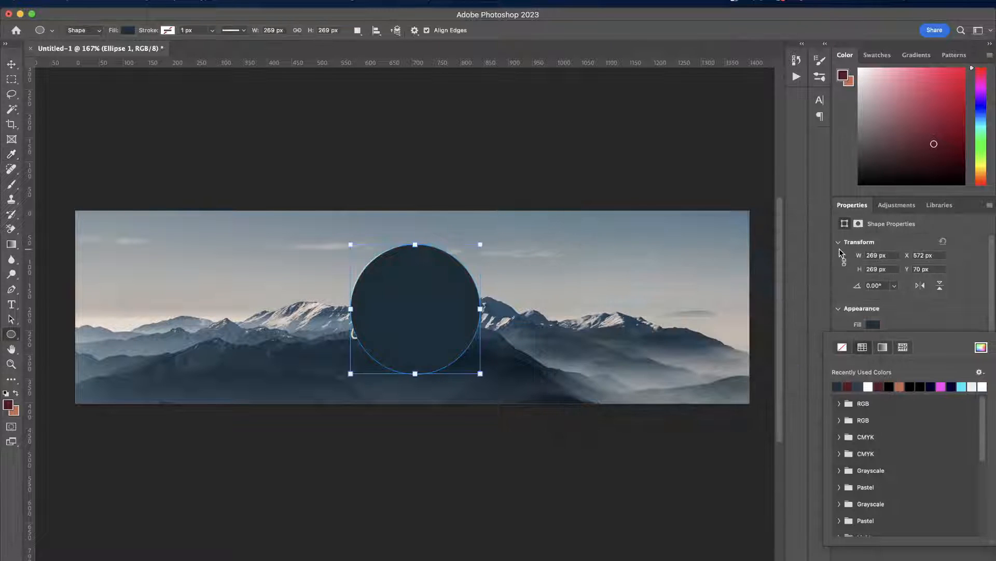
click(959, 330)
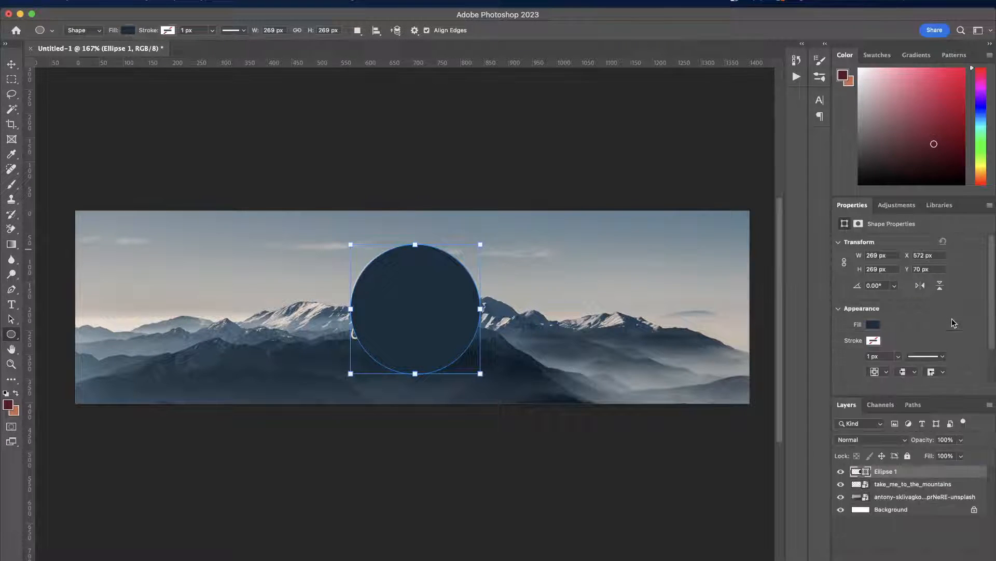
Step: Move the circle's layer beneath the logo layer and centre it horizontally and vertically on the logo using the logo's outline as a selection
drag(867, 474, 883, 488)
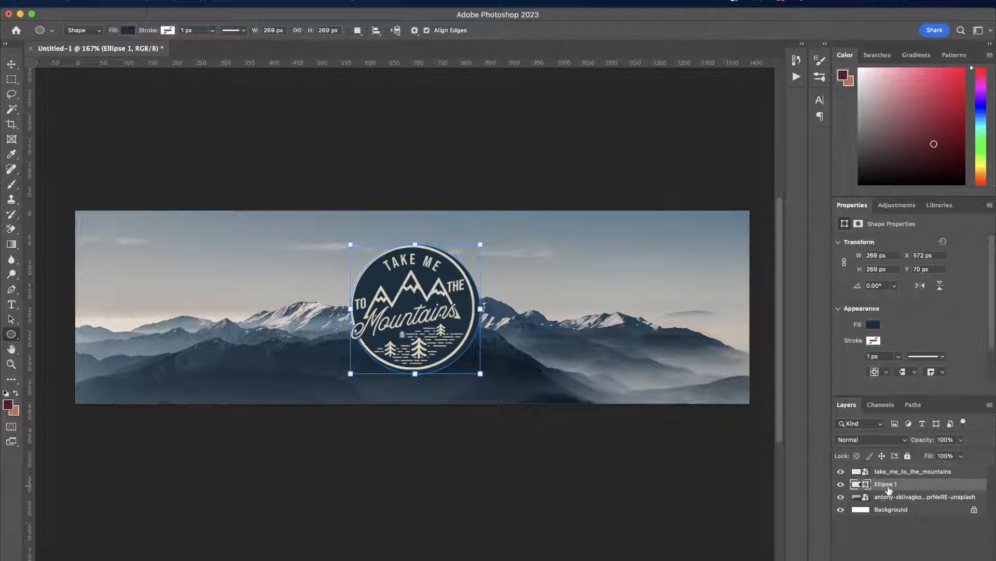
super+click(864, 473)
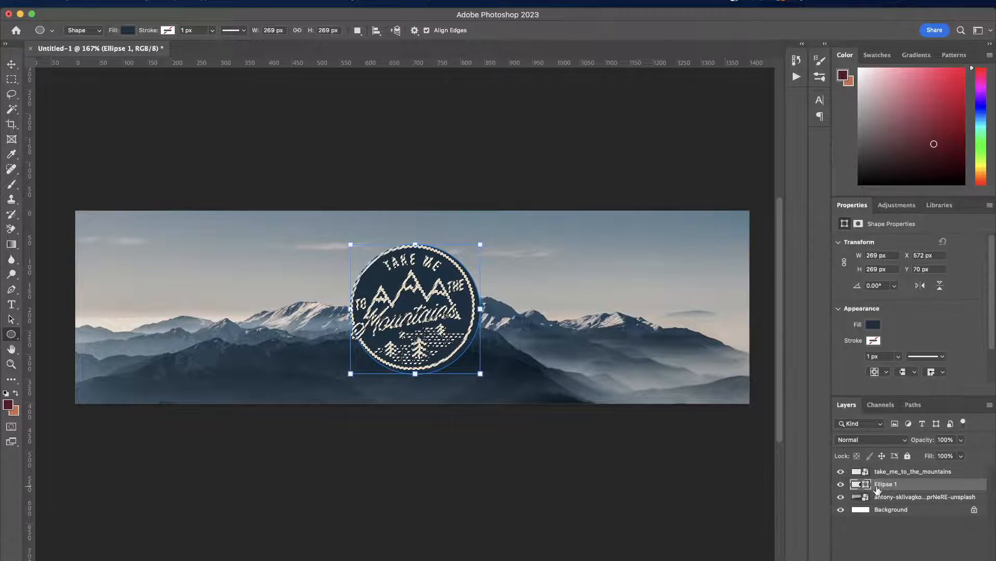
click(11, 64)
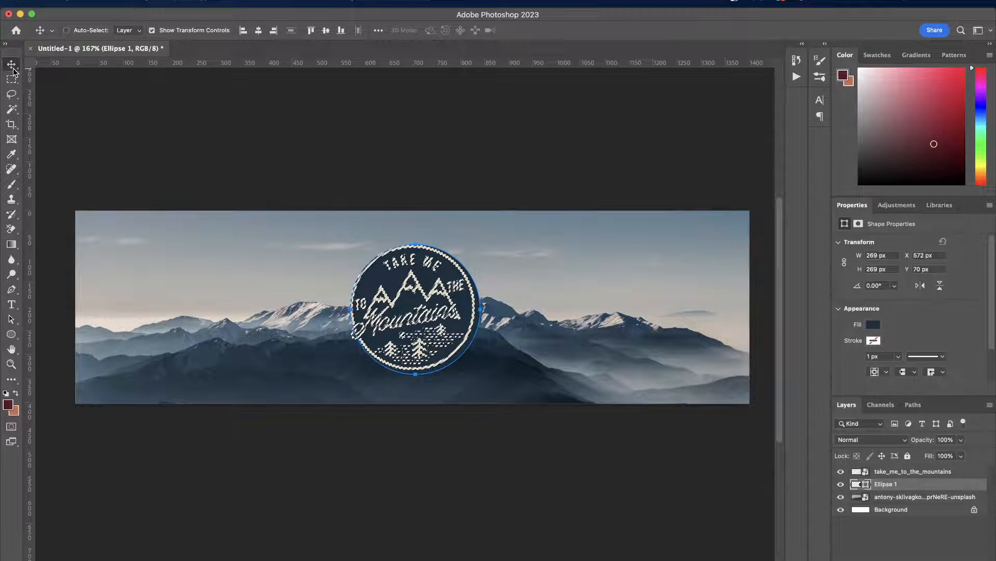
click(259, 30)
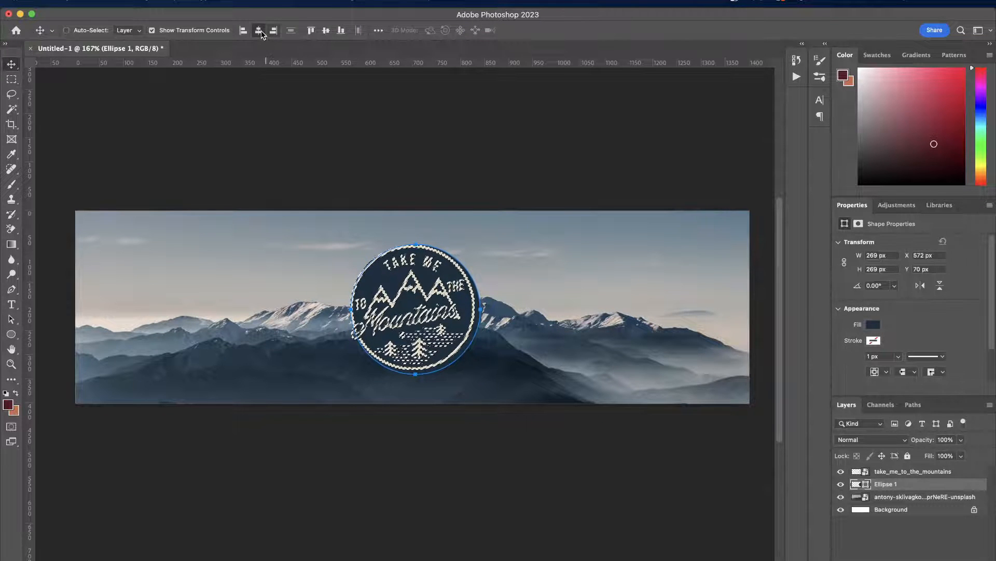
click(326, 30)
key(super+d)
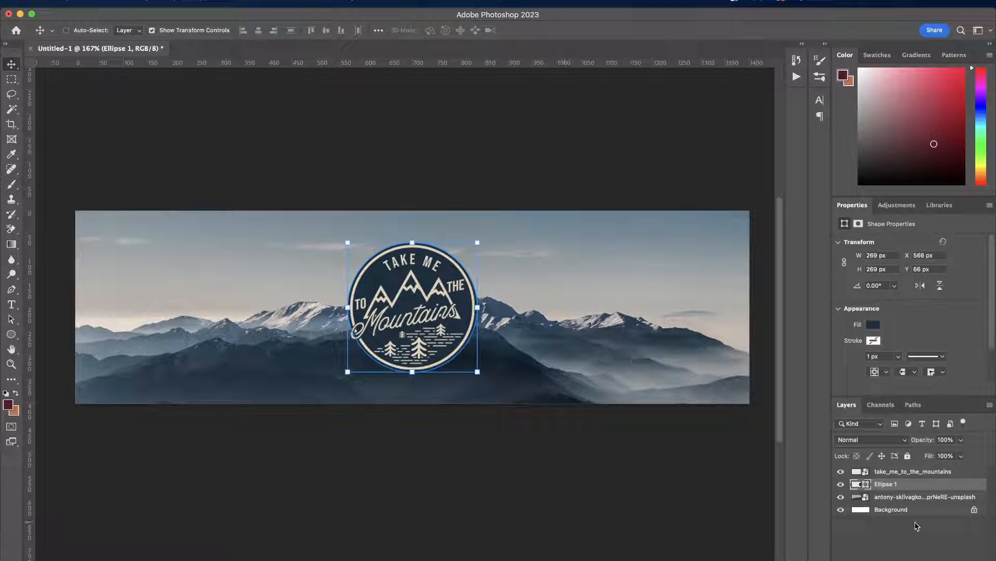
click(905, 510)
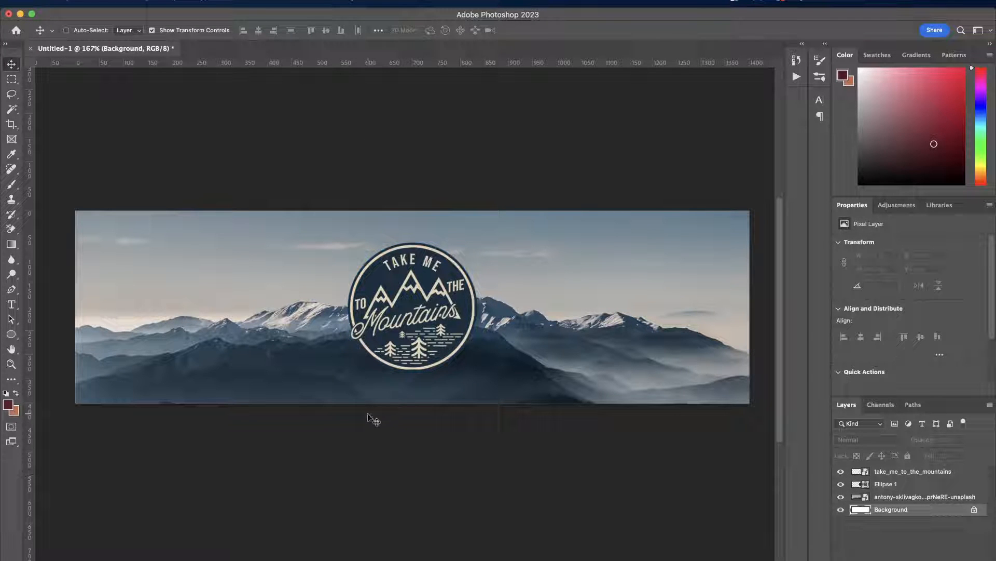
scroll(419, 338, up, 5)
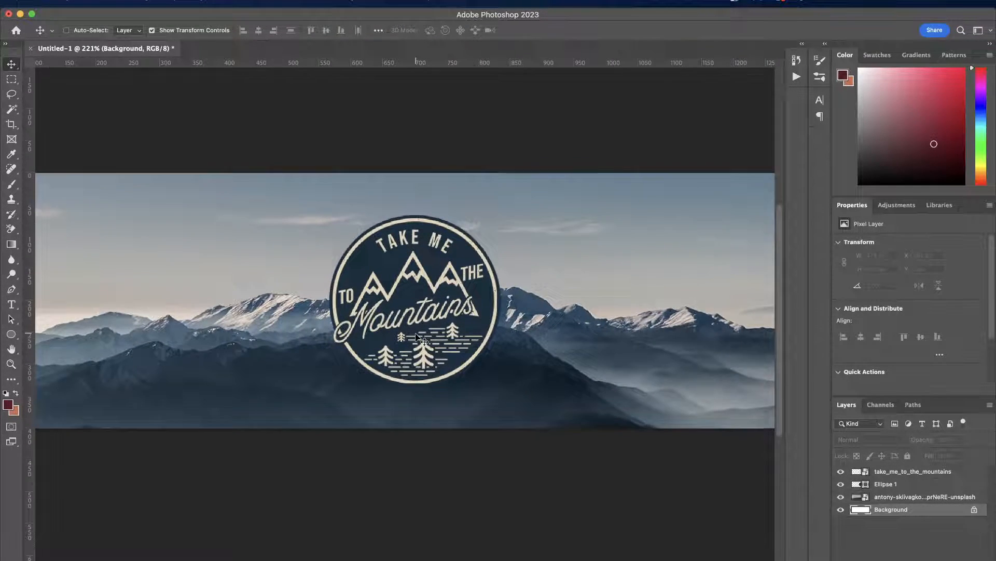
scroll(419, 339, down, 5)
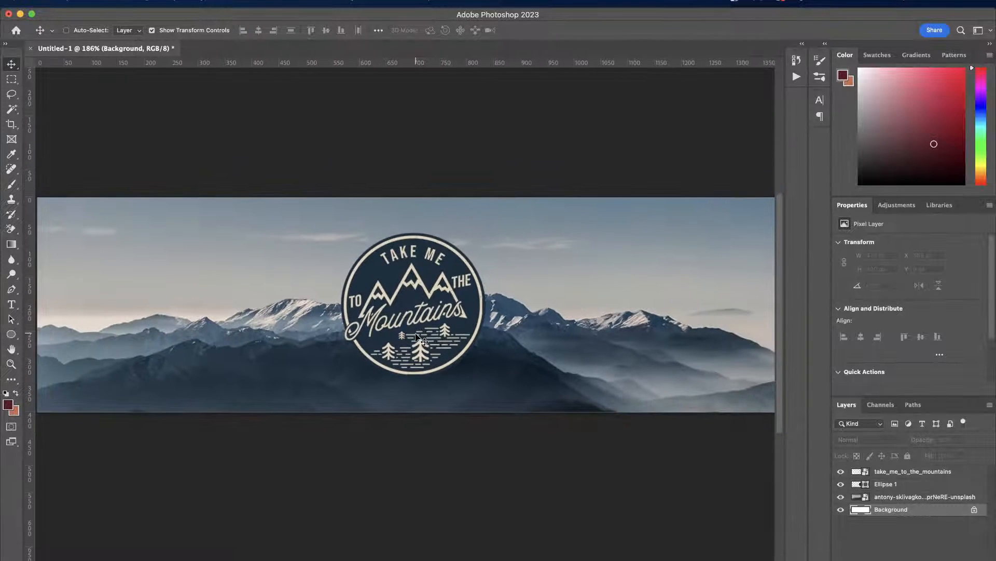
scroll(419, 338, up, 1)
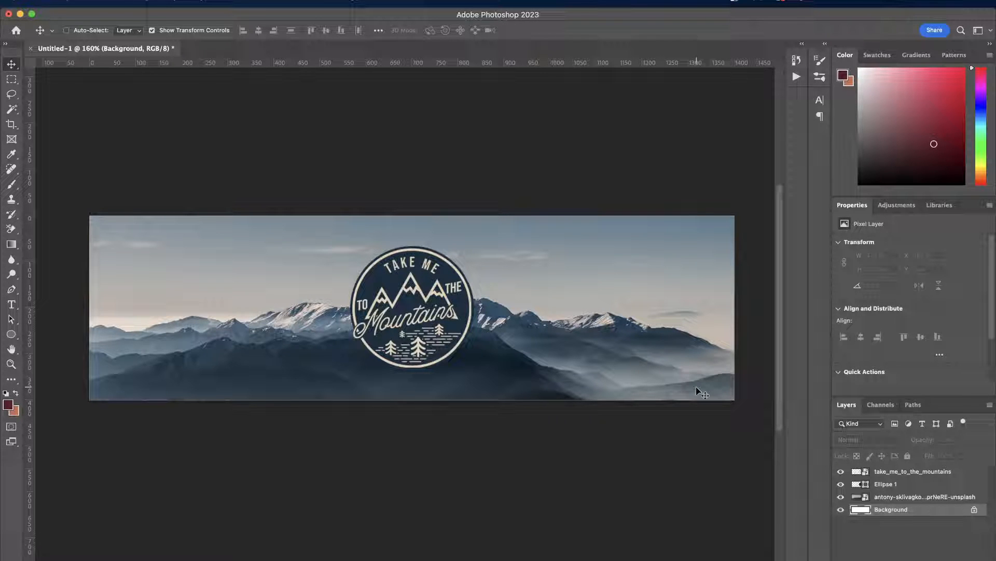
Step: Apply a Gaussian Blur with a 1.3 px radius to the mountain photo layer, comparing it with the unblurred image
click(889, 497)
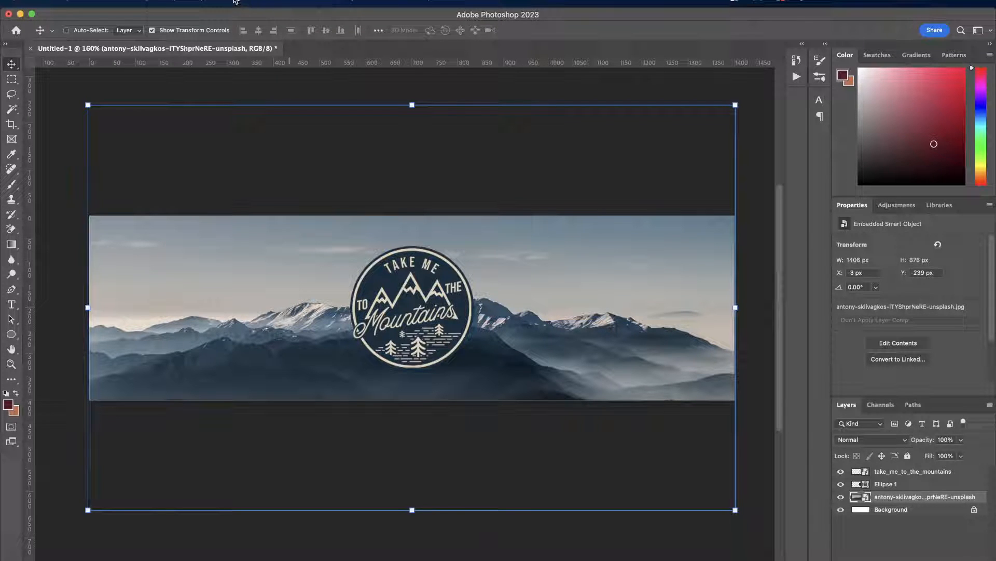
click(268, 3)
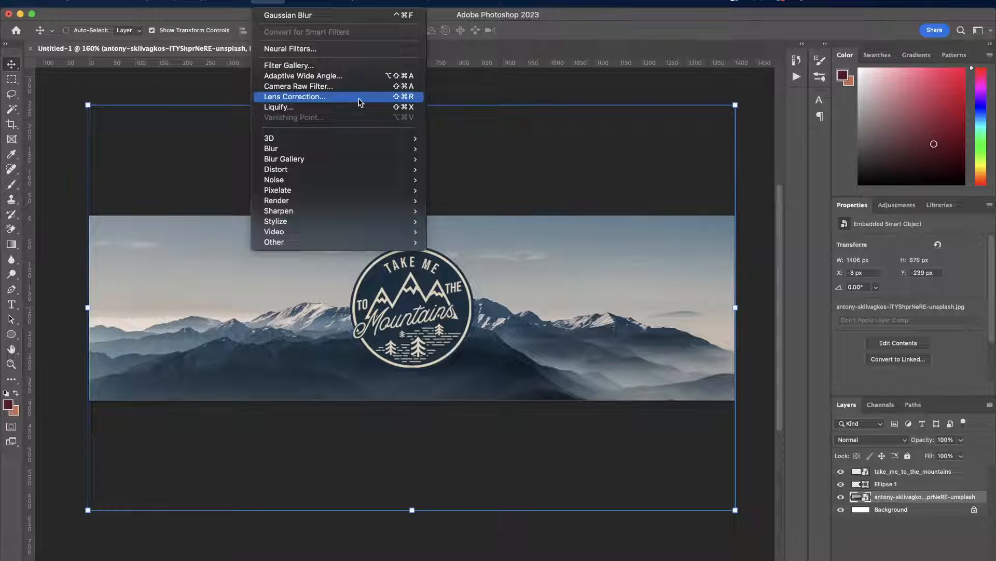
mouse_move(353, 149)
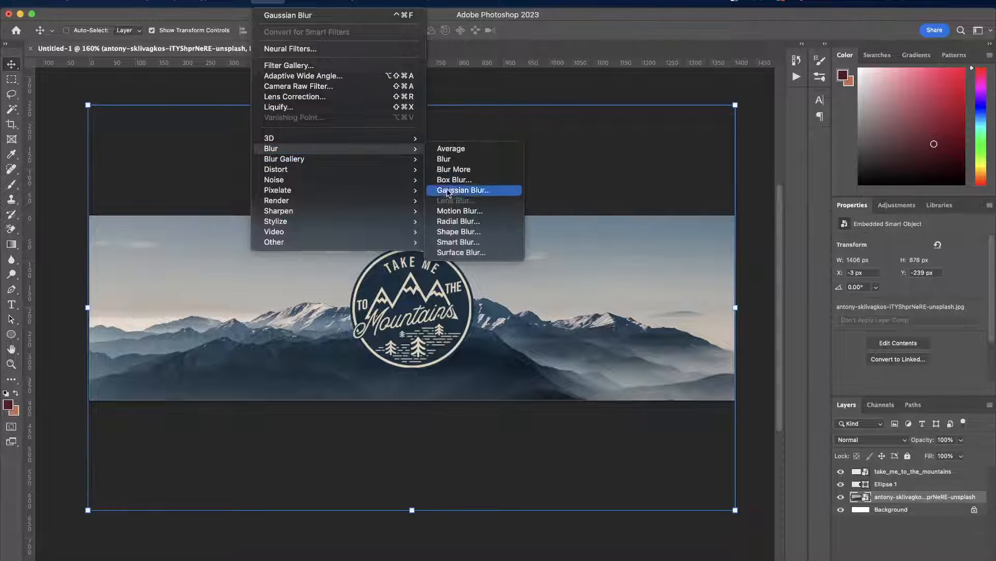
click(451, 191)
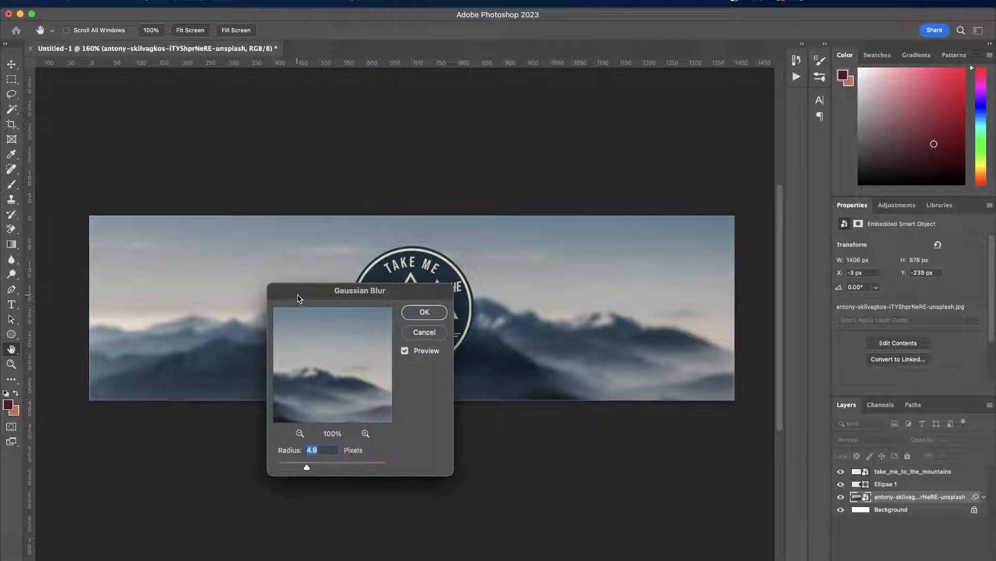
drag(301, 298, 584, 300)
click(571, 474)
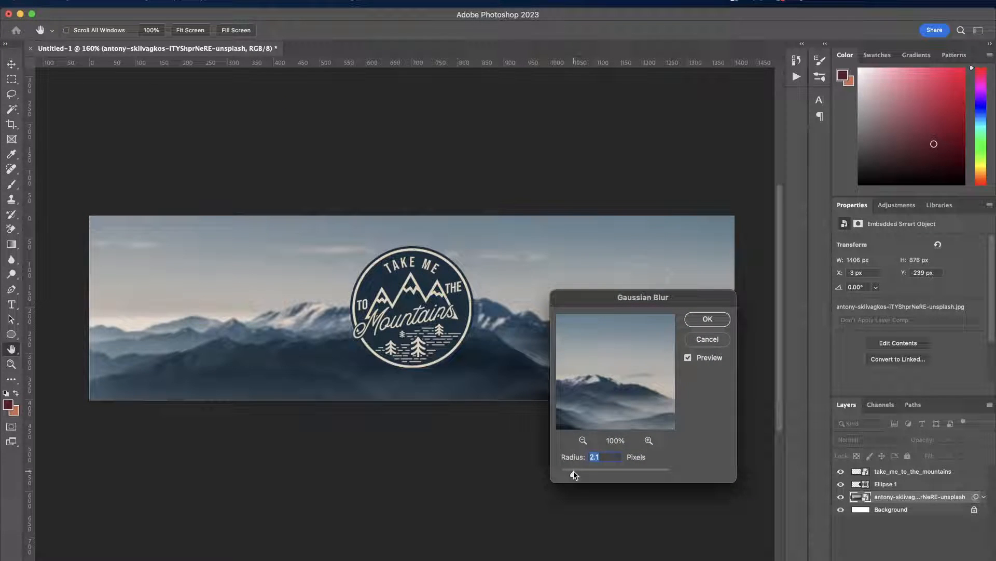
click(687, 358)
click(688, 358)
click(688, 358)
drag(573, 474, 571, 475)
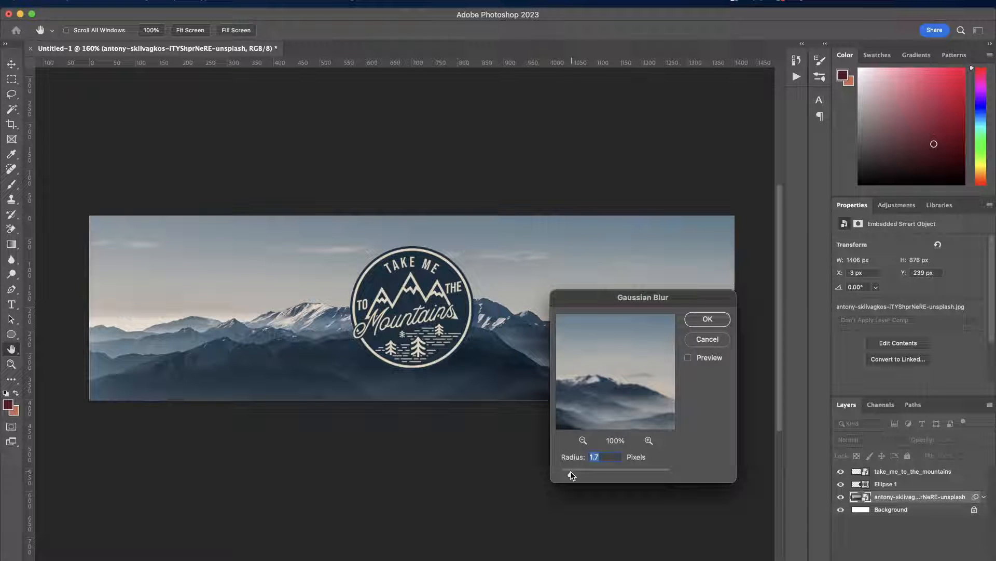
click(688, 358)
click(687, 359)
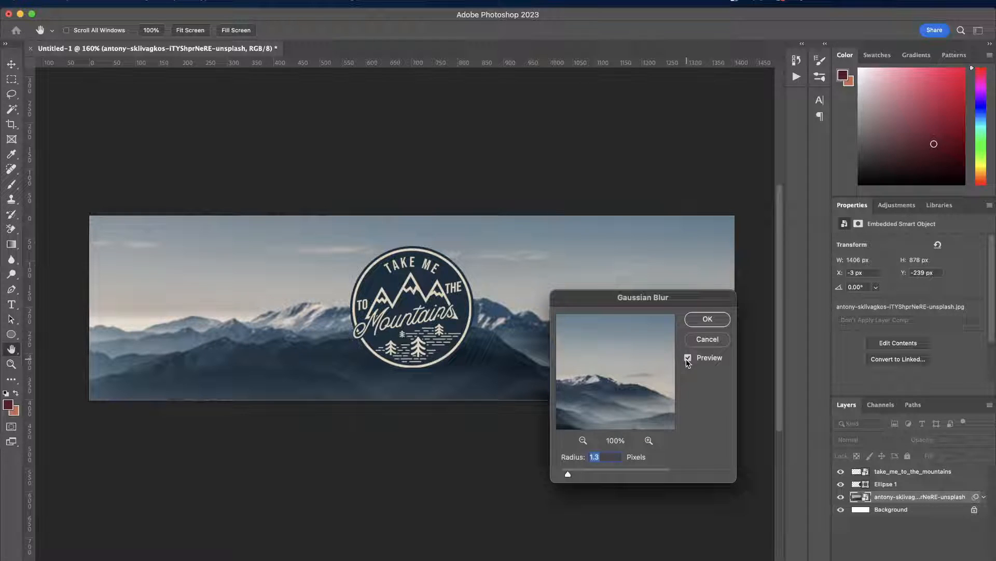
click(693, 319)
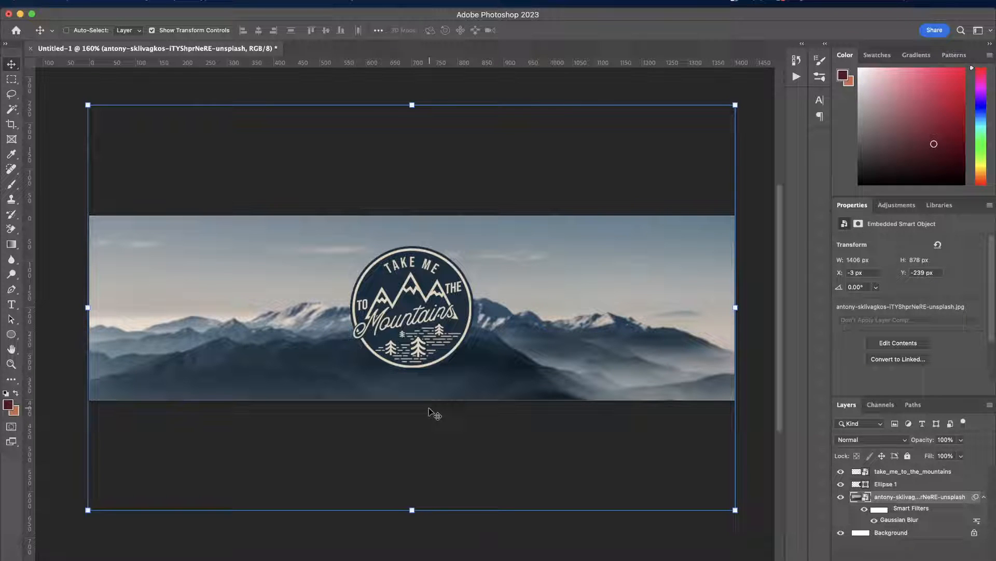
Step: Begin exporting the banner for web as a JPEG and create a folder named shop inside outdoors on the 2TB External SDD drive
key(super+alt+shift+s)
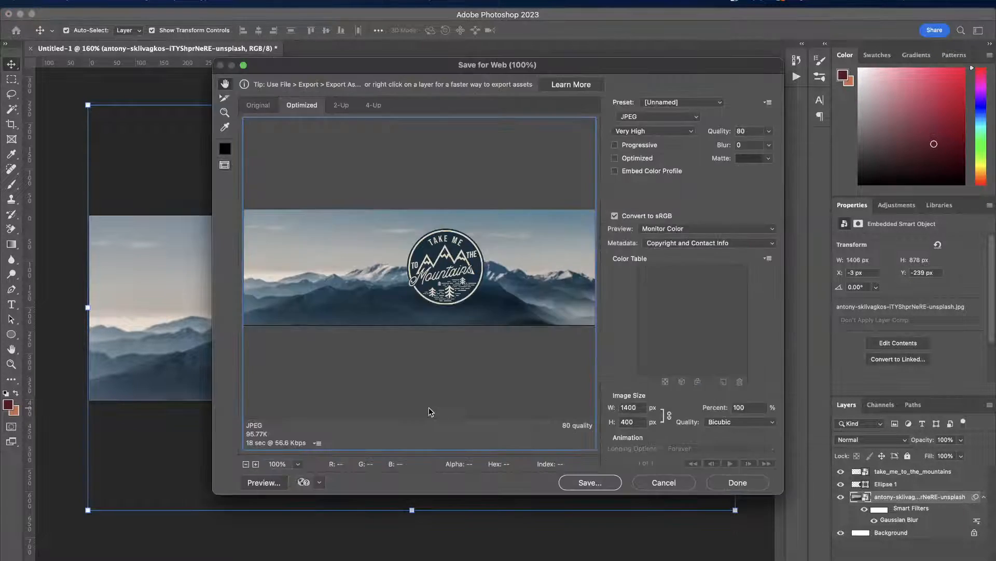
click(589, 483)
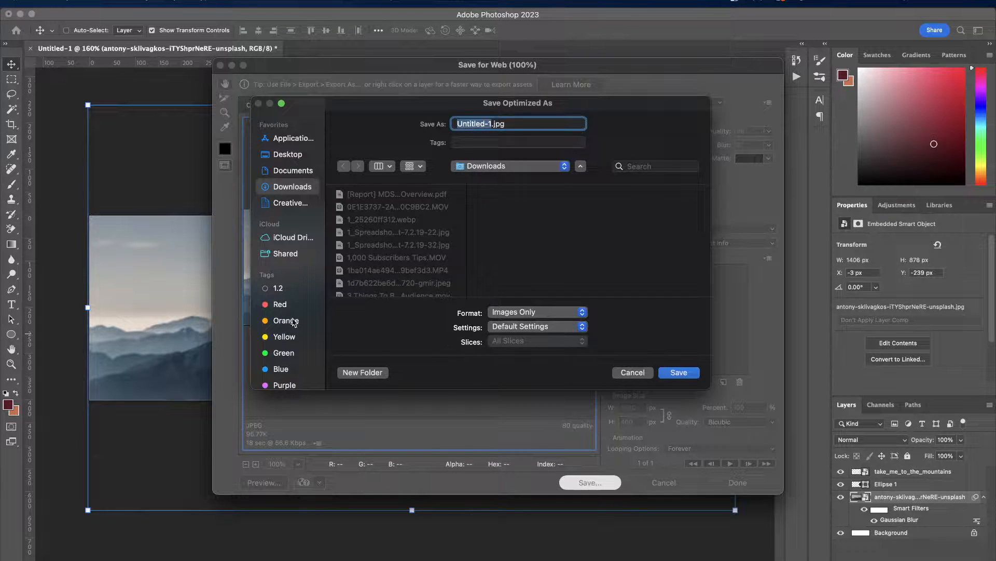
scroll(291, 236, down, 2)
scroll(300, 228, up, 2)
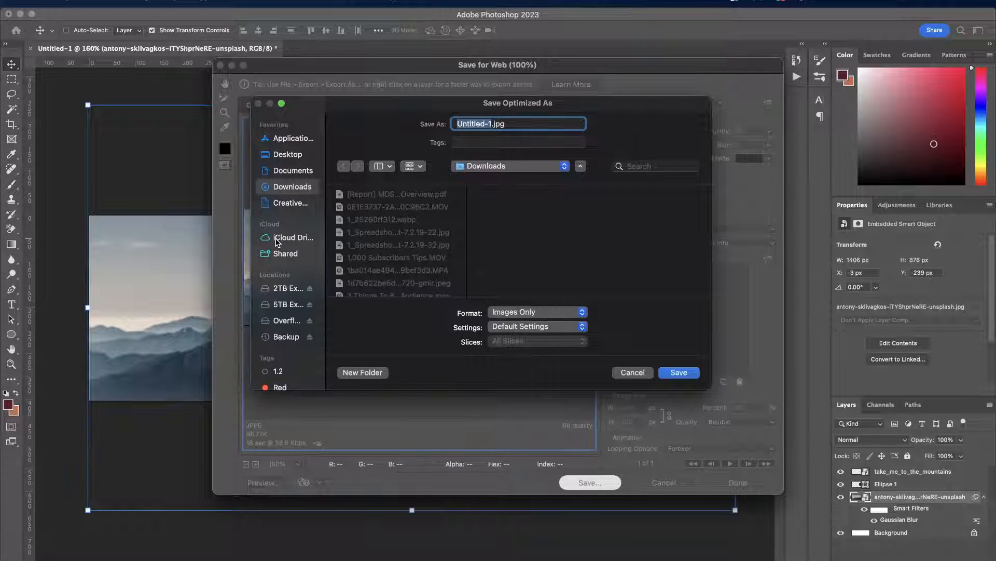
click(282, 291)
scroll(384, 254, down, 3)
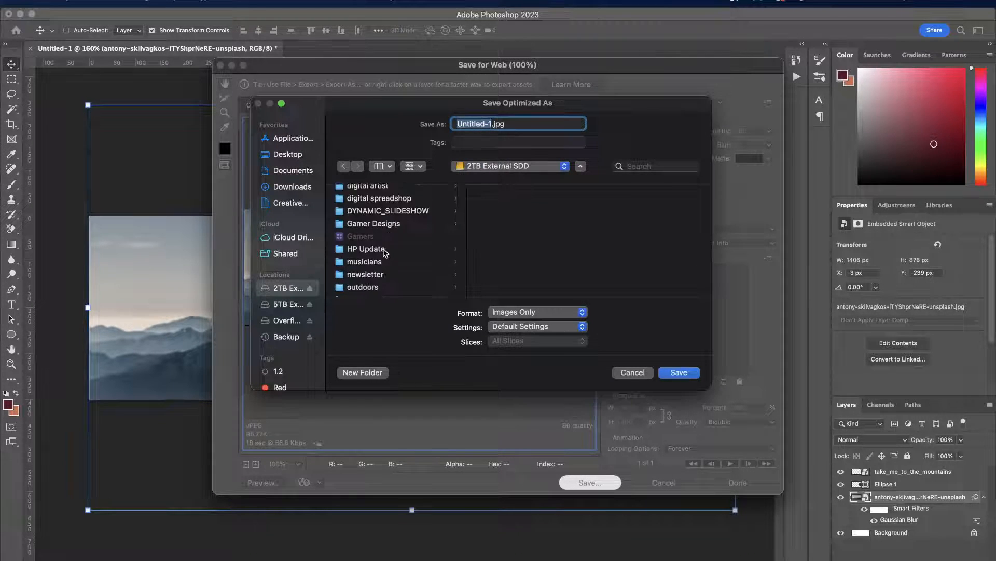
click(384, 254)
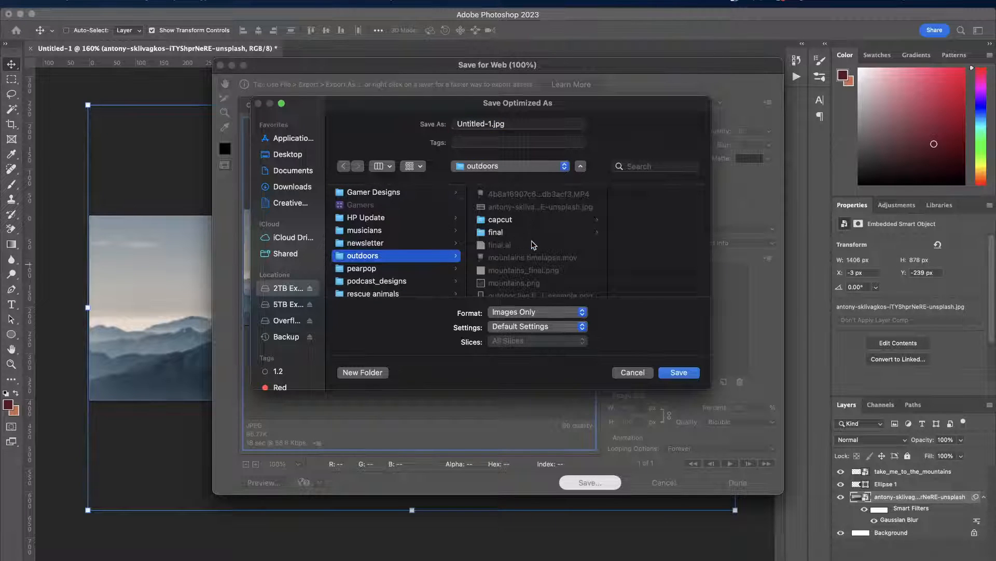
click(358, 374)
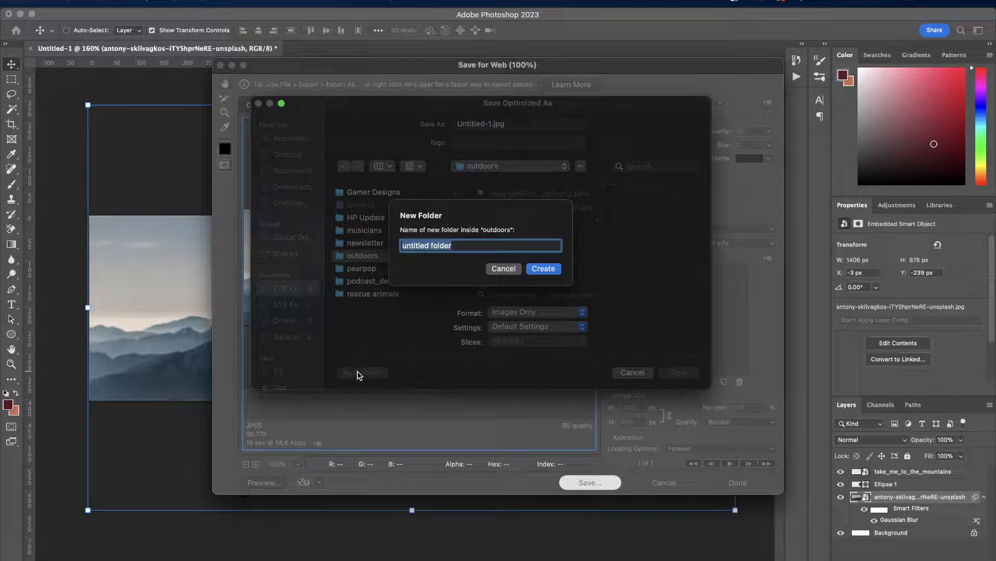
text(shop)
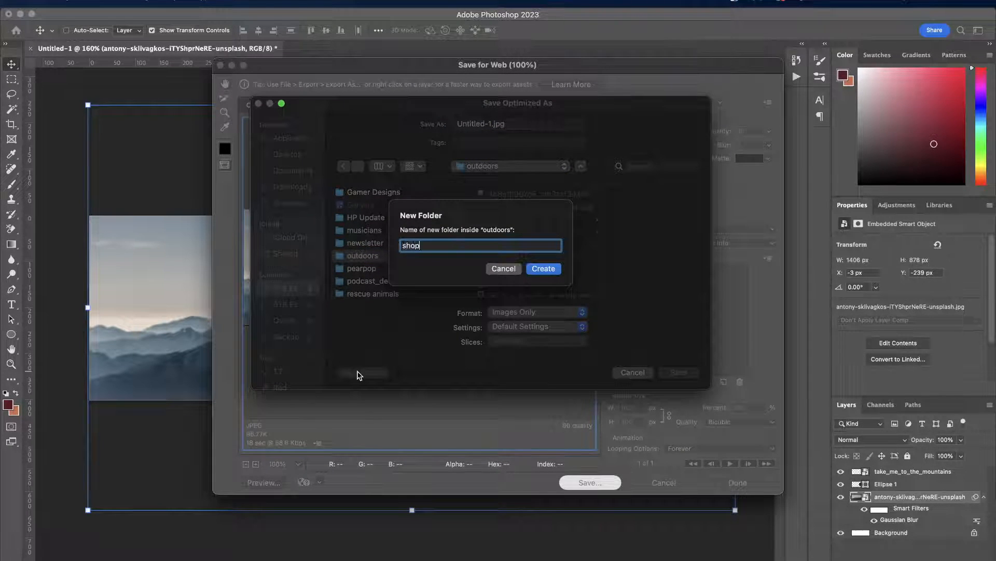
key(Return)
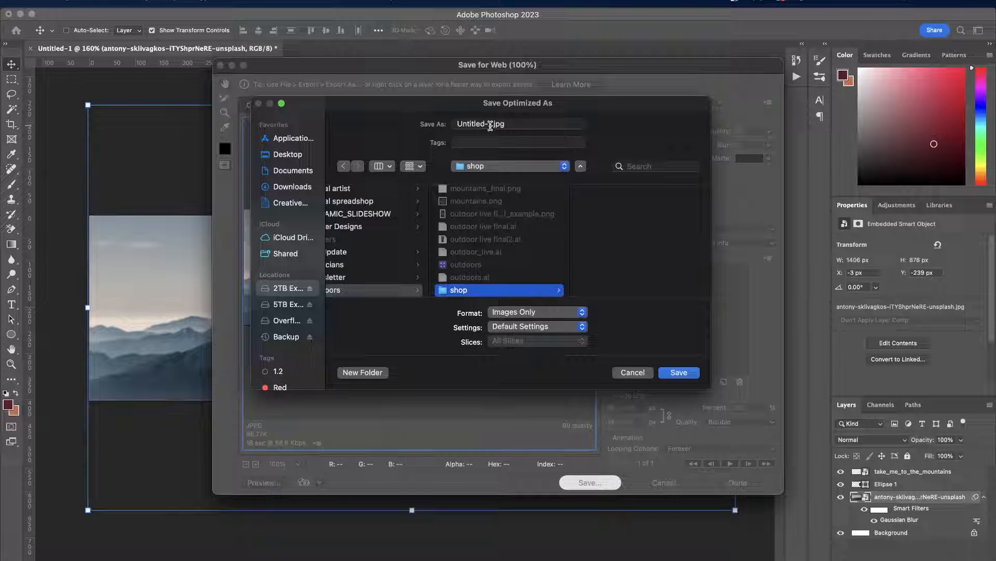
Step: Name the exported banner teaser.jpg and save it in the shop folder
drag(510, 126, 437, 128)
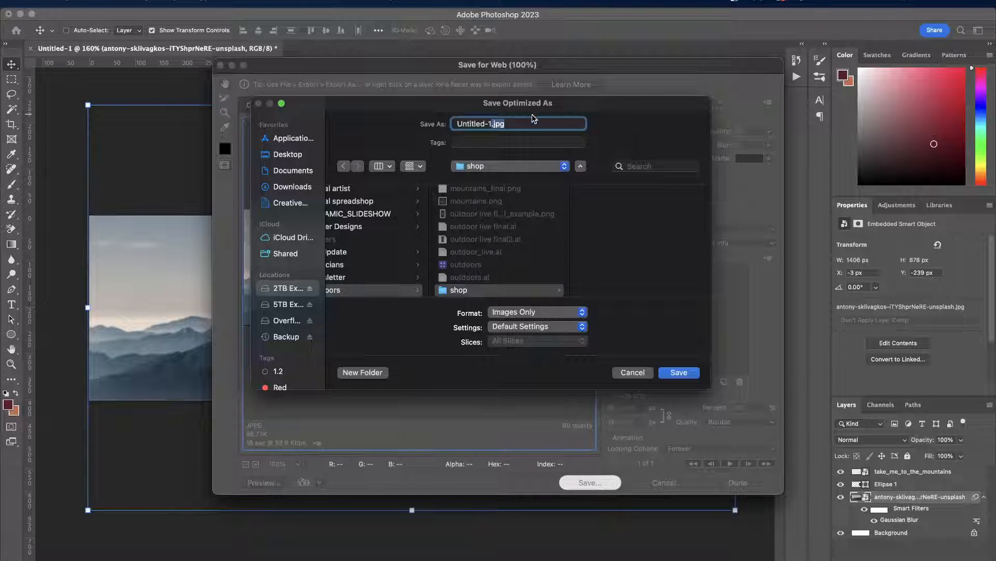
click(502, 123)
drag(491, 124, 454, 125)
text(ta)
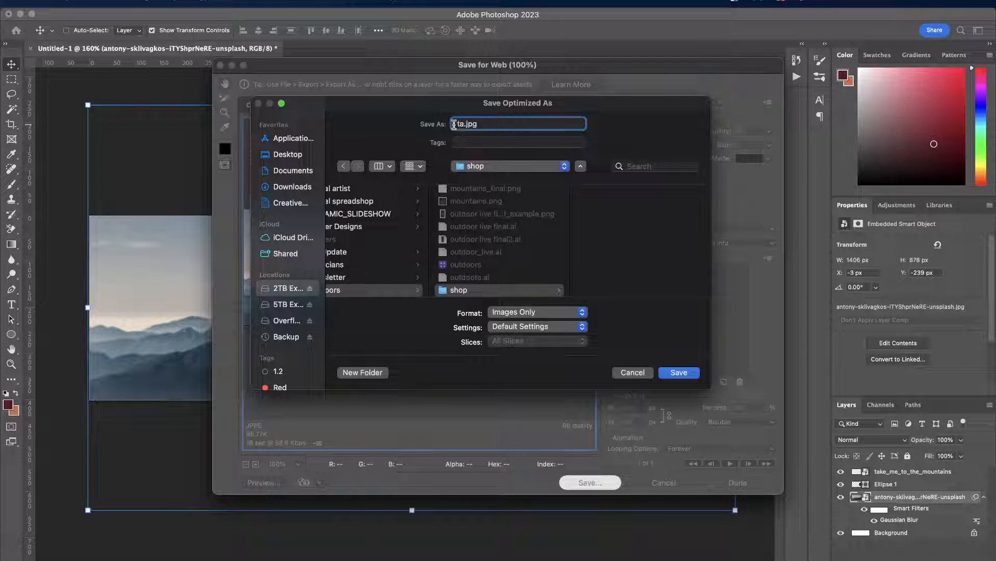
text(aser)
key(Return)
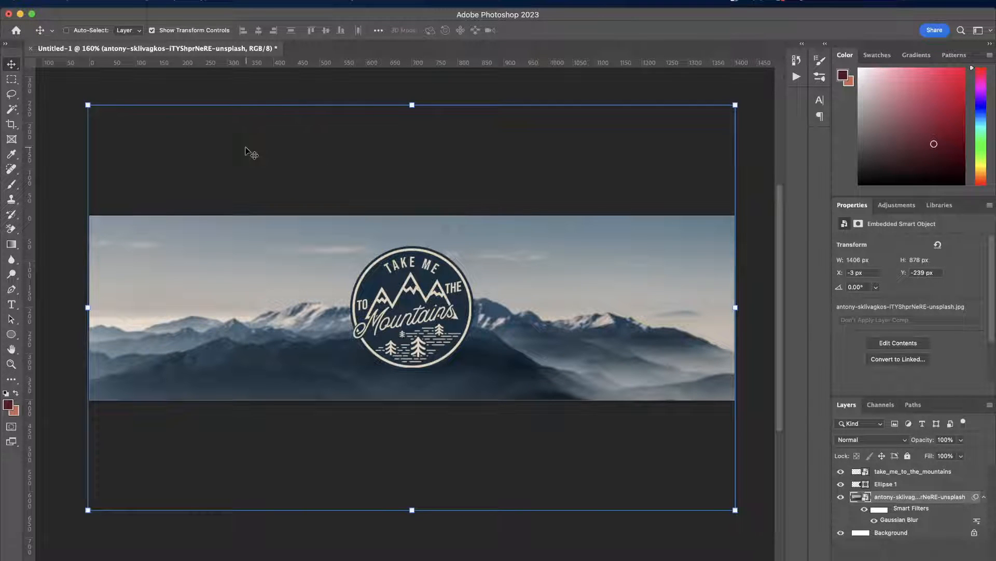
Step: Create a new 380 × 68 px document from the Spreadshop Shop Logo preset
key(super+n)
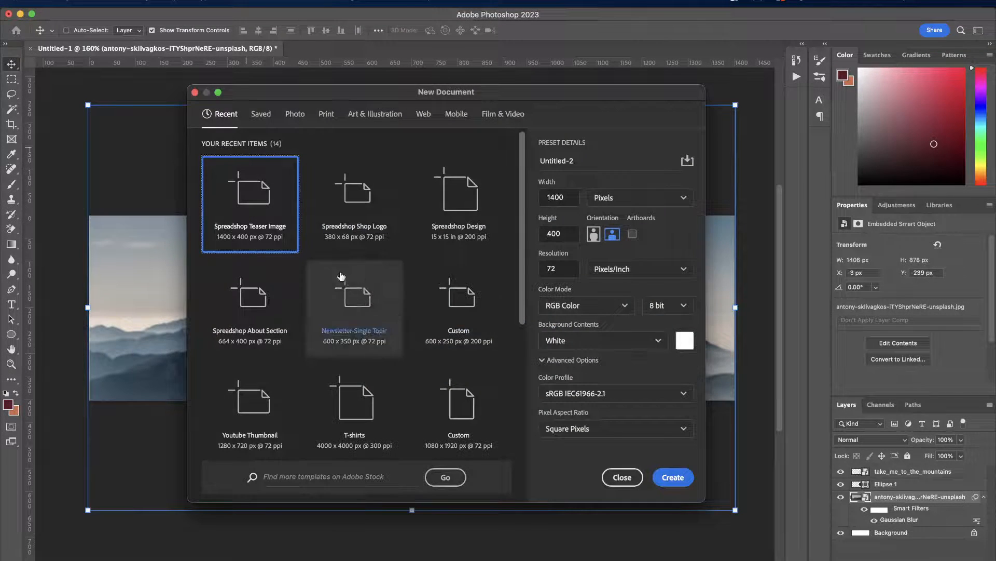
click(364, 206)
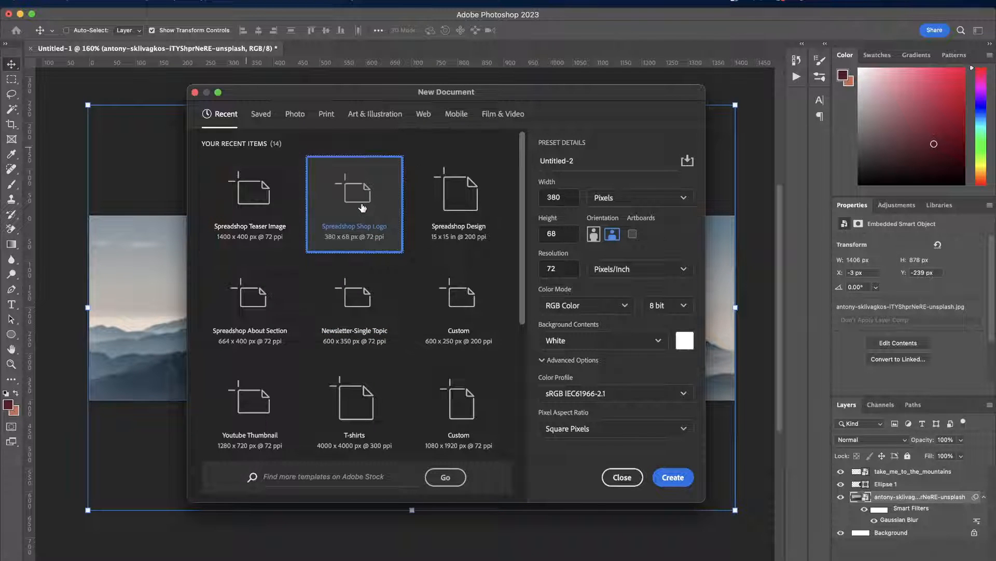
click(672, 477)
scroll(365, 398, up, 5)
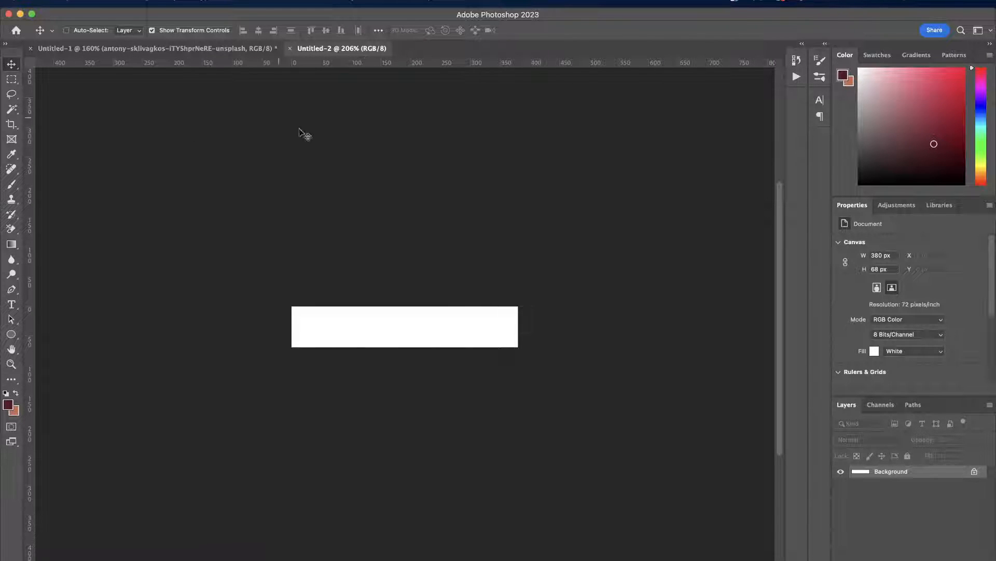
Step: Copy the take_me_to_the_mountains logo layer from the banner document into the new shop logo document
click(207, 50)
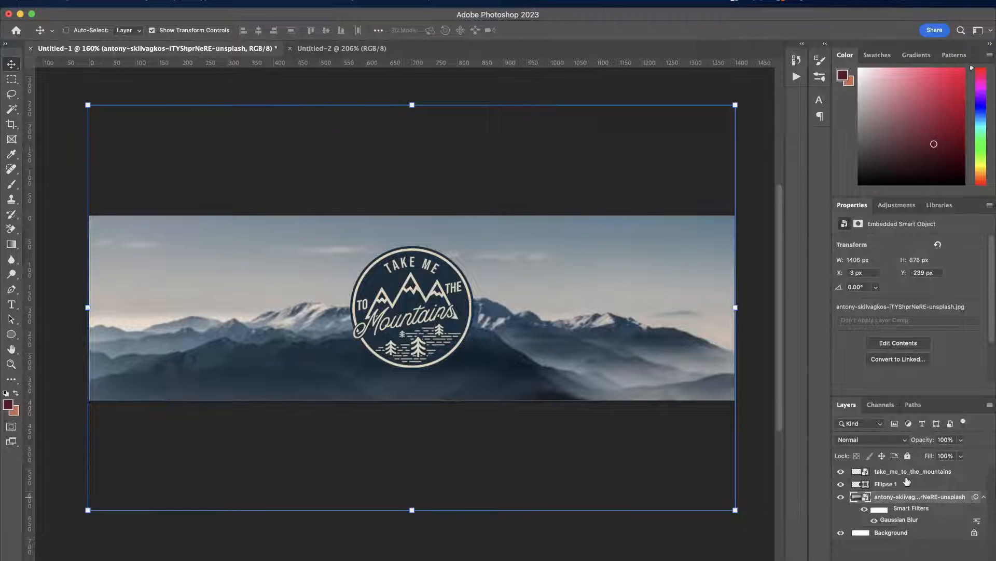
click(925, 471)
click(840, 472)
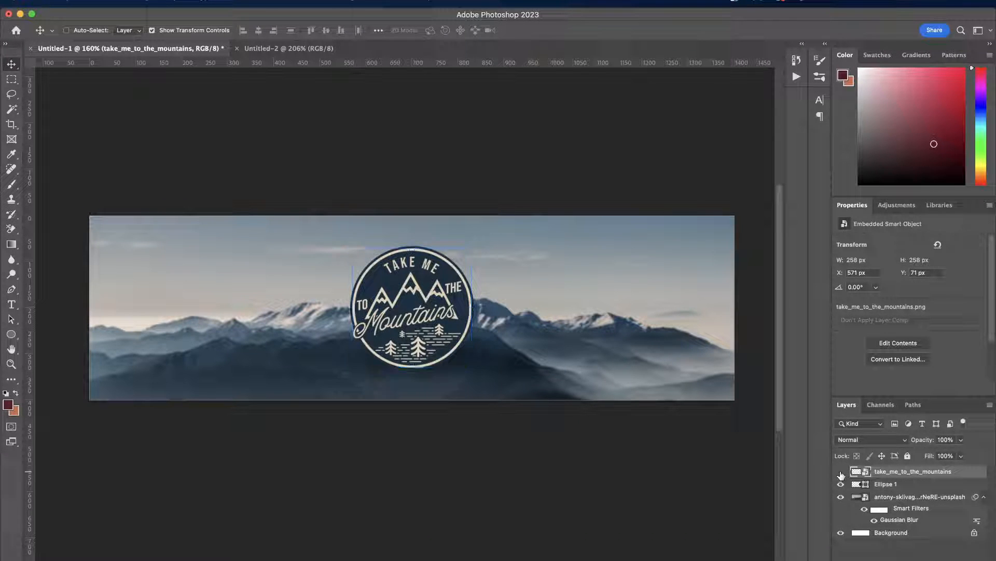
click(840, 472)
drag(689, 443, 455, 343)
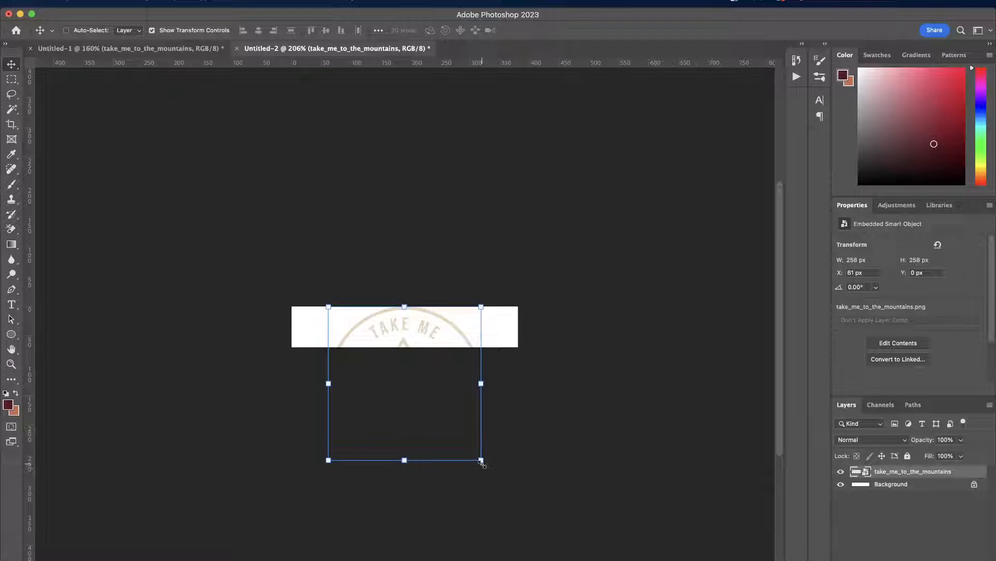
Step: Scale the logo down to about 67 × 66 px and place it near the canvas's left end at about X 13 px
drag(480, 460, 354, 363)
key(super+equal)
key(super+equal)
scroll(355, 361, left, 5)
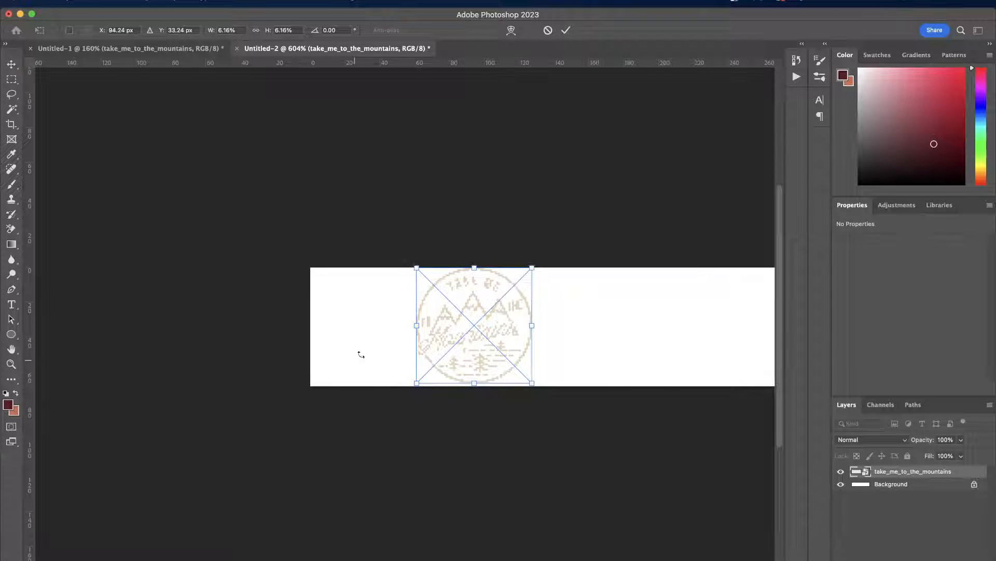
drag(447, 327, 372, 326)
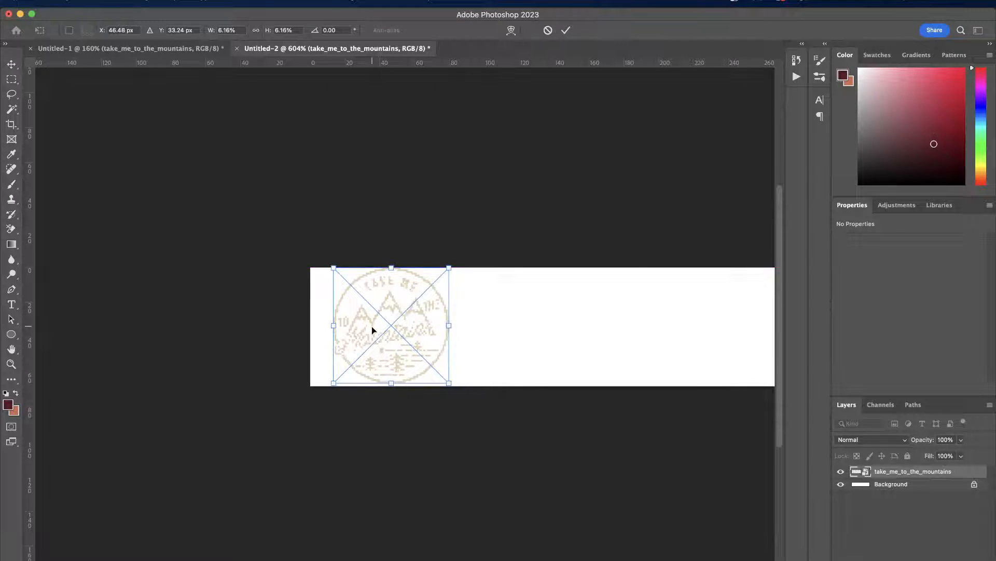
key(Return)
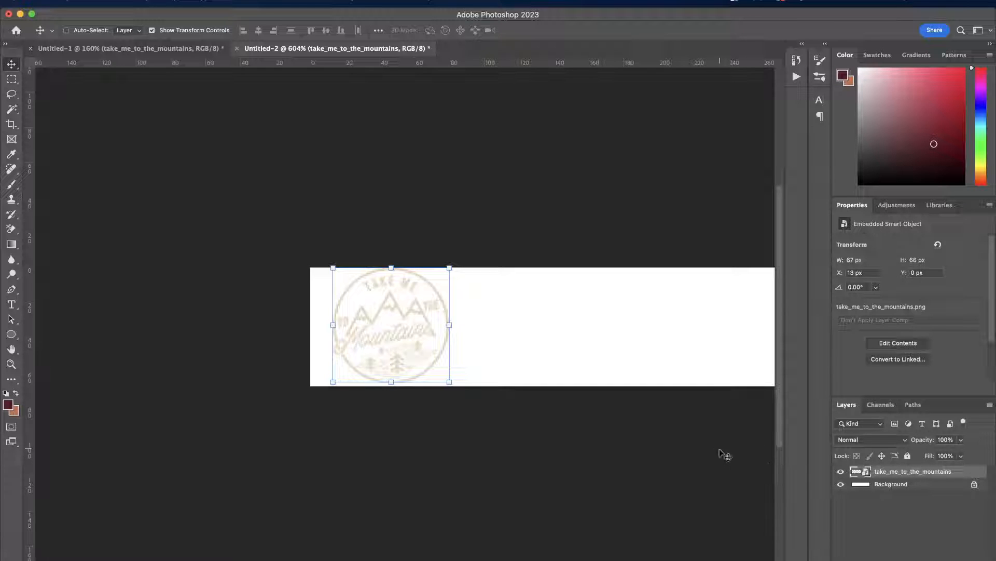
Step: Fill the logo's outline selection with black on a new layer and hide the original logo layer
super+click(866, 471)
key(alt+shift+super+n)
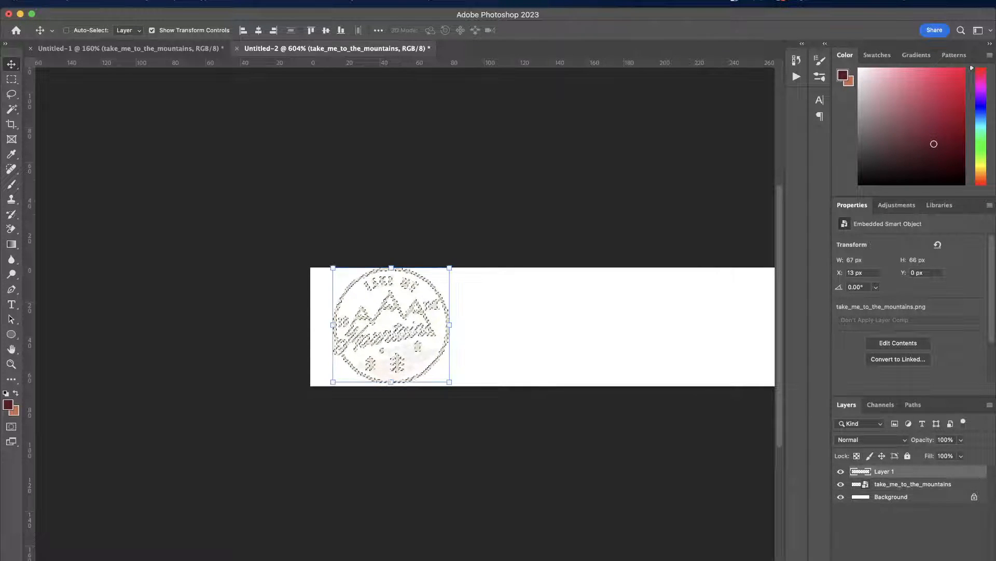
key(d)
key(alt+BackSpace)
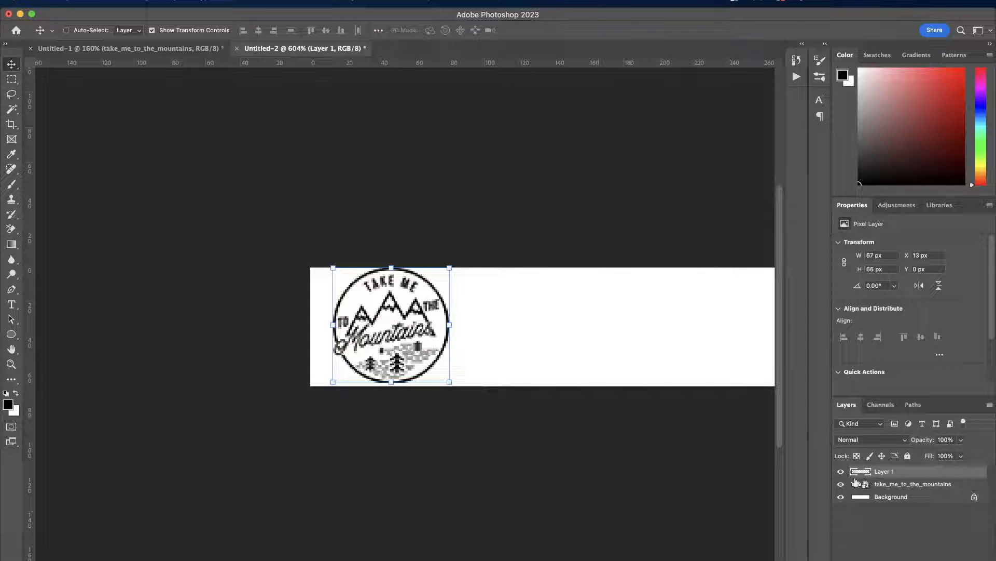
click(841, 484)
Step: Move the black logo closer to the canvas's left edge, to about X 6 px and Y 1 px
drag(404, 348, 392, 349)
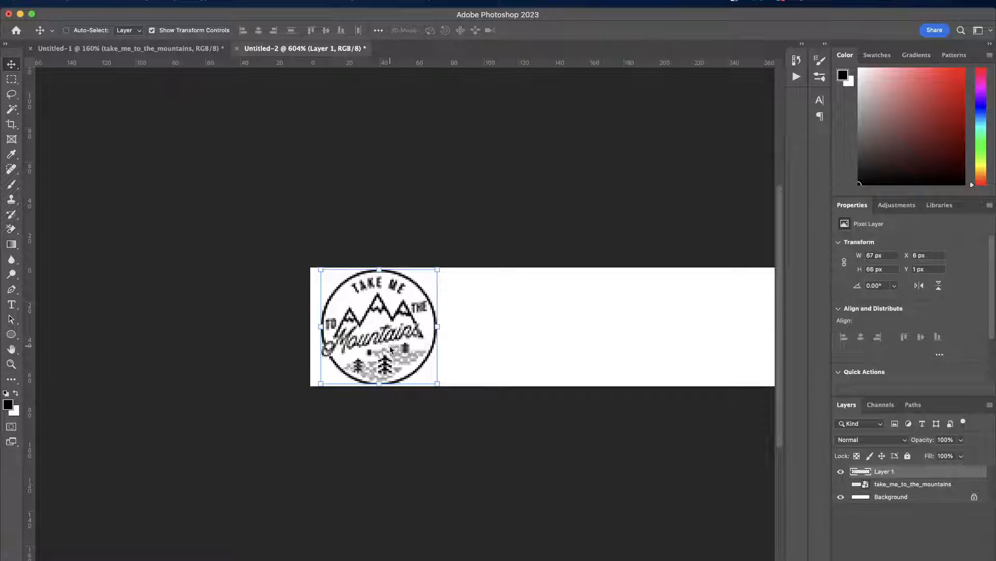
click(917, 497)
scroll(578, 472, down, 5)
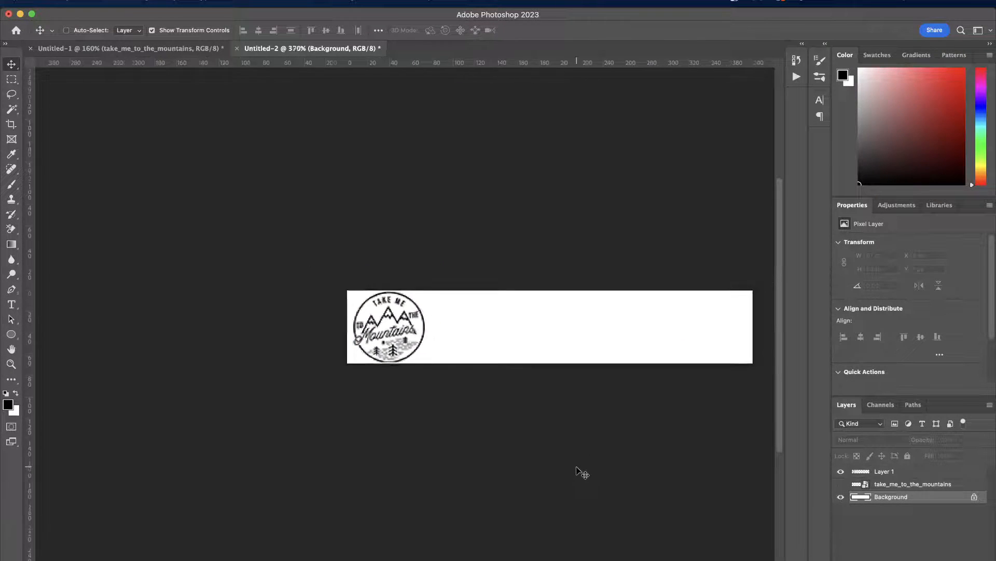
scroll(577, 471, up, 2)
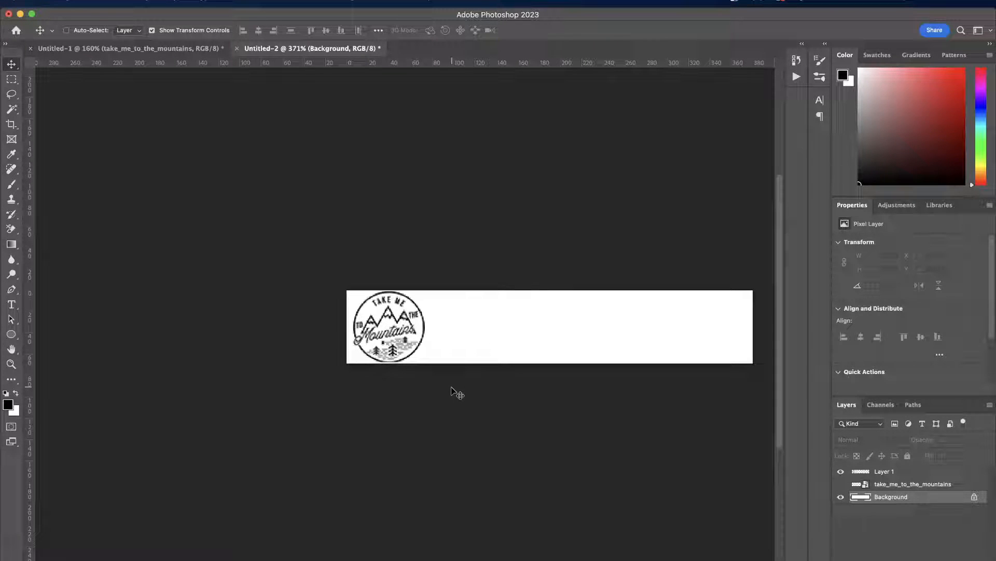
Step: Export the logo document for web as a JPEG named logo.jpg in the shop folder
key(super+alt+shift+s)
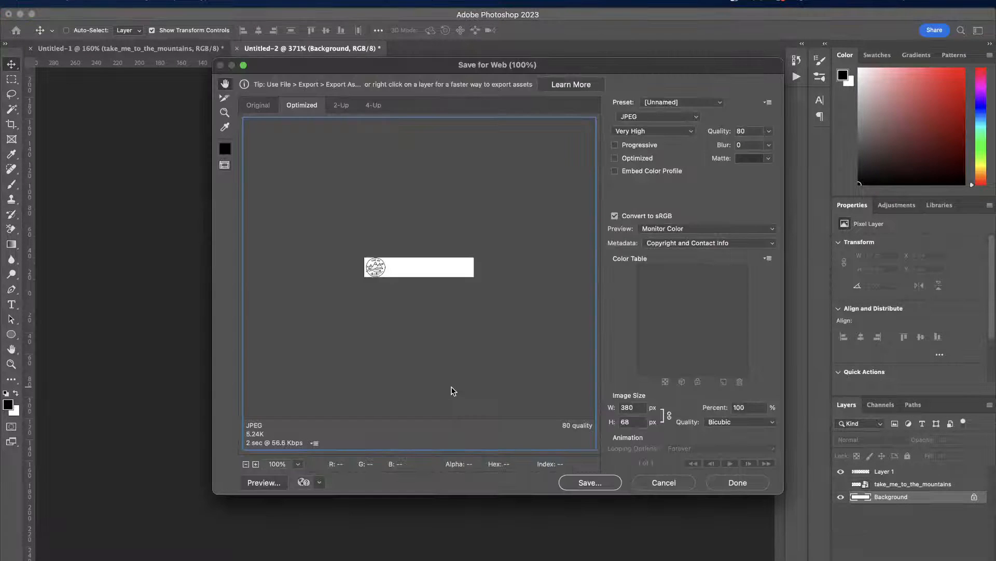
click(592, 483)
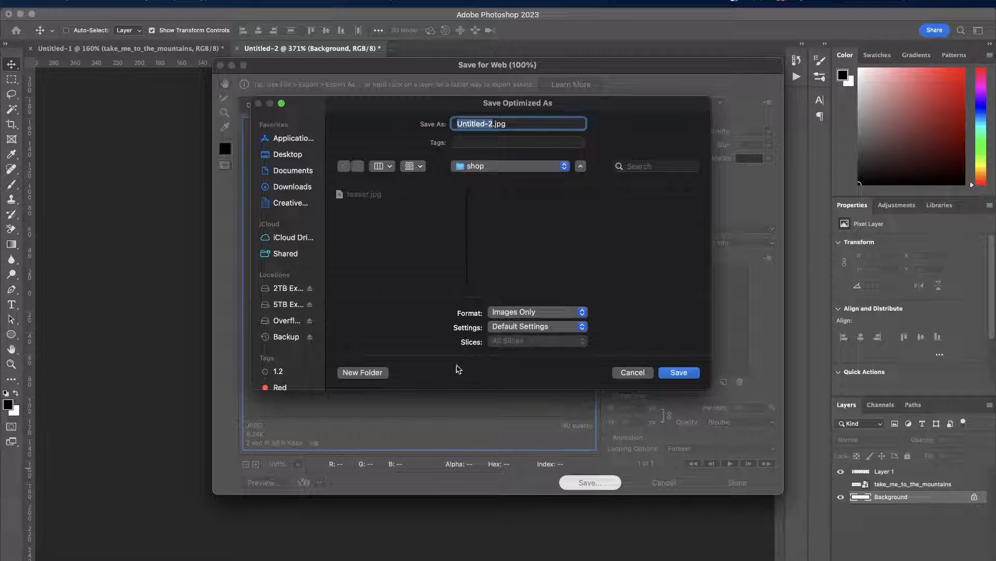
text(logo)
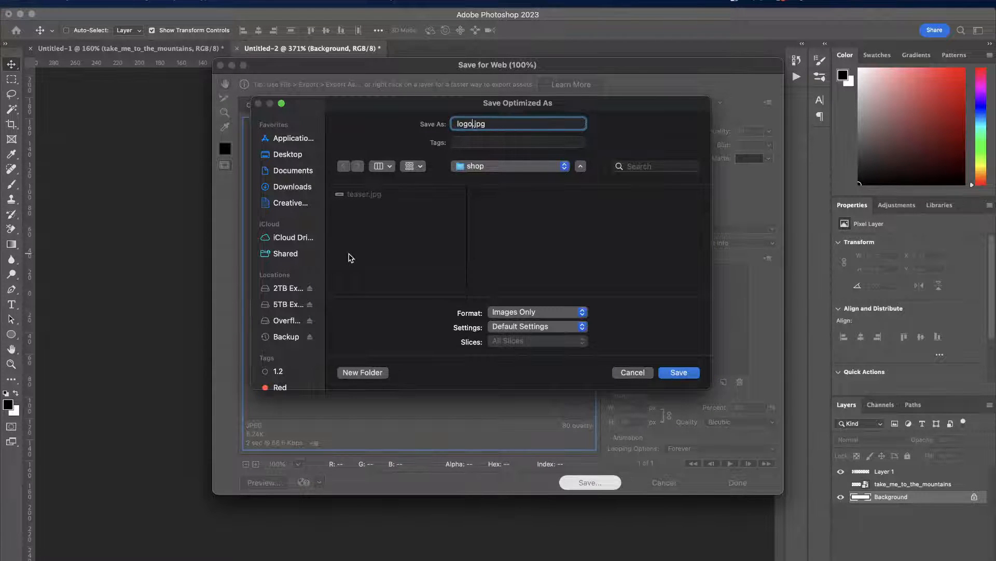
key(Return)
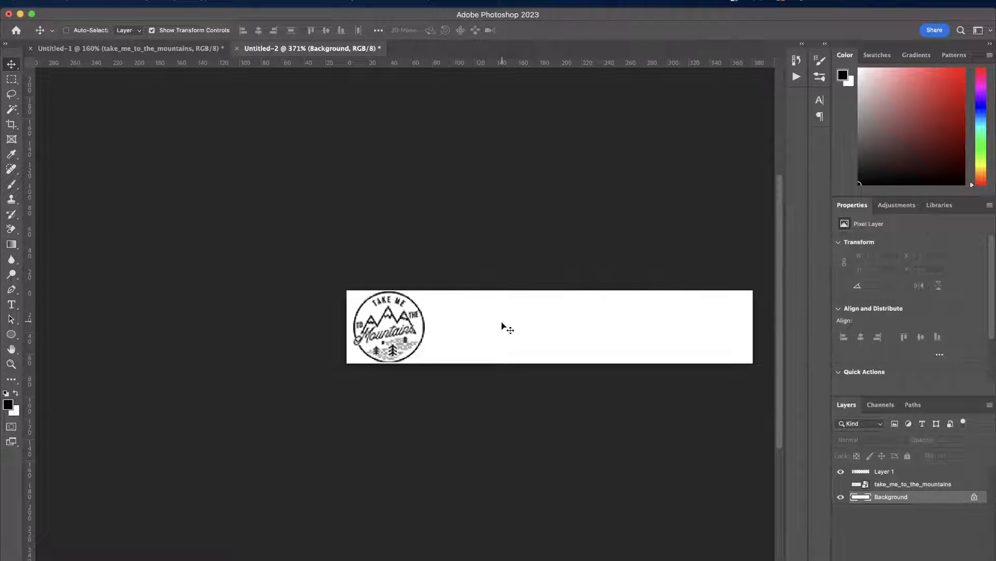
scroll(501, 326, right, 5)
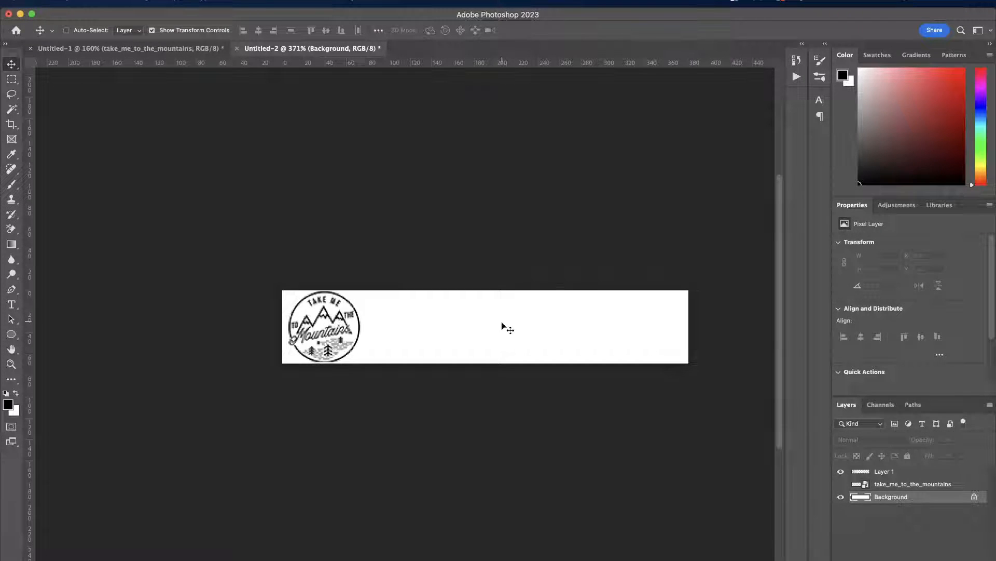
Step: Switch to the Spreadshirt partner area in Firefox and open a new Spreadshop named "Outdoors and Adventures"
key(ctrl+Left)
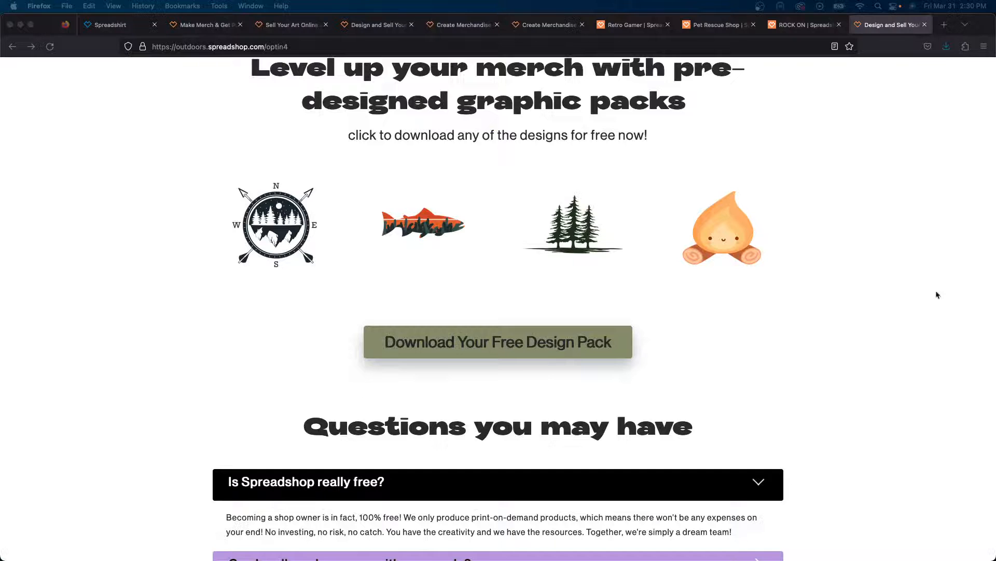
click(112, 25)
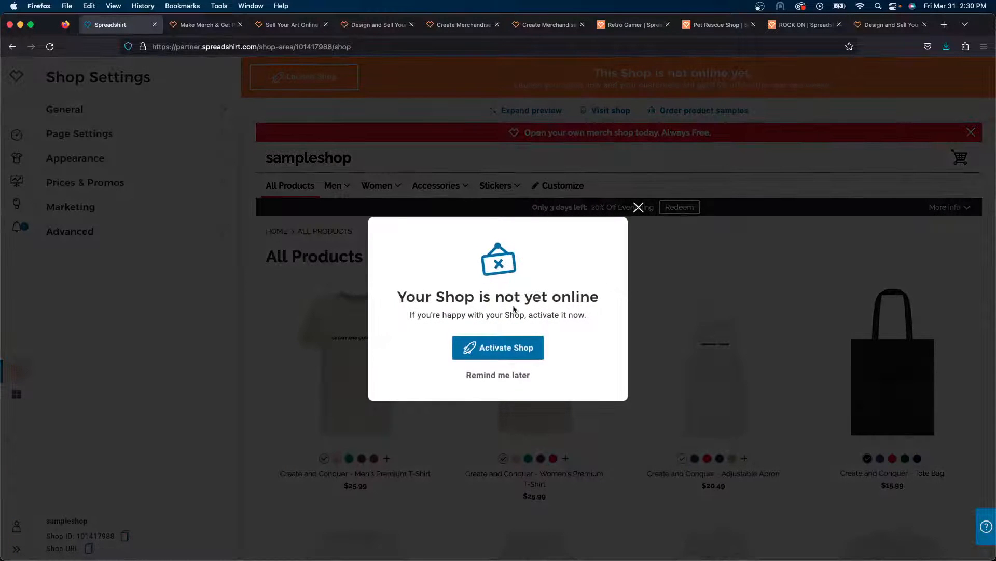
click(639, 207)
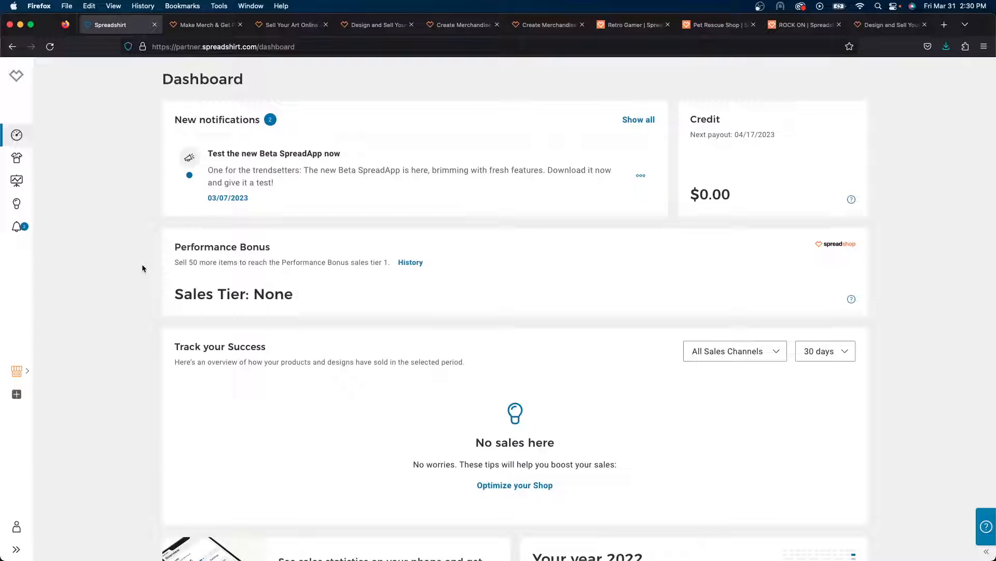
click(22, 373)
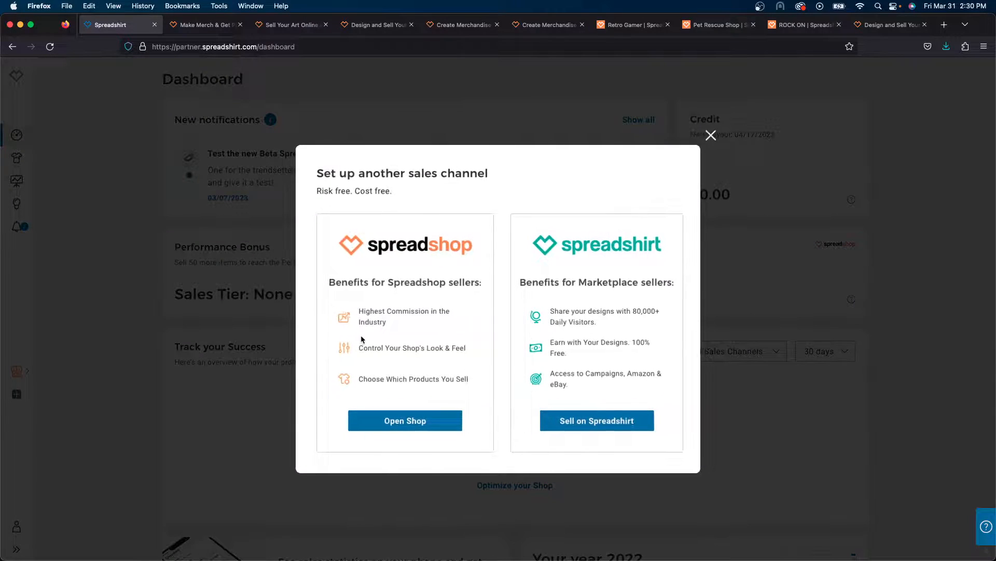
click(409, 421)
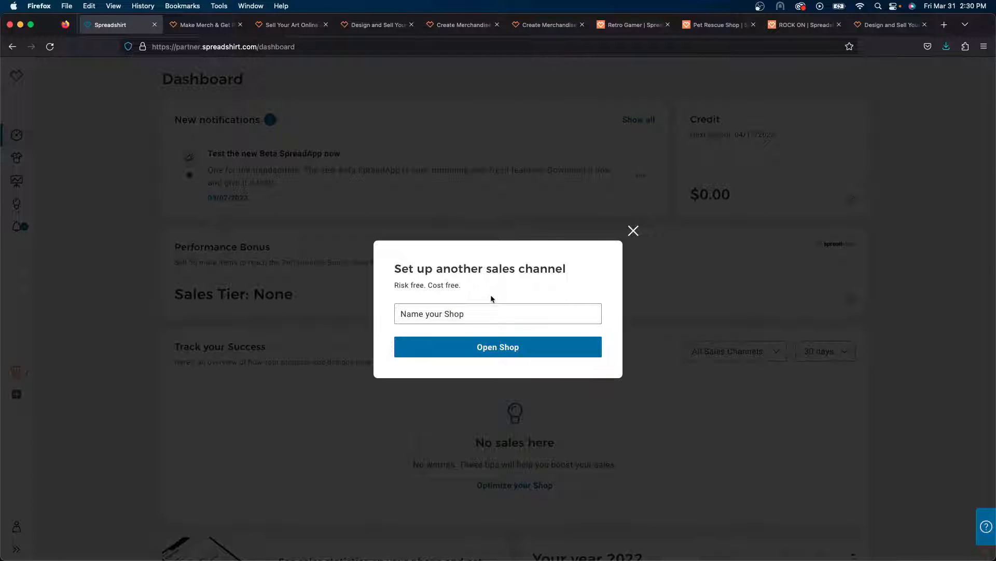
click(473, 318)
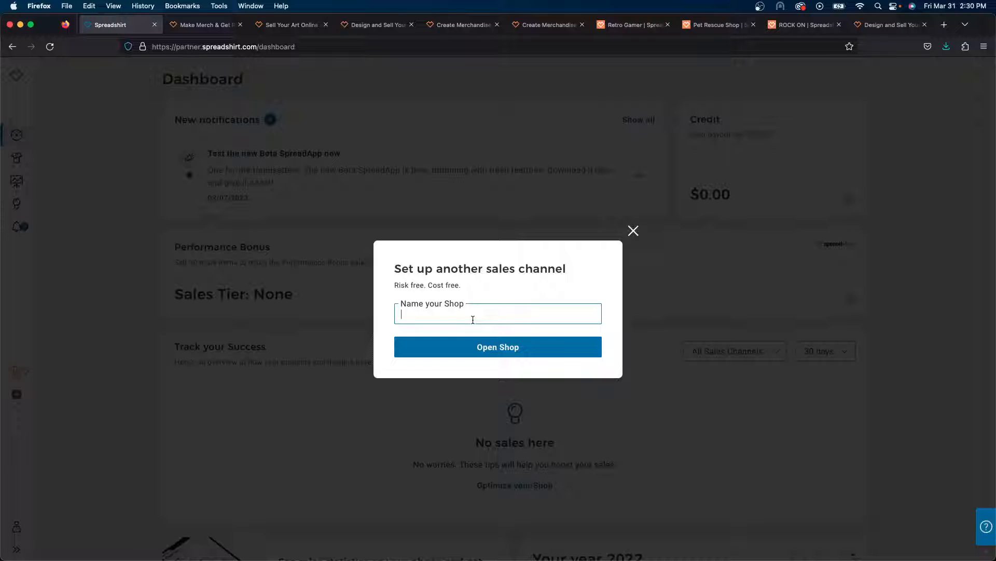
text(Outdoors and Adventures)
click(462, 346)
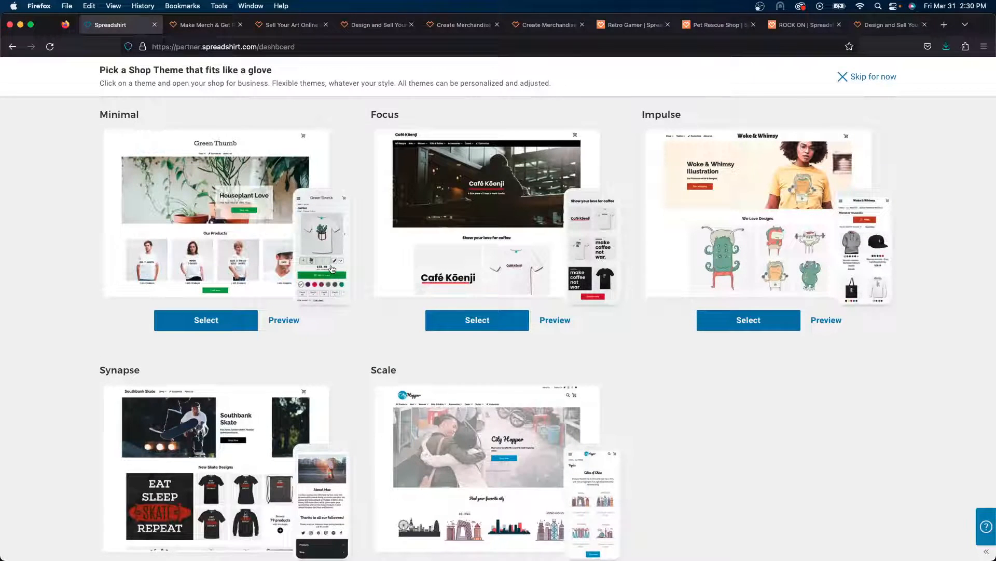
Step: Look through the available shop themes and select the Classic theme
scroll(332, 269, down, 1)
scroll(332, 270, down, 4)
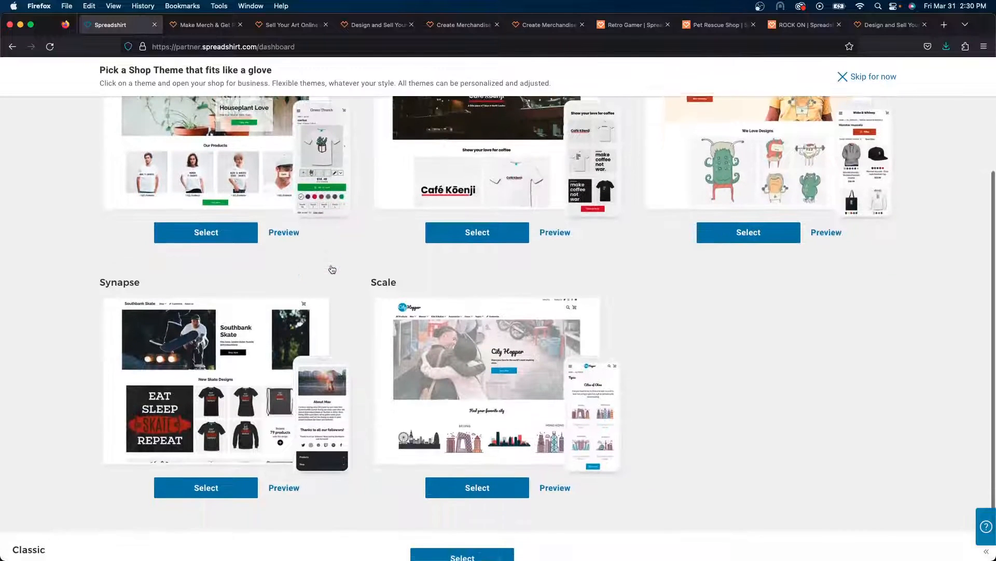
scroll(332, 270, up, 5)
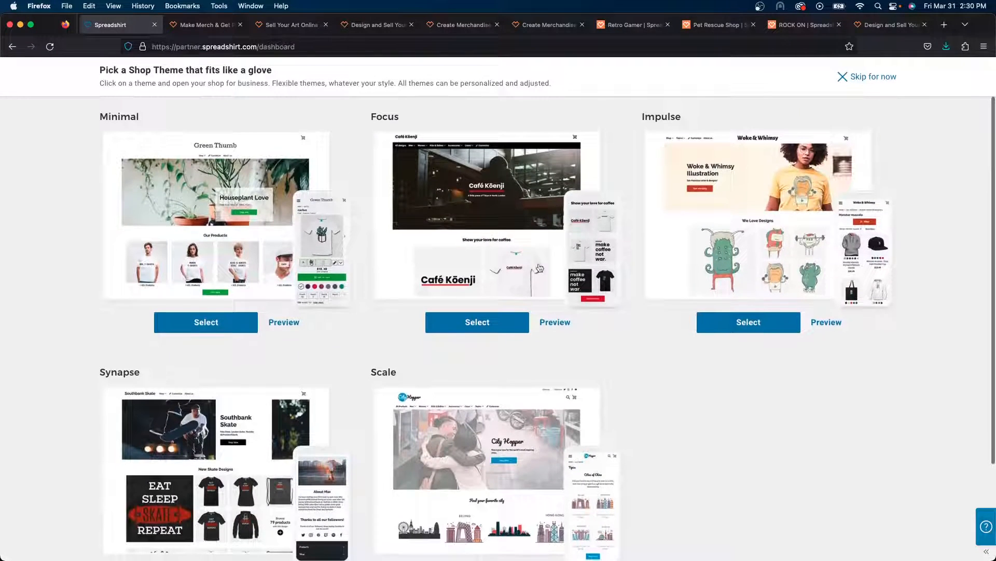
scroll(507, 391, down, 5)
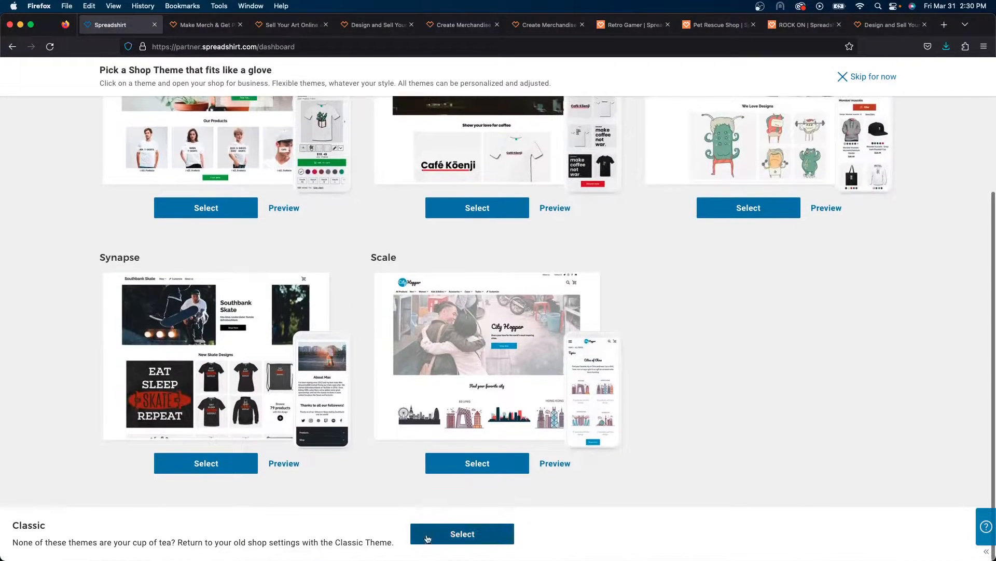
click(448, 538)
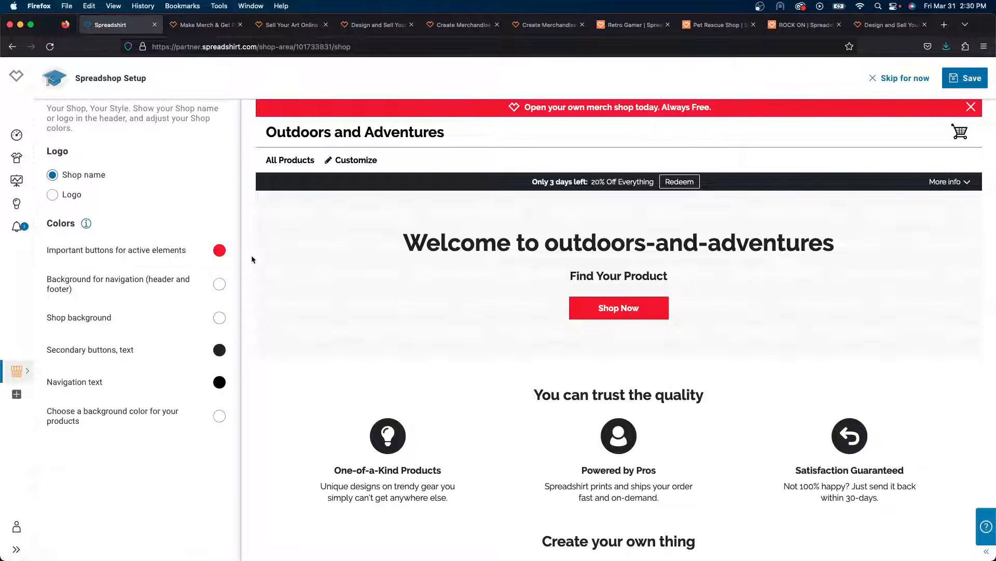
Step: Set the color of important buttons for active elements to dark teal #23677c and save the shop setup
click(220, 253)
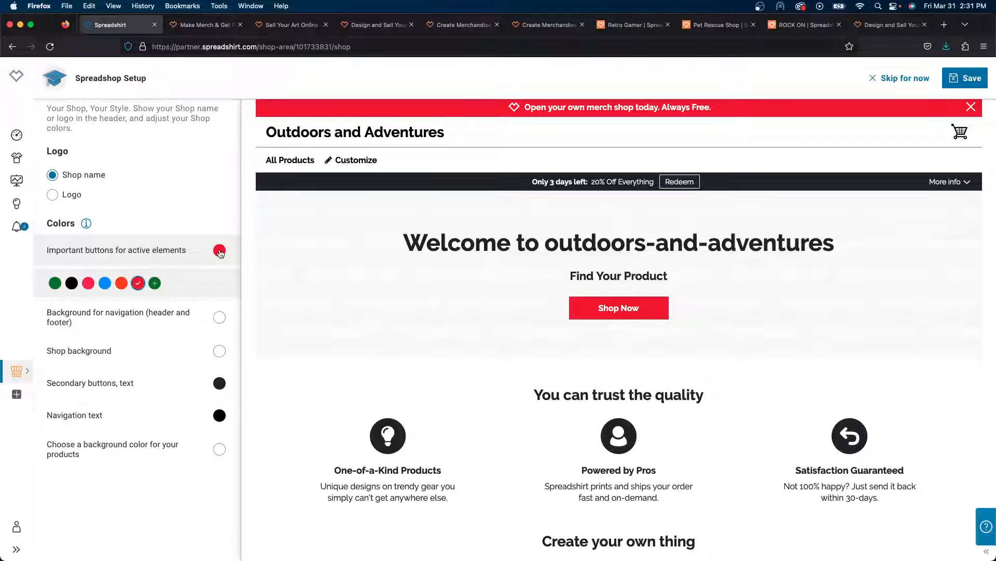
click(154, 283)
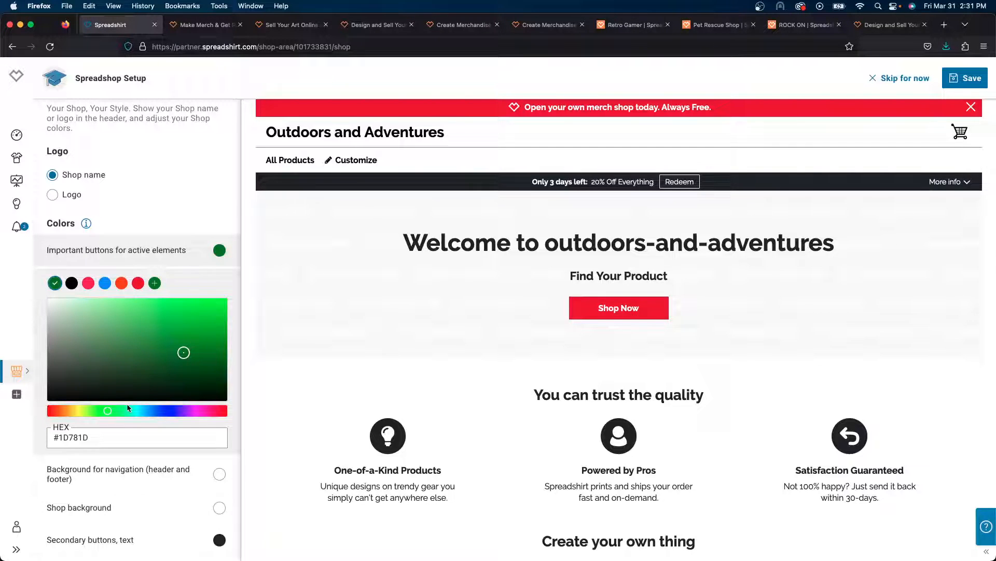
drag(141, 409, 145, 411)
drag(186, 328, 176, 351)
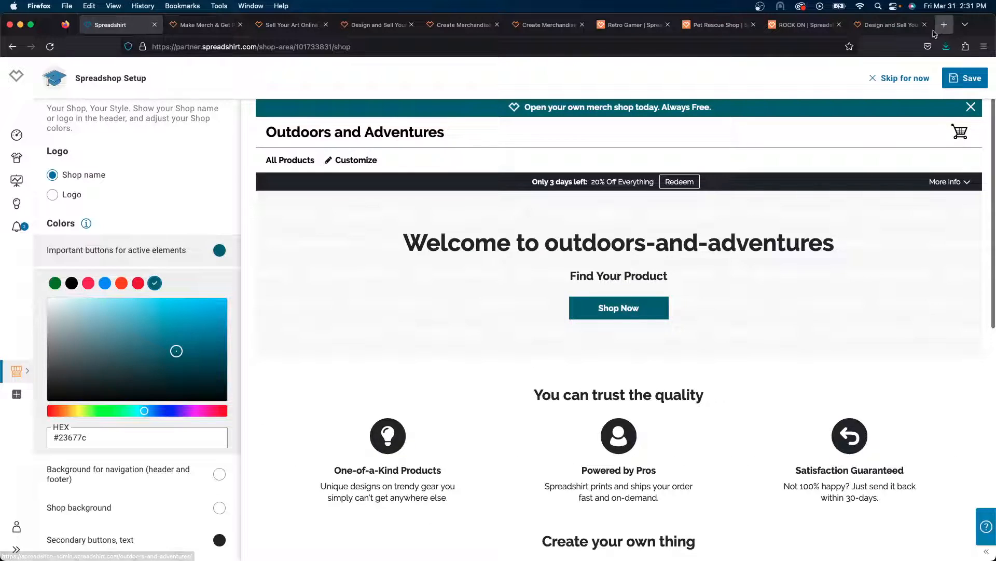
click(963, 83)
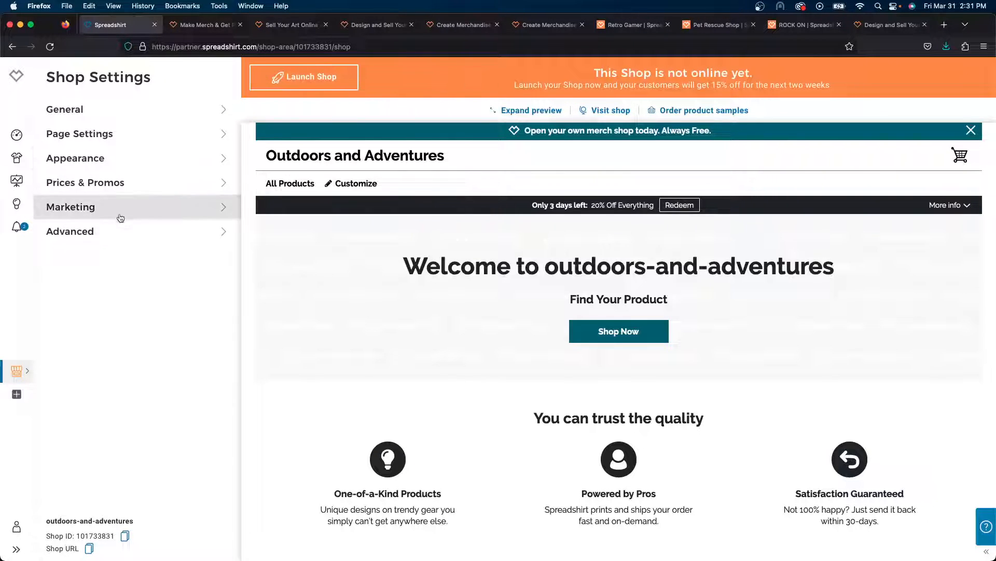
Step: Open the start page's Teaser settings and upload the teaser.jpg mountain banner as the teaser image
scroll(354, 345, down, 10)
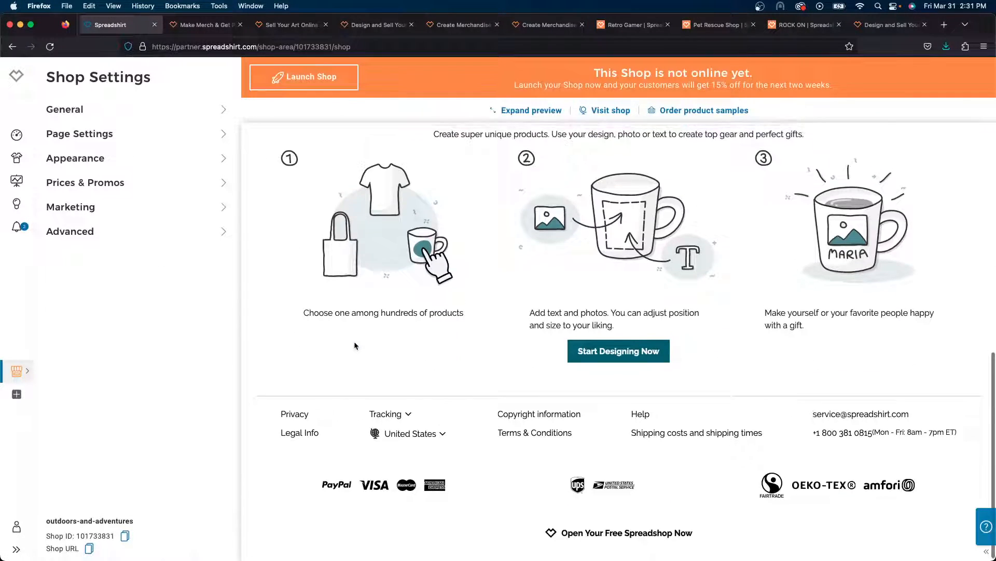
scroll(355, 345, up, 10)
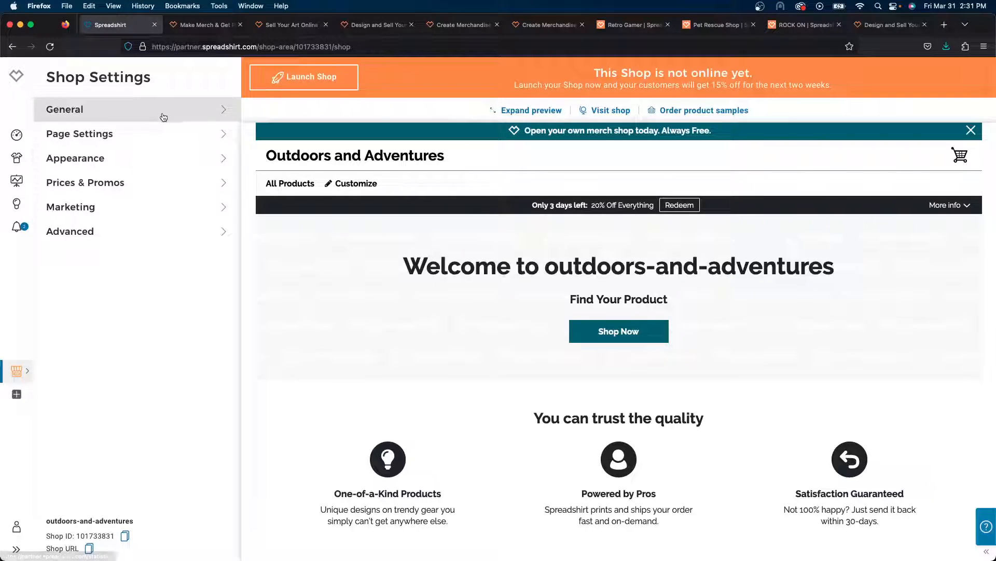
click(107, 135)
click(123, 129)
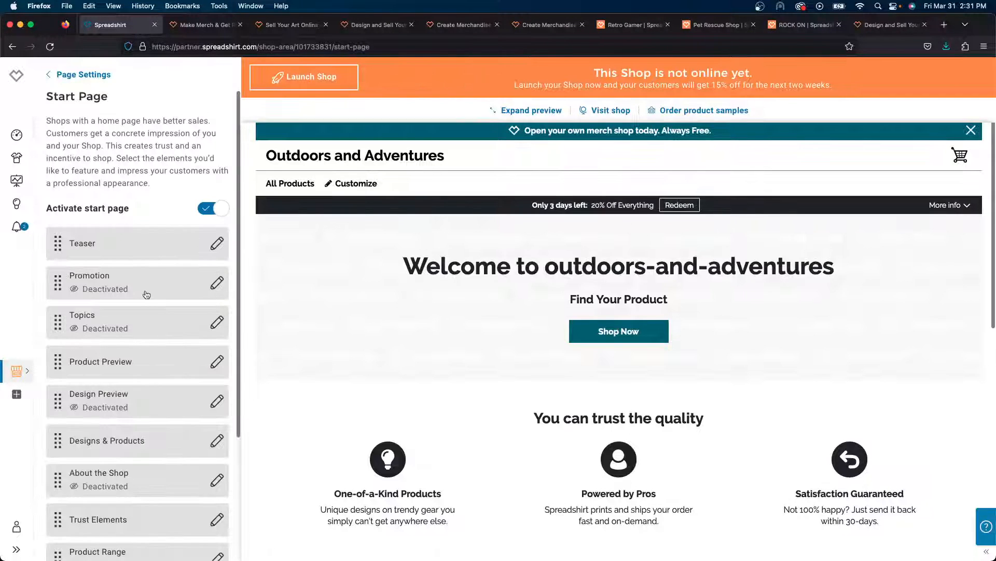
click(125, 245)
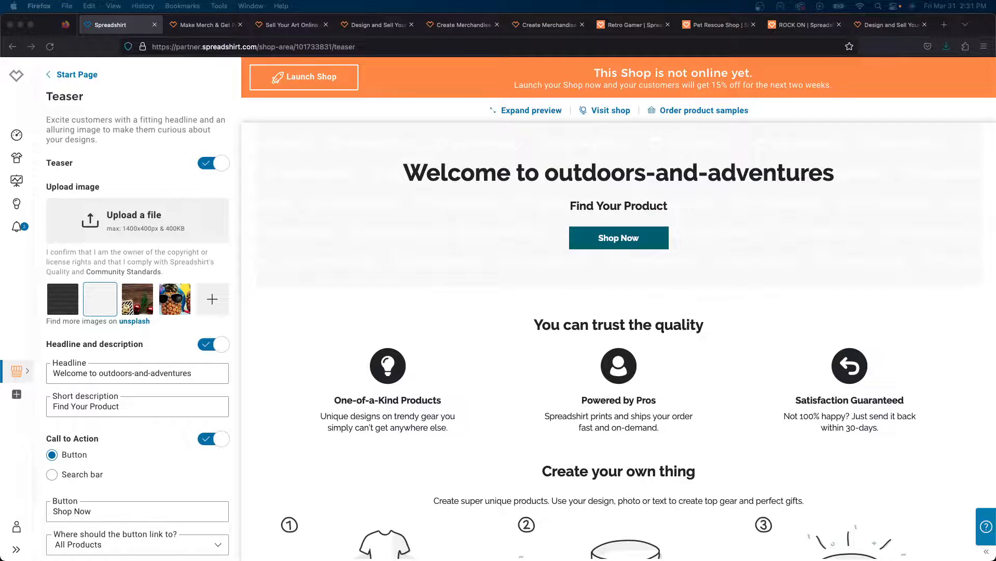
key(ctrl+Up)
key(ctrl+Up)
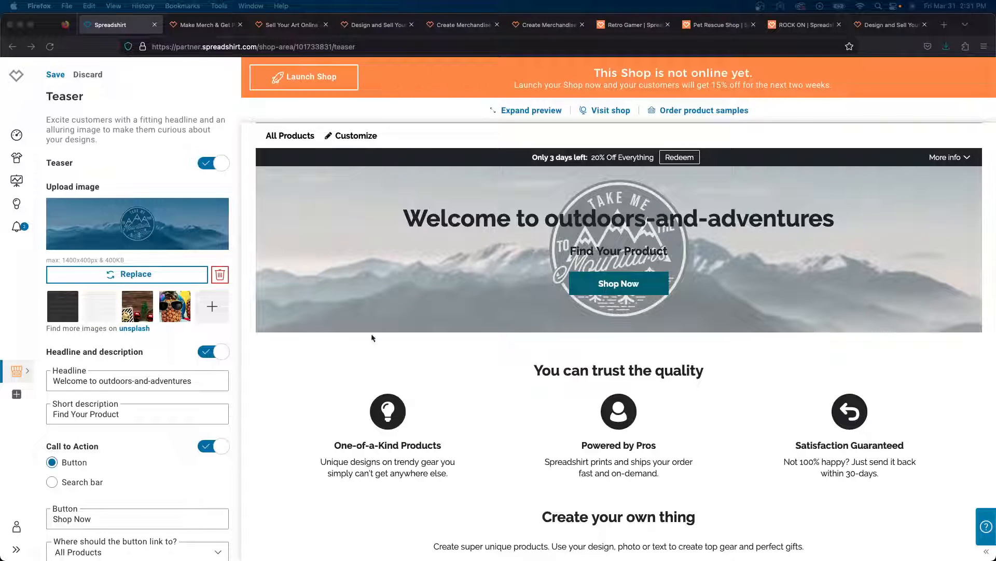
Step: Turn off the teaser's headline and description and its call to action, save, and return to the main shop settings
click(217, 352)
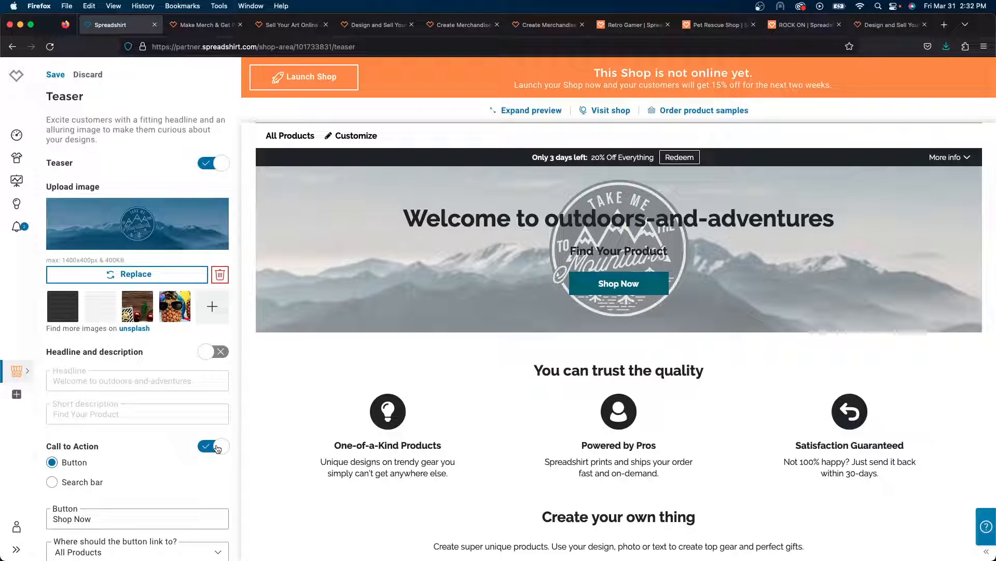
click(217, 447)
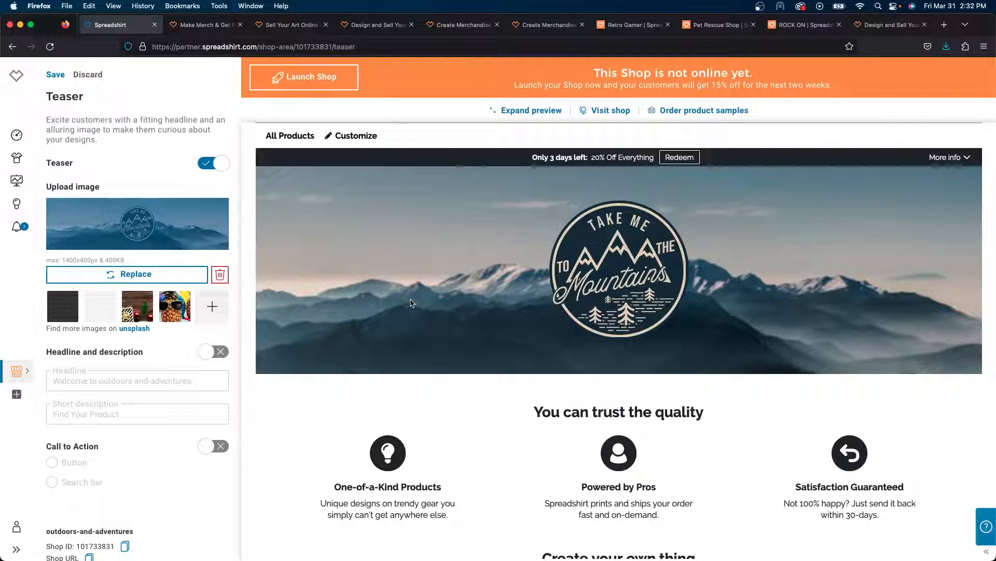
click(55, 75)
click(81, 77)
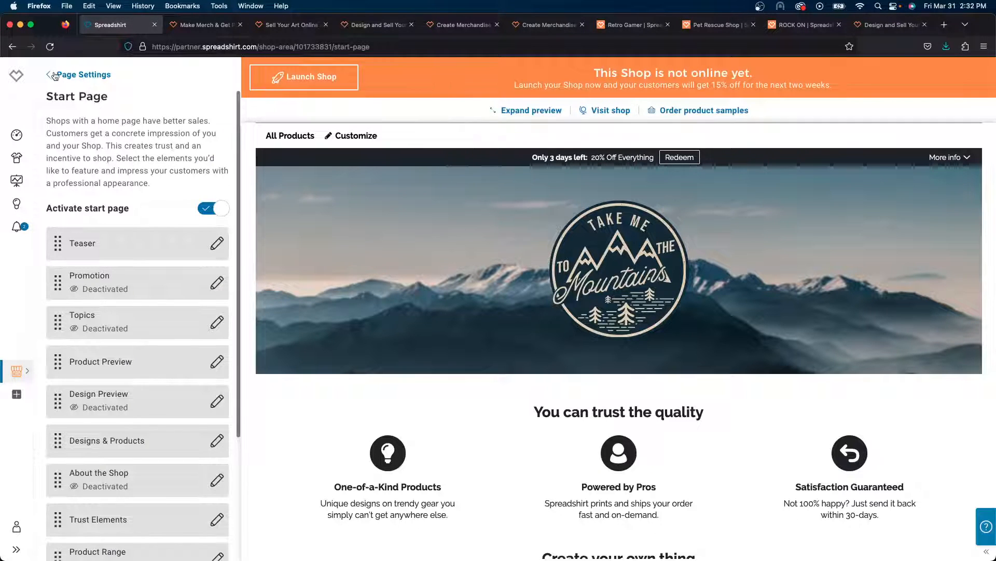
click(55, 74)
click(57, 76)
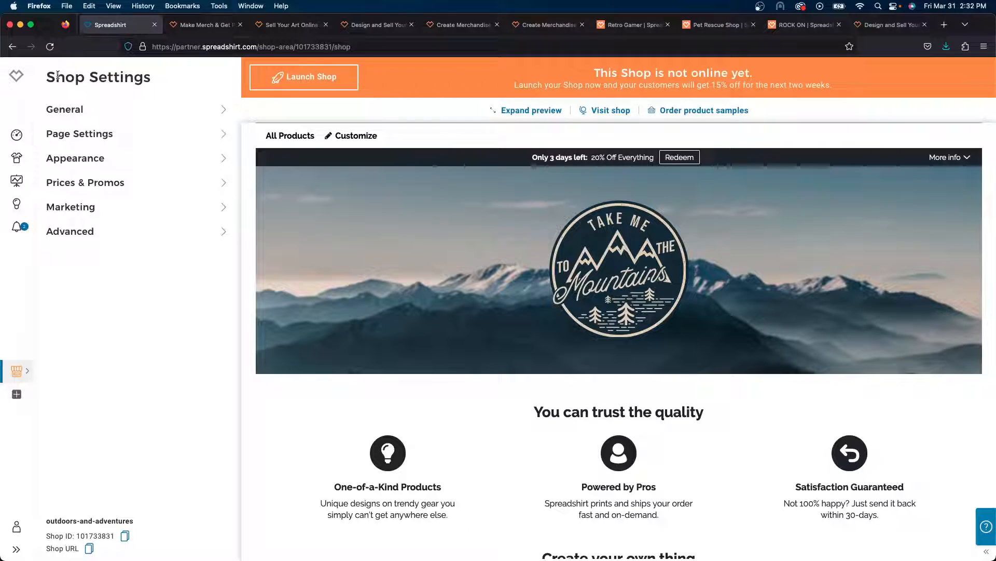
Step: Set the shop header to use a logo, upload logo.jpg, save, and return to the main shop settings
click(120, 160)
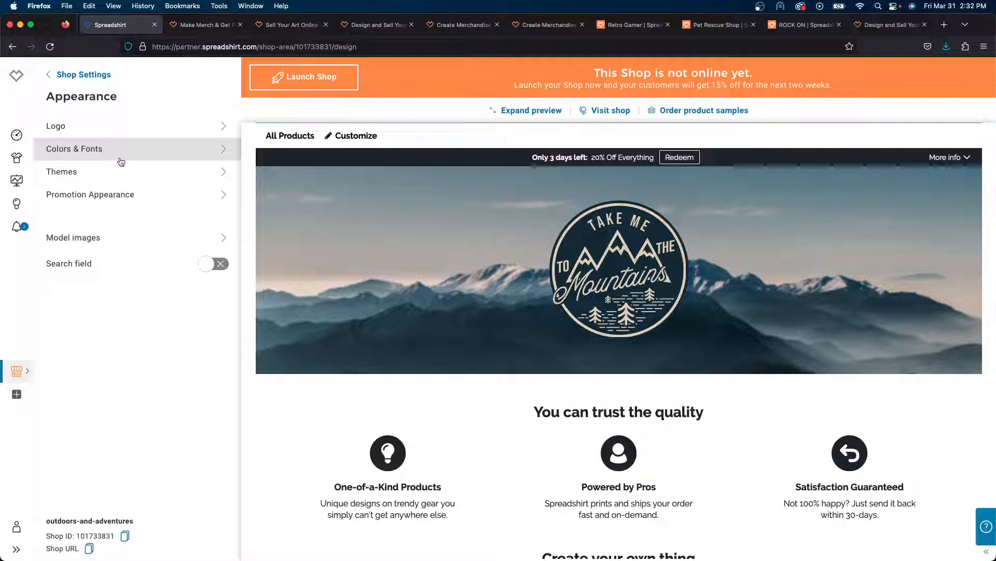
click(105, 124)
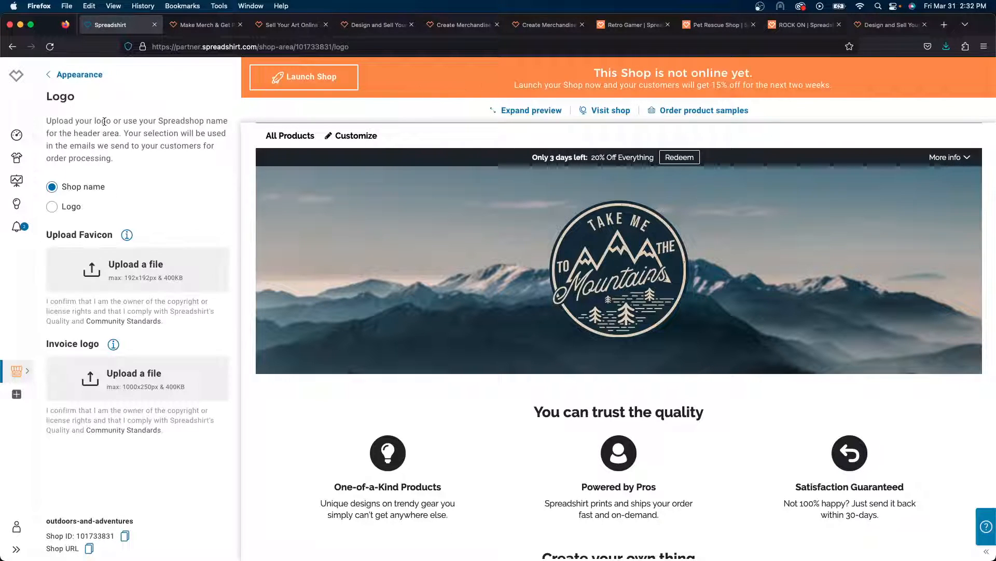
click(63, 208)
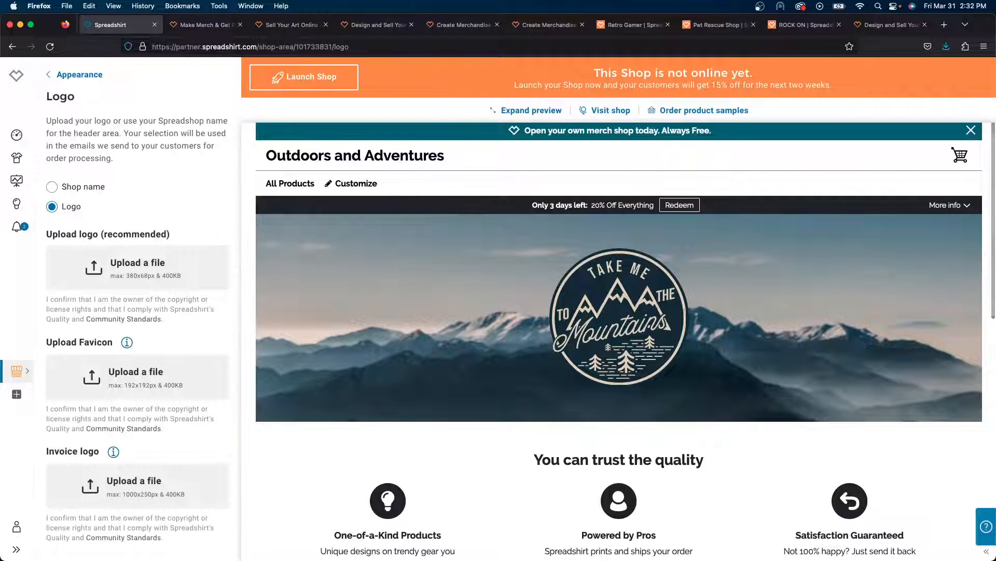
drag(995, 283, 151, 270)
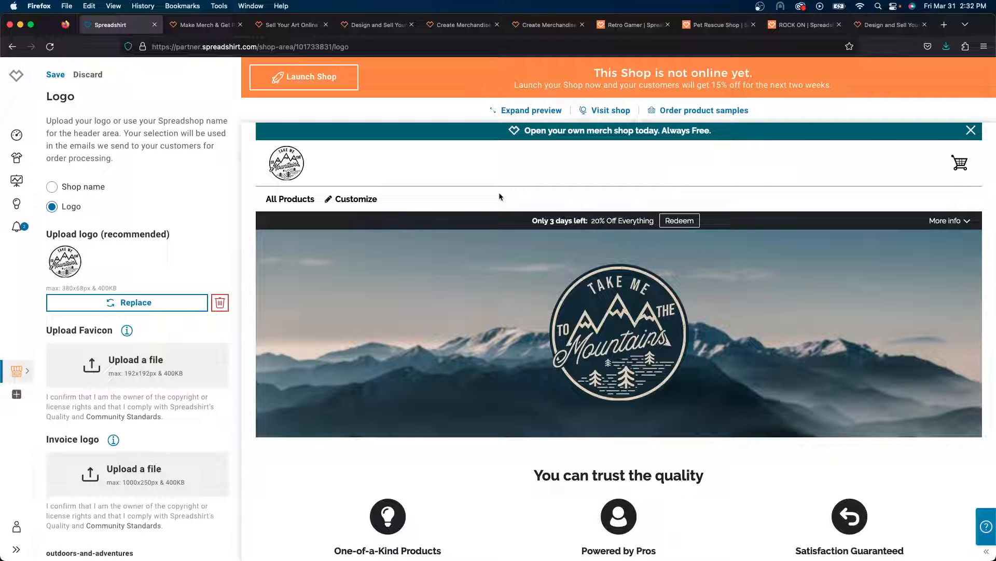
click(56, 76)
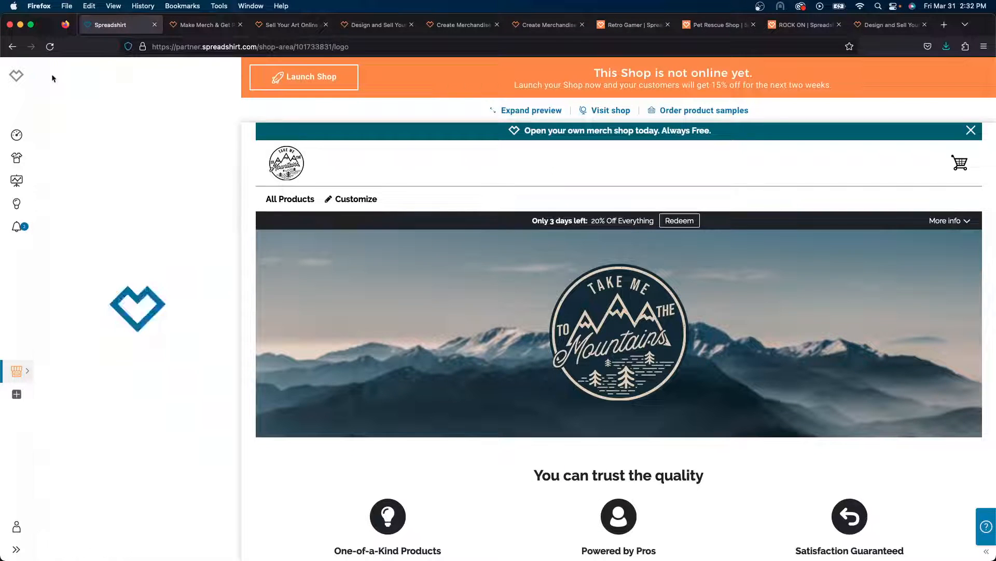
click(59, 76)
click(59, 76)
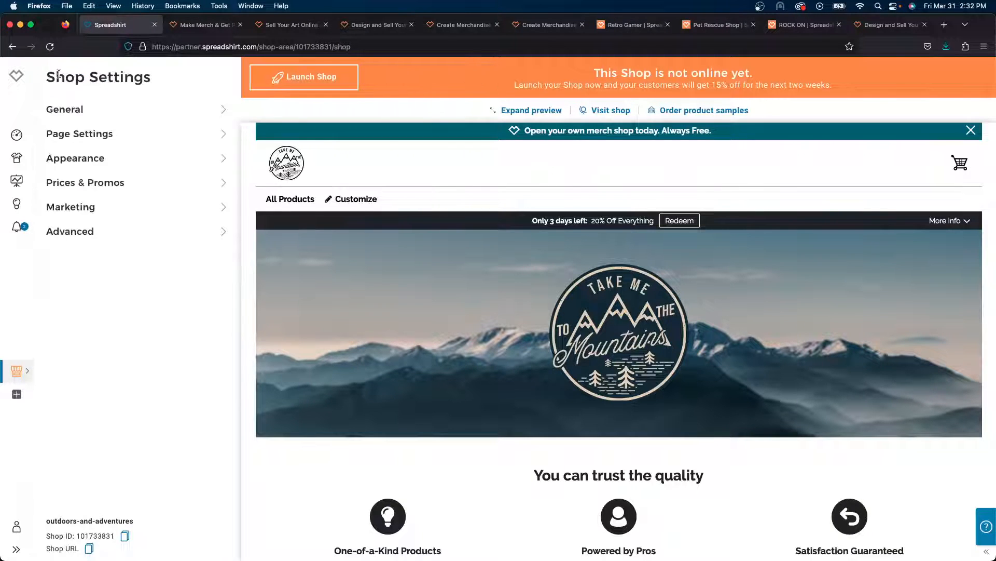
Step: Open the designs library and upload the "take me to the mountains" and "wild and free" design files
click(17, 160)
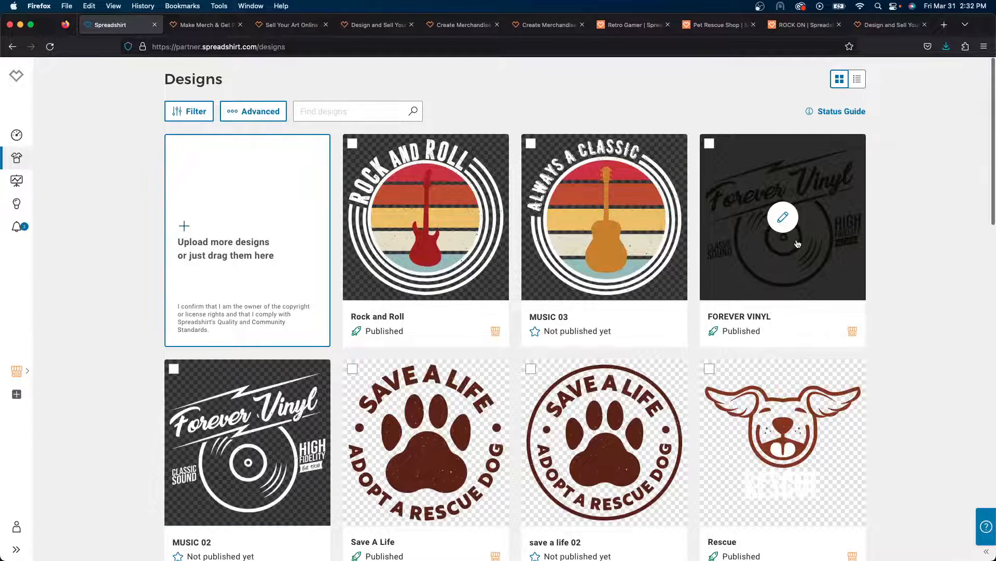
scroll(898, 190, down, 5)
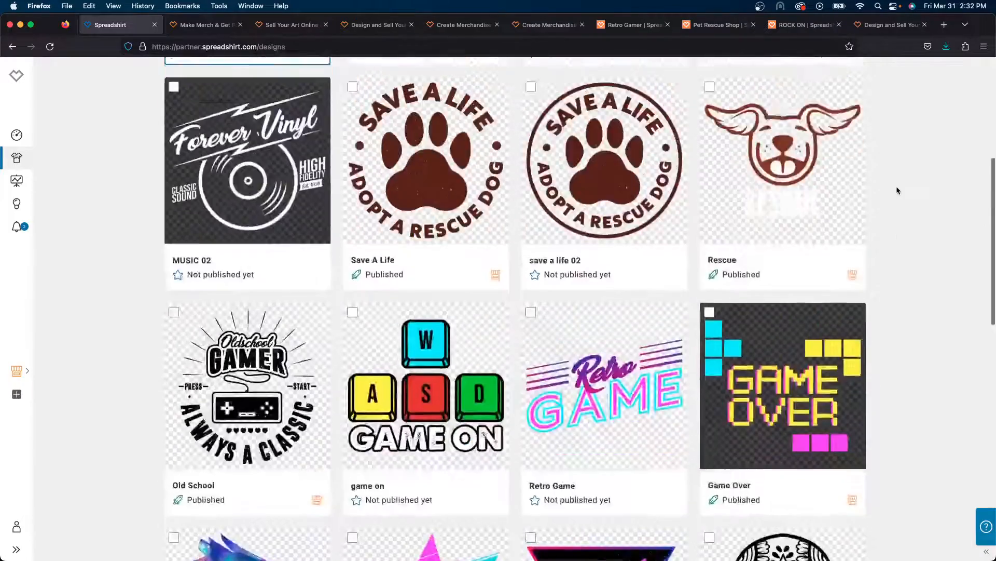
scroll(899, 190, up, 5)
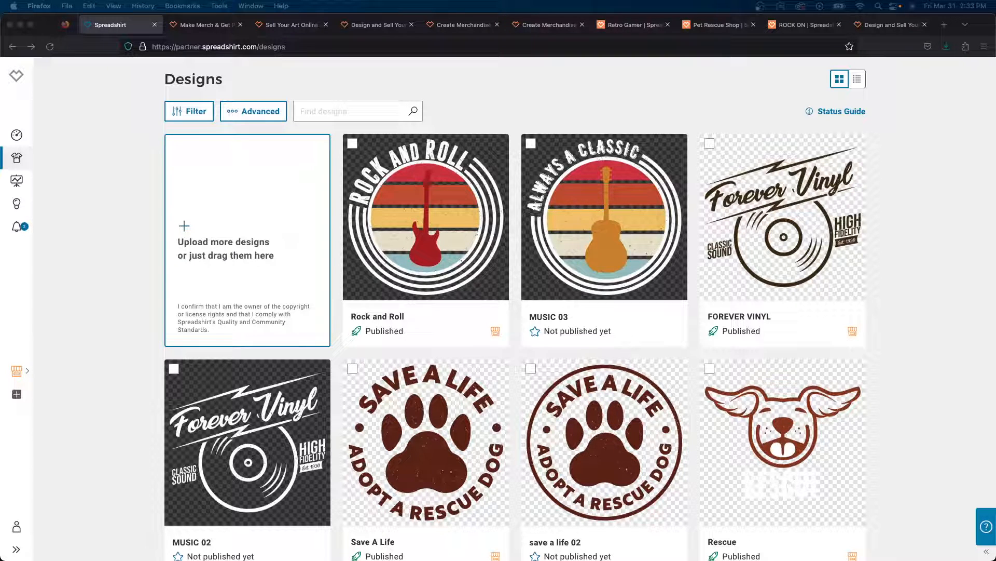
drag(995, 254, 640, 268)
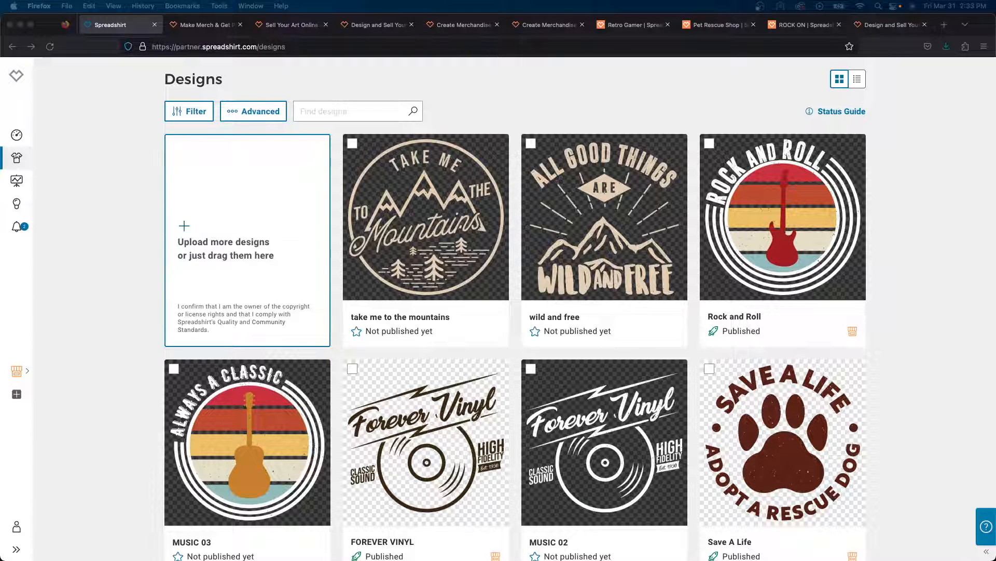
Step: Open the "wild and free" design, enable the outdoors-and-adventures shop as its sales channel, and proceed to the product selection
click(526, 270)
click(580, 254)
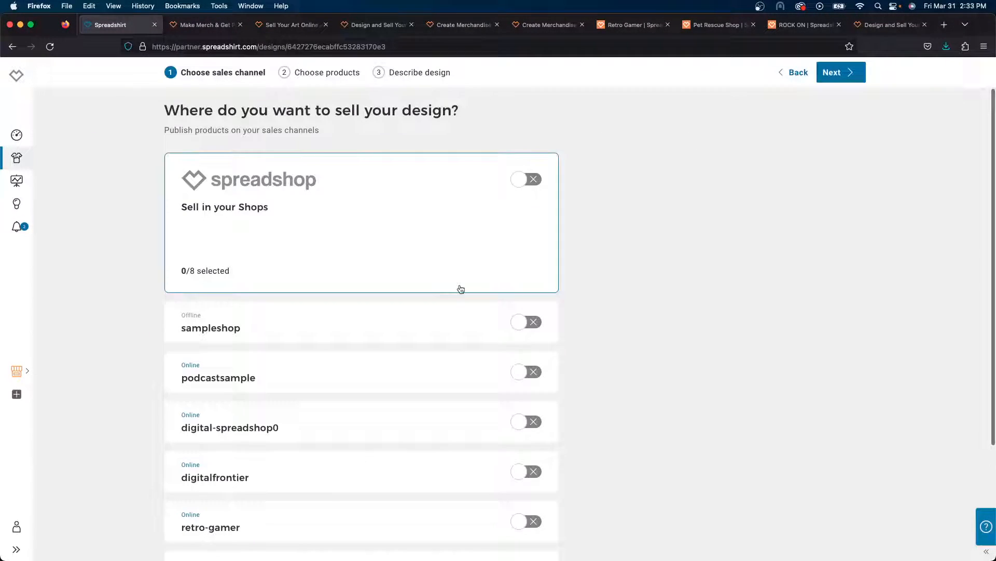
scroll(460, 289, down, 3)
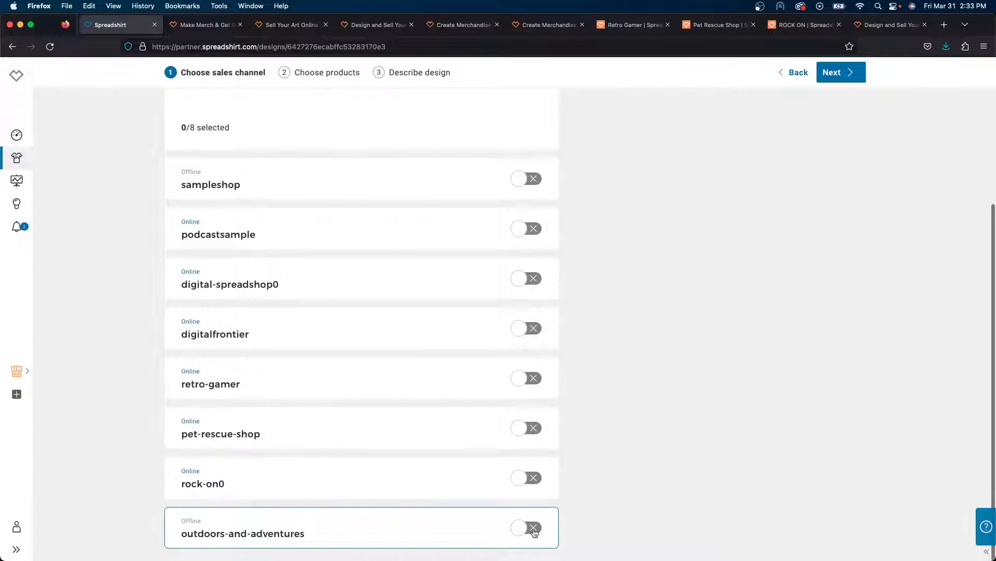
click(534, 528)
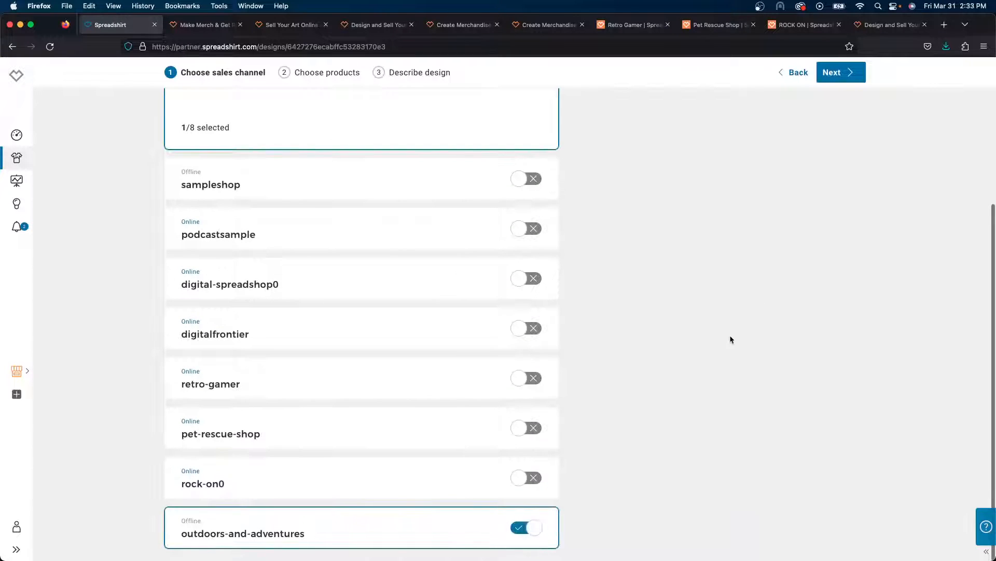
click(837, 75)
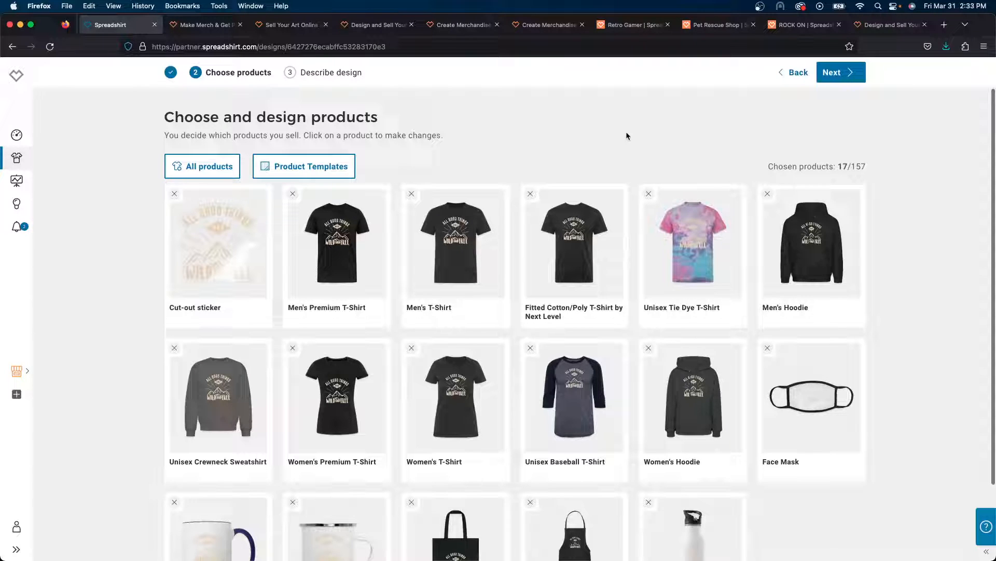
Step: Remove the Face Mask, Contrast Coffee Mug, Unisex Tie Dye T-Shirt, Camper Mug and water bottle from the products, and continue to the design description
click(767, 348)
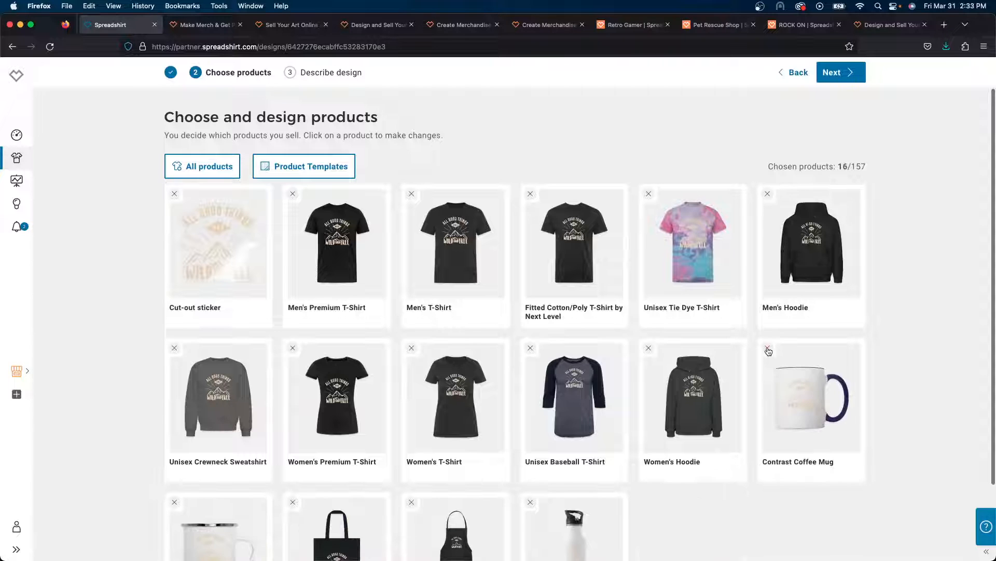
scroll(692, 358, down, 1)
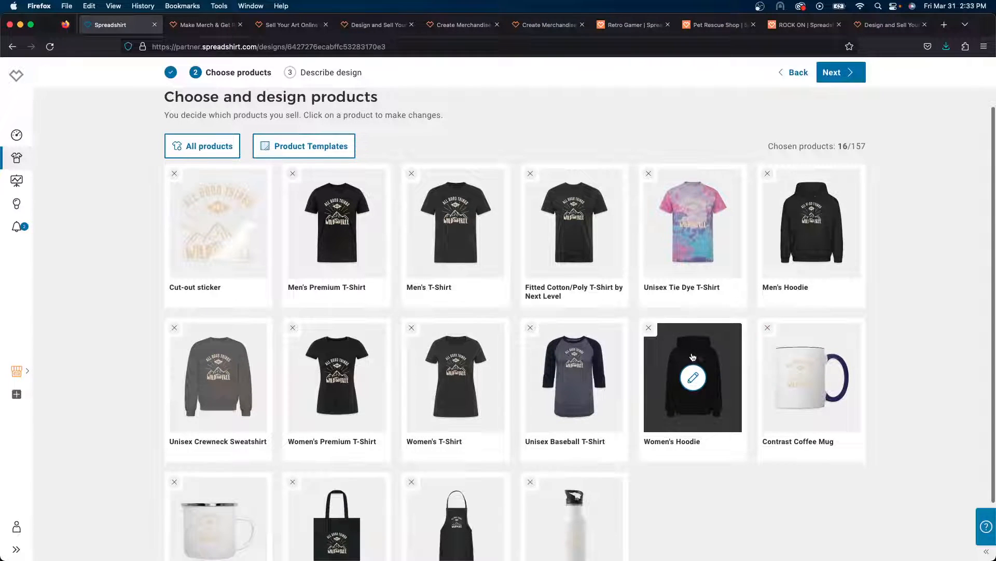
click(768, 330)
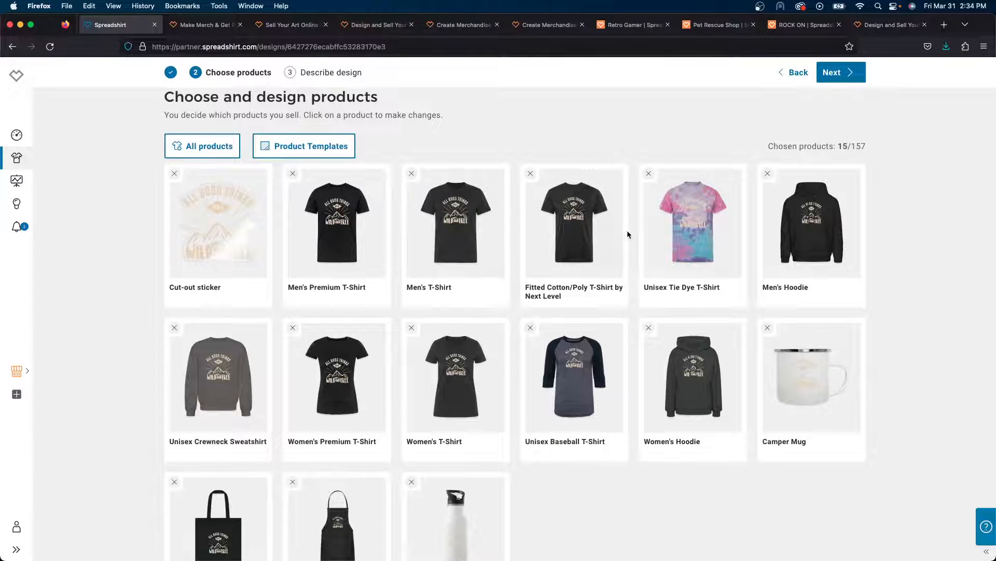
click(649, 174)
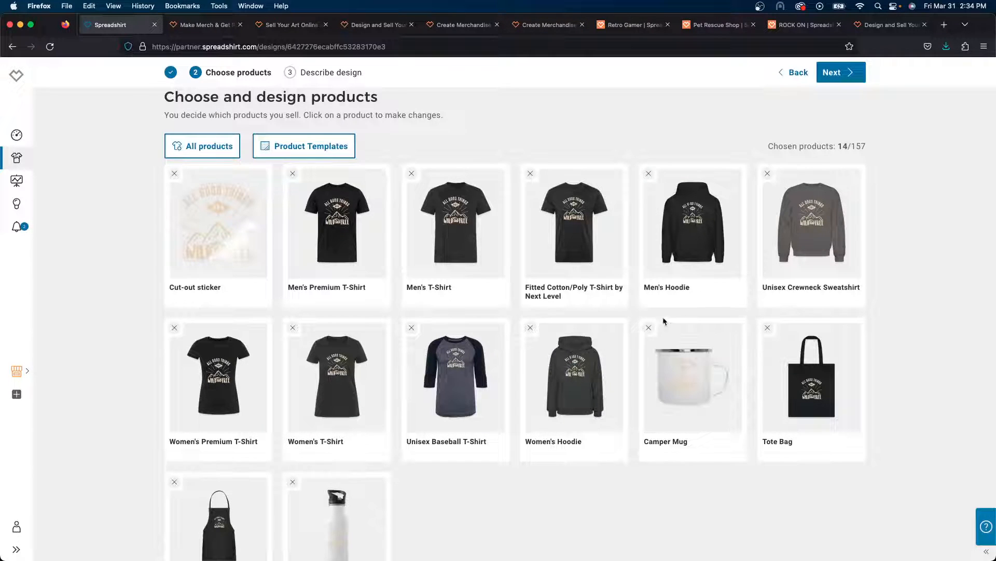
click(649, 328)
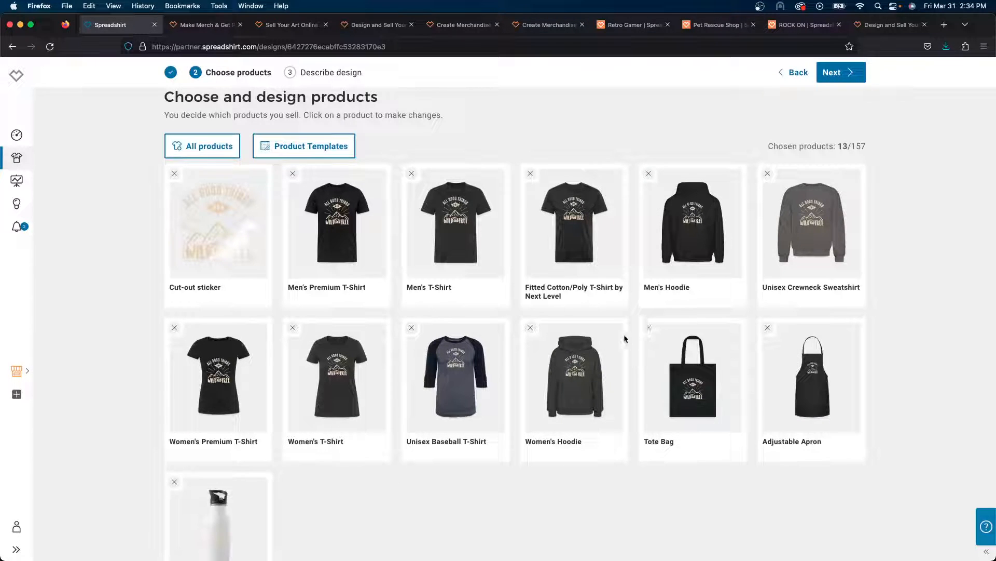
click(174, 482)
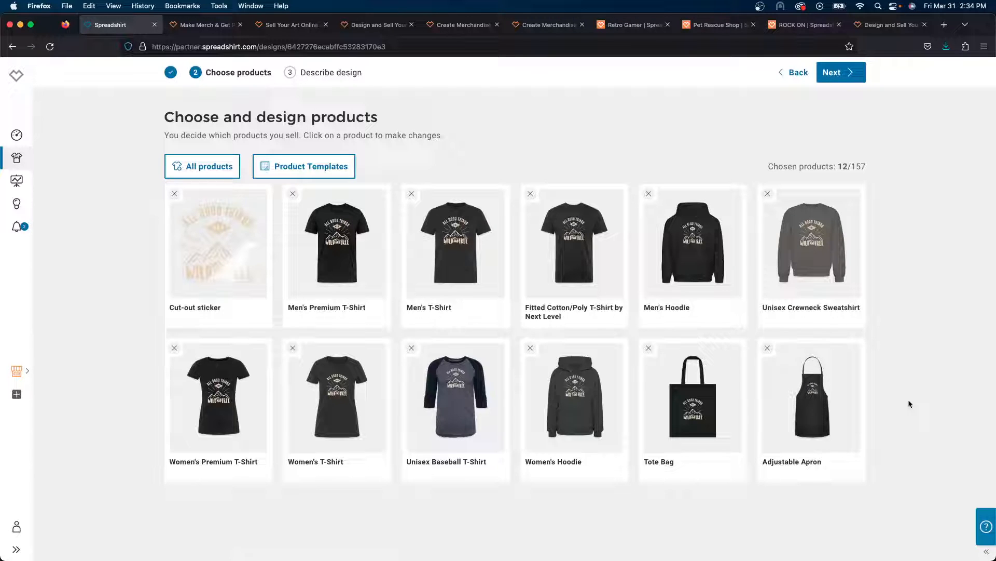
click(836, 72)
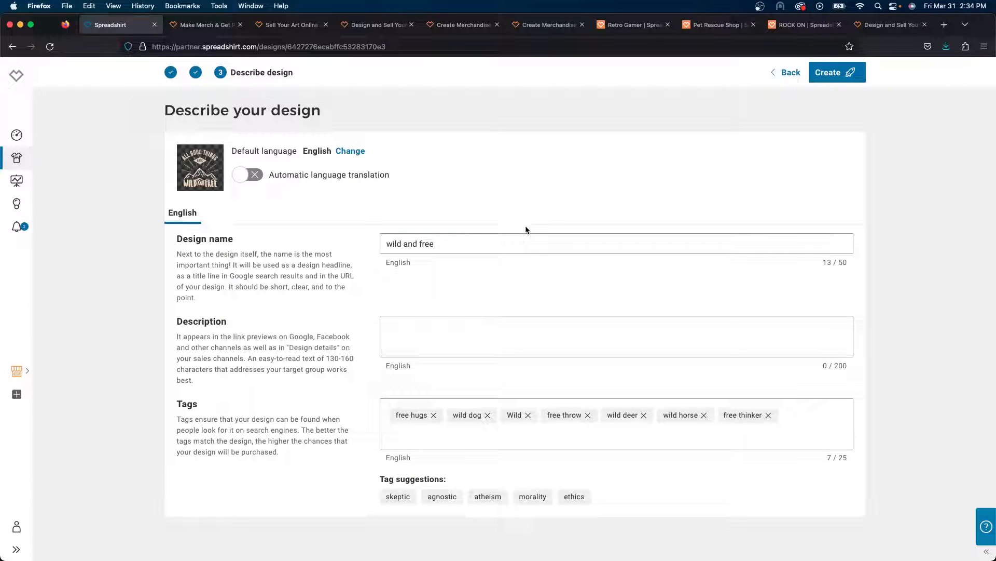
Step: Capitalize the design name as "Wild and Free" and set the description to "Wild and Free Design"
click(388, 246)
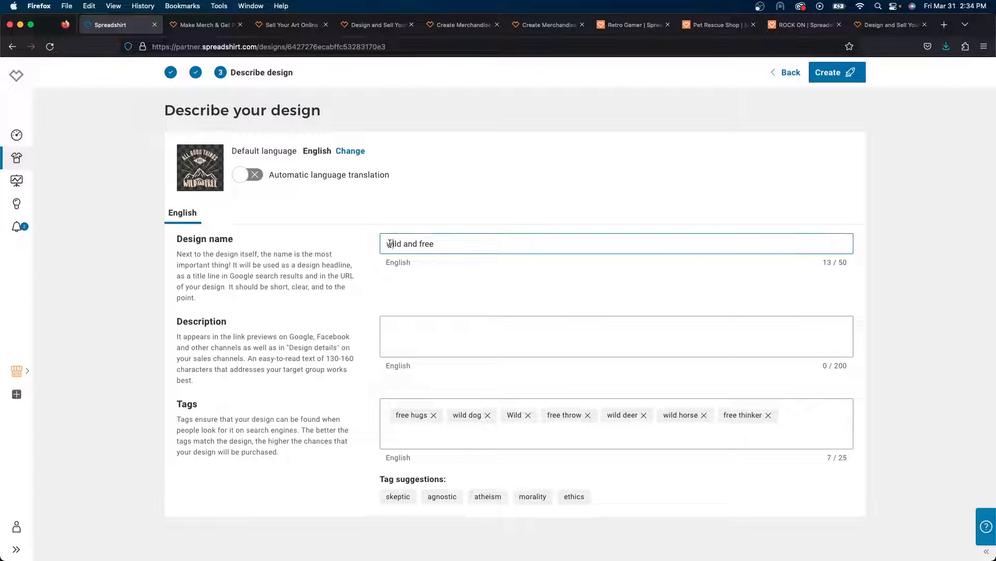
drag(391, 244, 420, 243)
text(W)
text(F)
key(Left)
key(super+a)
key(super+c)
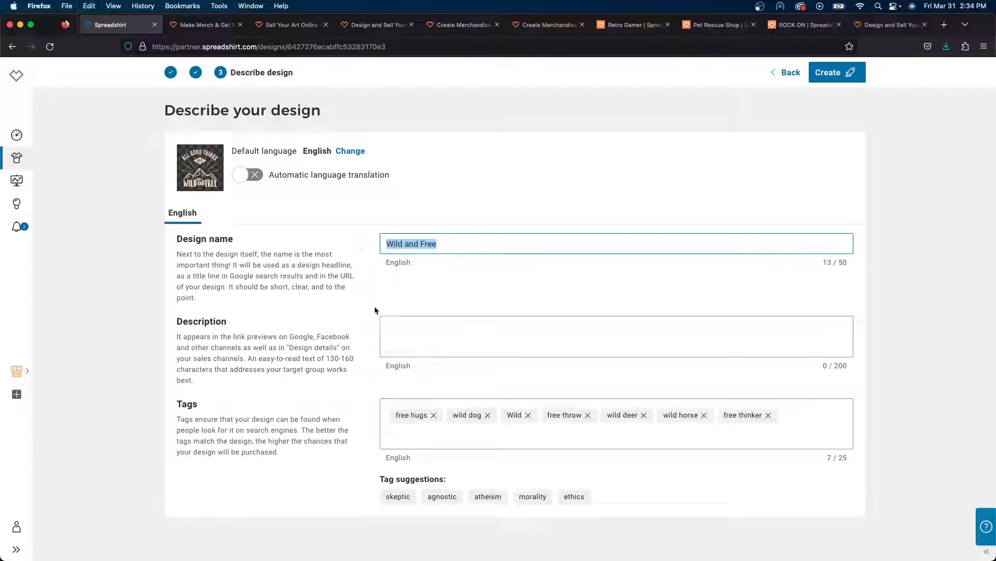
click(431, 332)
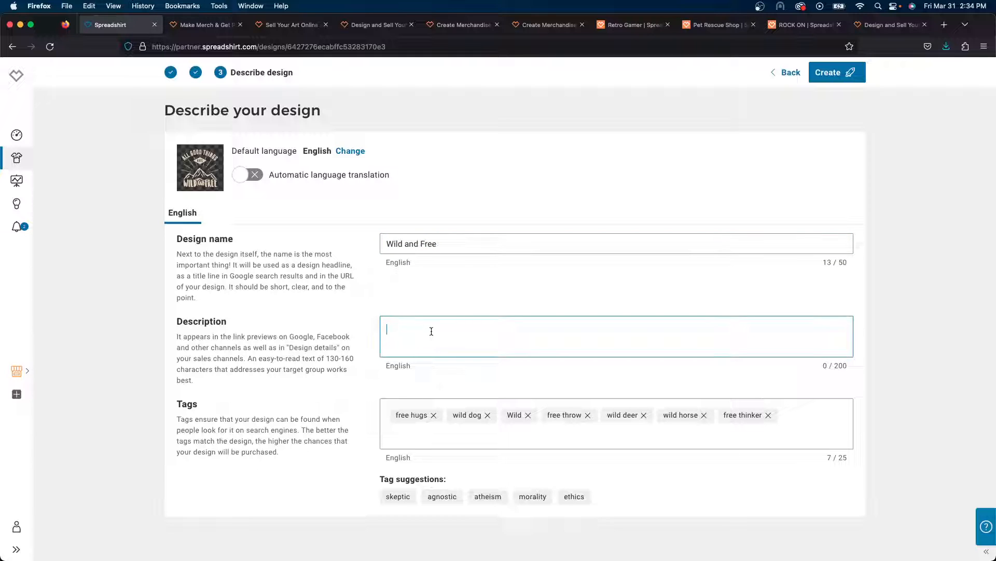
key(super+v)
text(Design)
Step: Remove the tags free hugs, wild dog, free throw, wild deer, wild horse and free thinker from the design
click(433, 415)
click(432, 415)
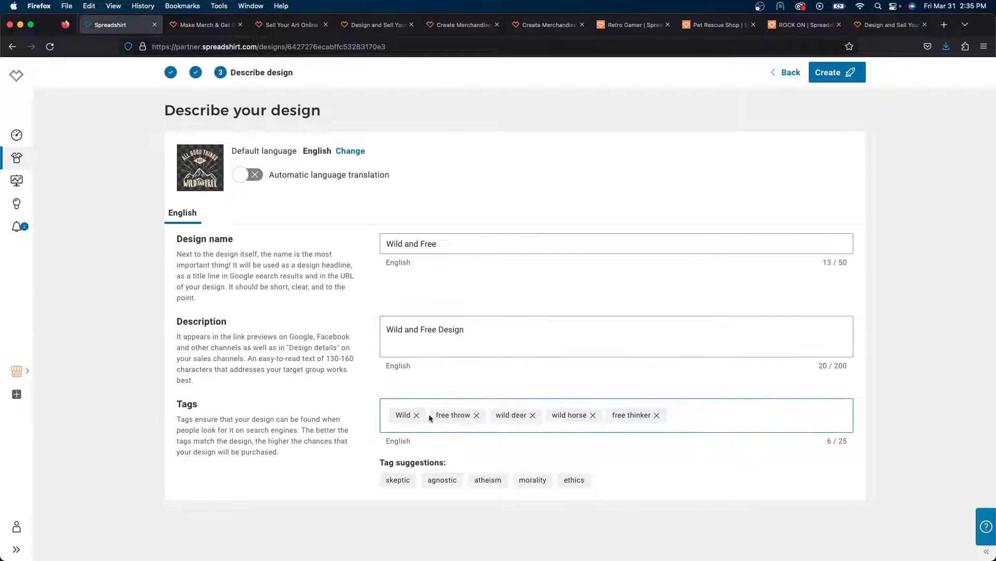
click(476, 415)
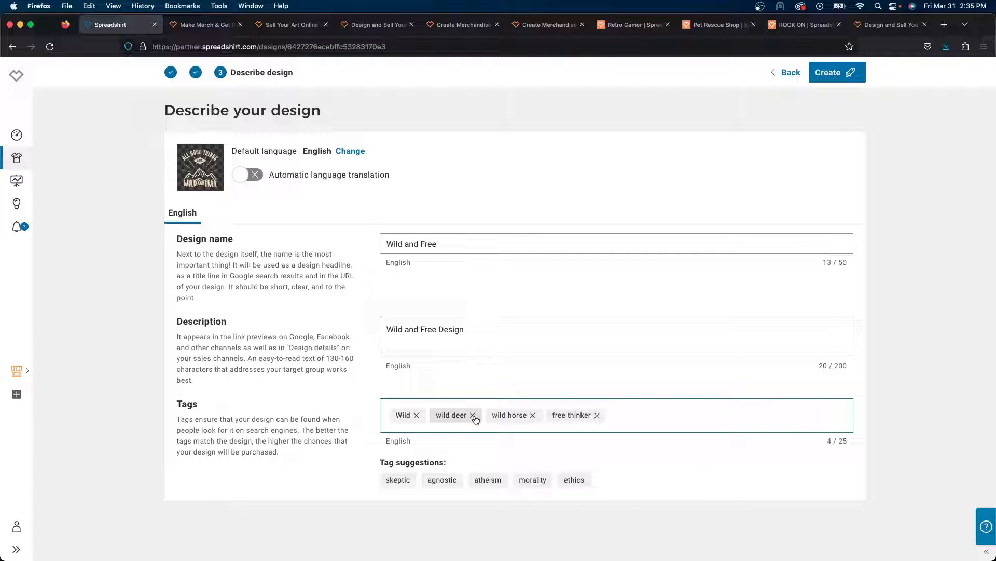
click(473, 415)
click(476, 415)
click(480, 415)
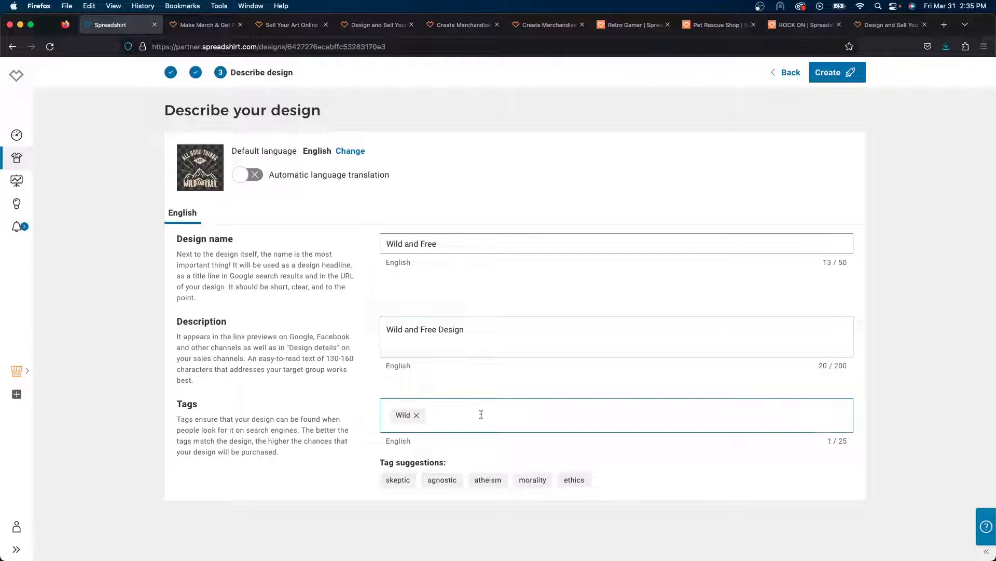
Step: Add the tags "outdoors" and "nature" to the design and create its products
click(443, 410)
text(outdoors)
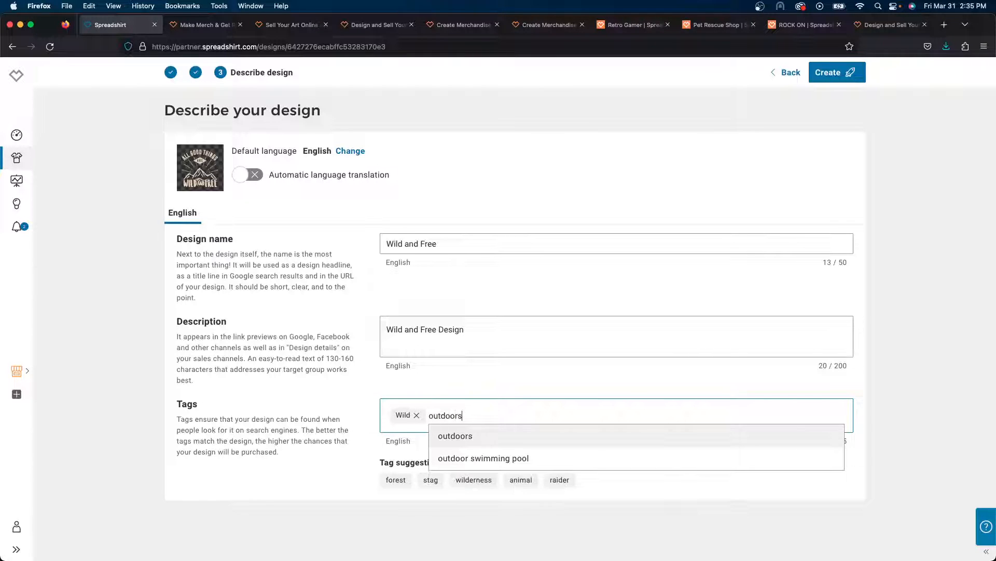
key(Return)
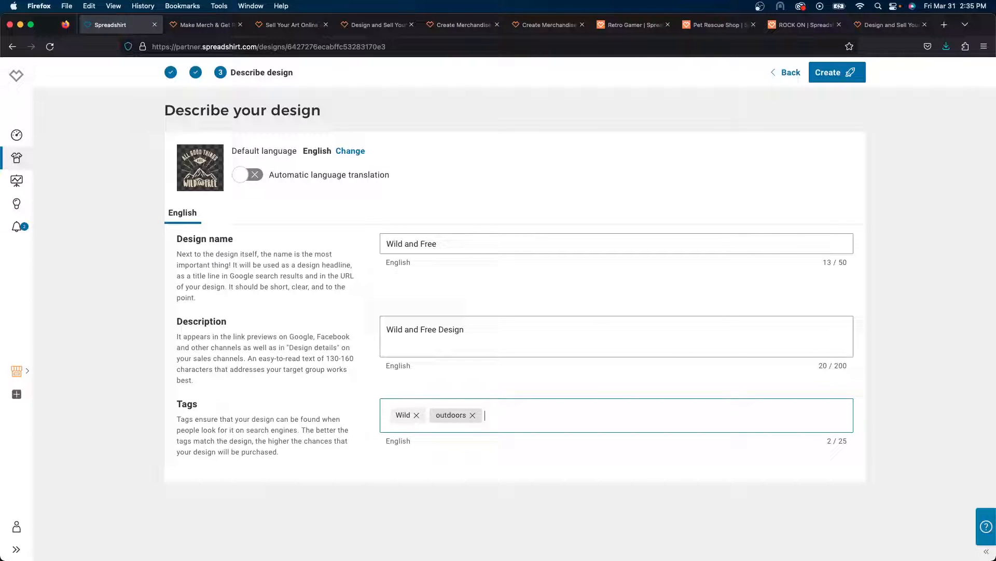
text(nature)
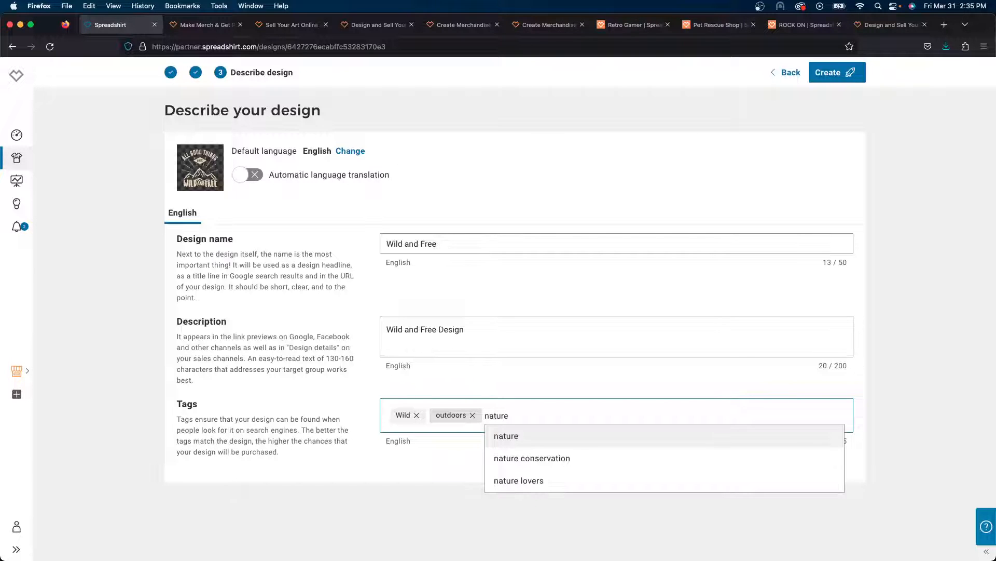
key(Return)
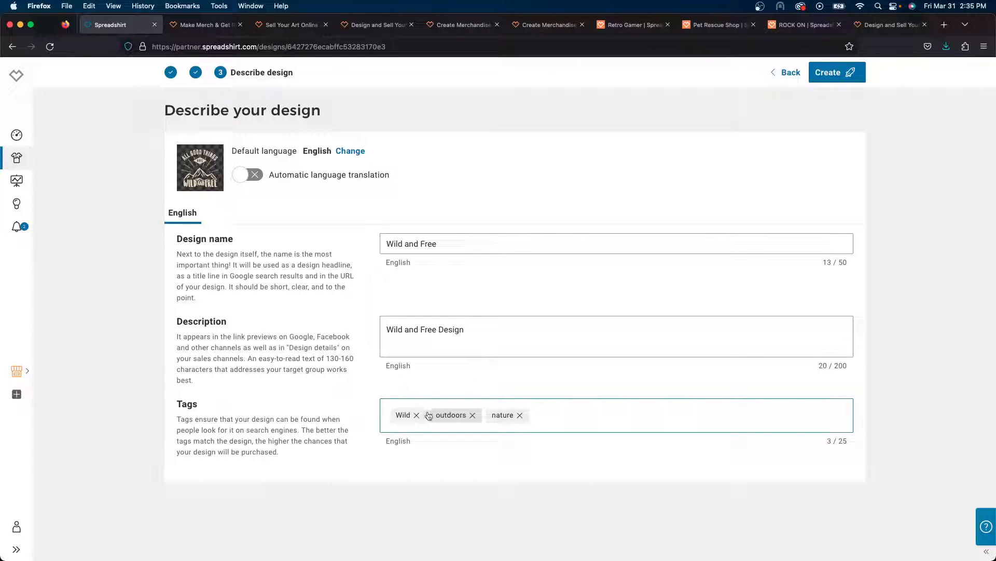
click(839, 74)
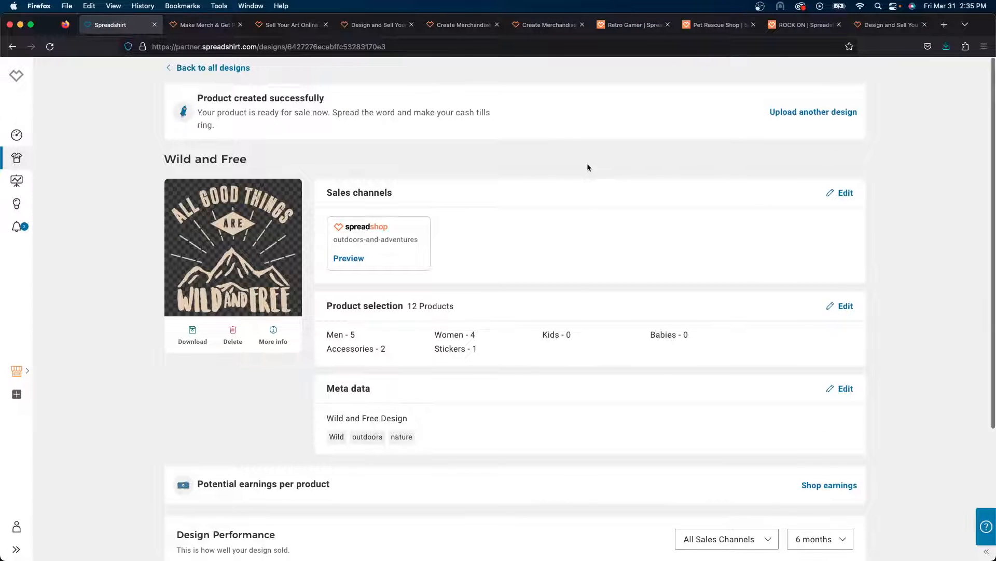
Step: Return to all designs, open "take me to the mountains", enable the outdoors-and-adventures shop as its sales channel, and proceed to the product selection
scroll(587, 166, down, 3)
scroll(587, 166, up, 3)
click(214, 68)
click(415, 190)
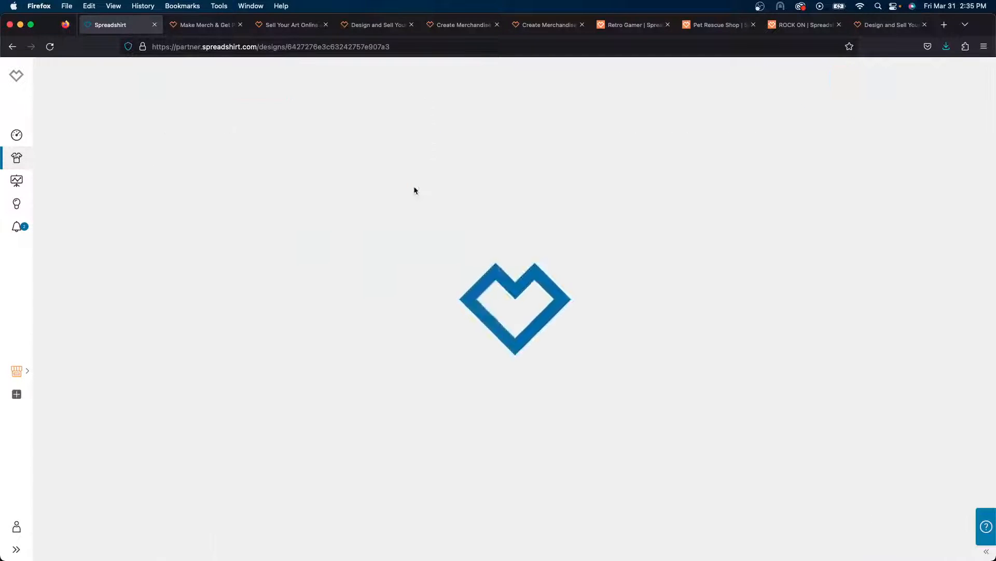
scroll(415, 410, down, 3)
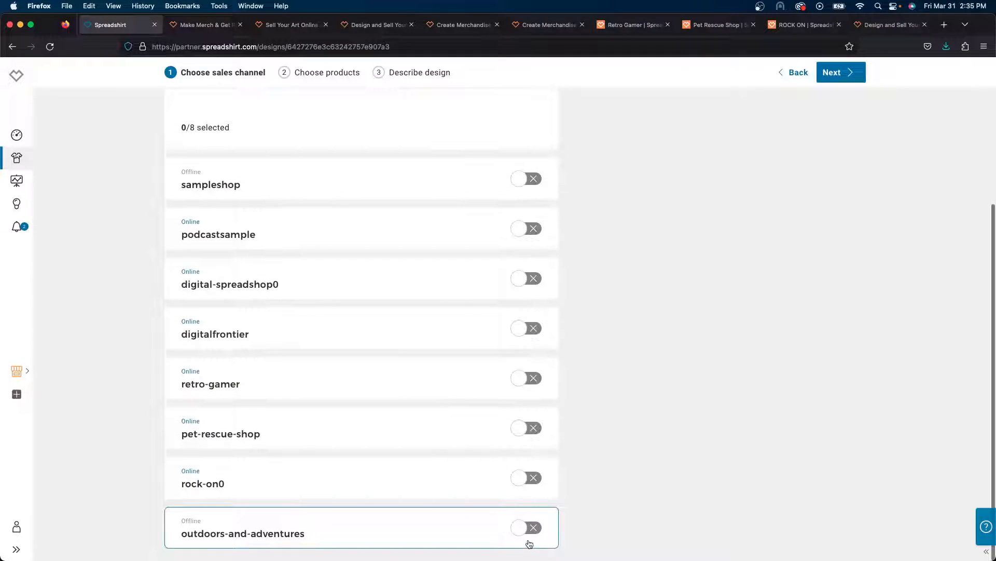
click(529, 542)
click(837, 72)
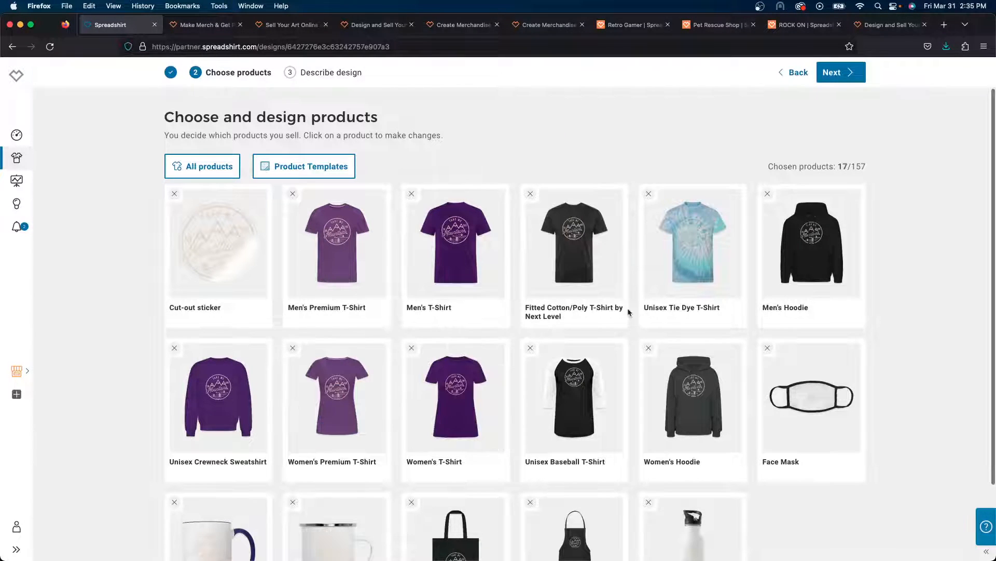
Step: Edit the Men's Premium T-Shirt, try black, and set its default display color to charcoal gray
click(359, 285)
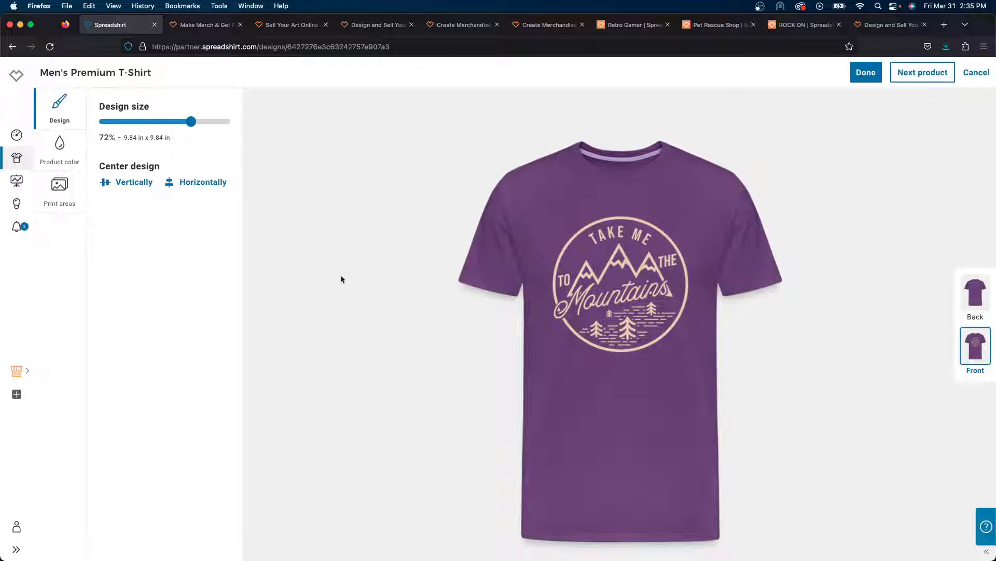
click(57, 156)
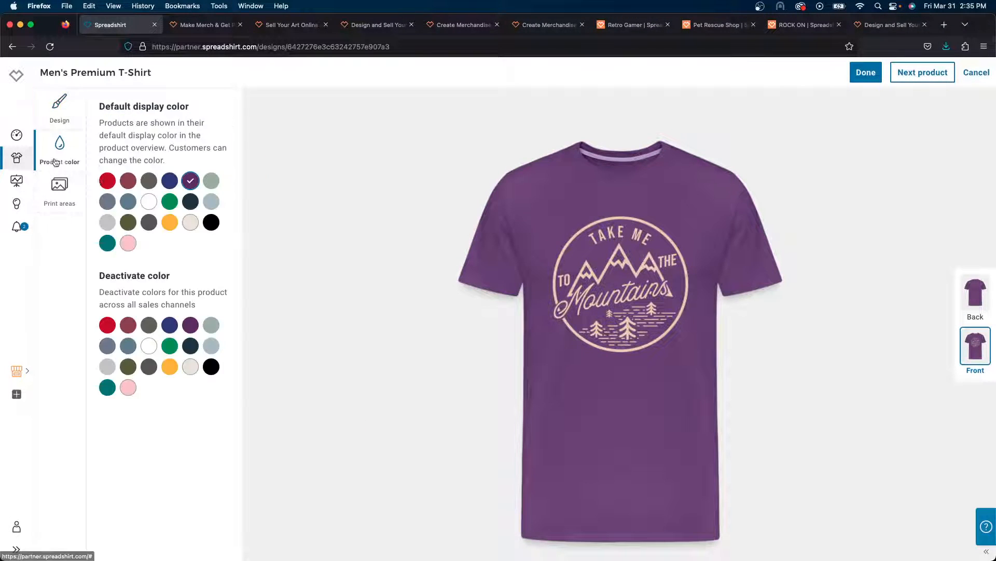
click(211, 223)
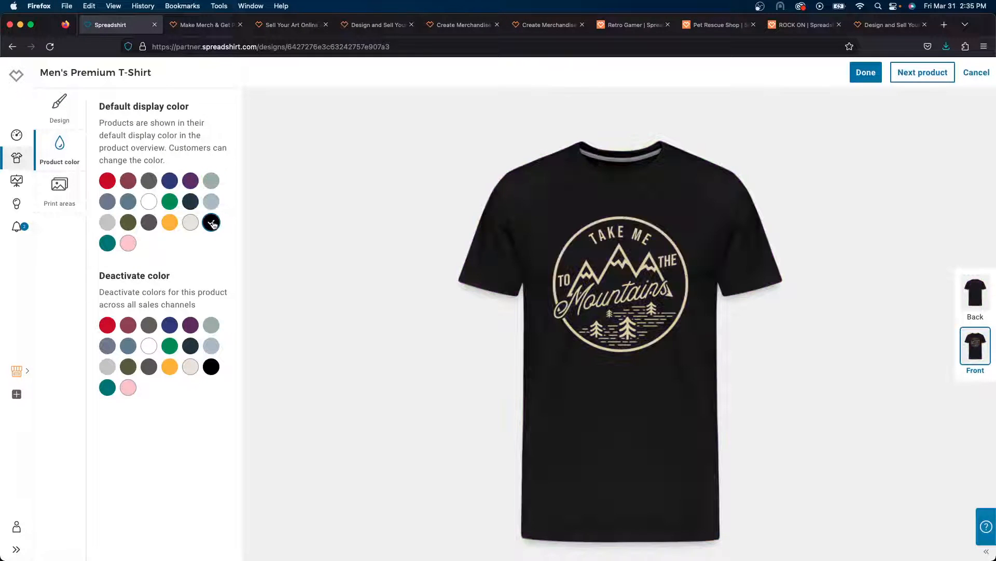
click(149, 222)
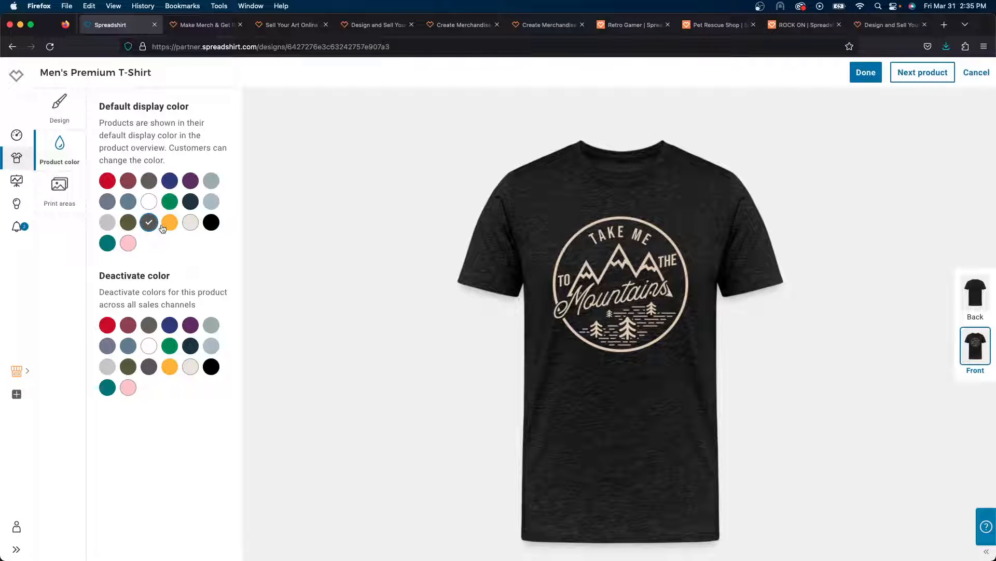
Step: Shrink the mountain design slightly on the Men's Premium T-Shirt, move it higher on the chest, and finish editing the shirt
click(647, 280)
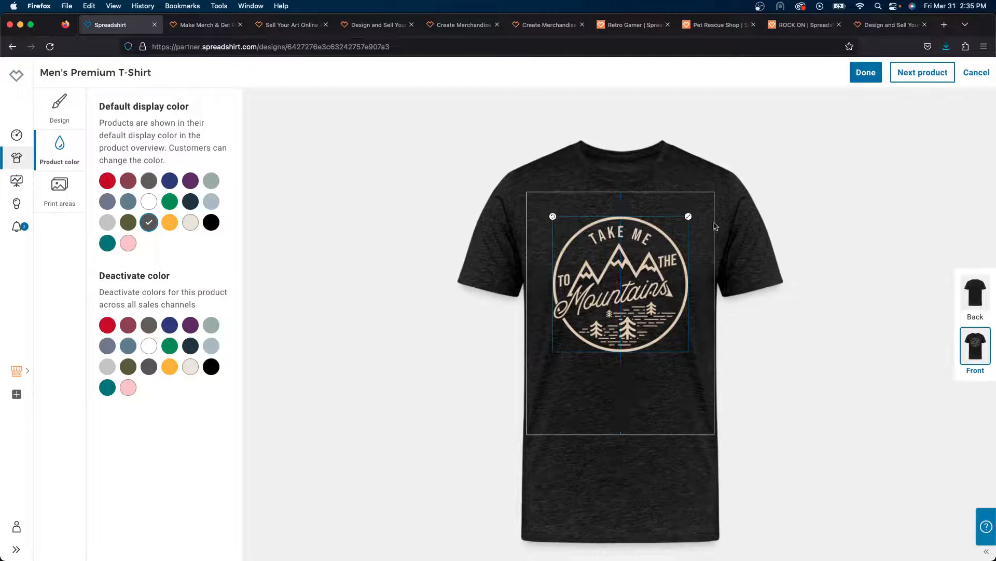
drag(689, 217, 680, 226)
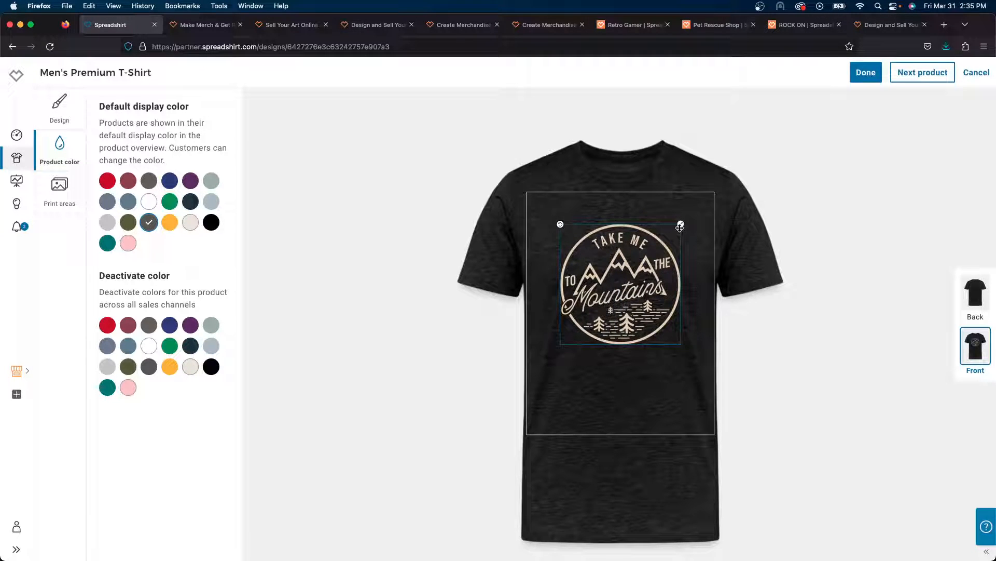
drag(646, 270, 646, 258)
click(668, 394)
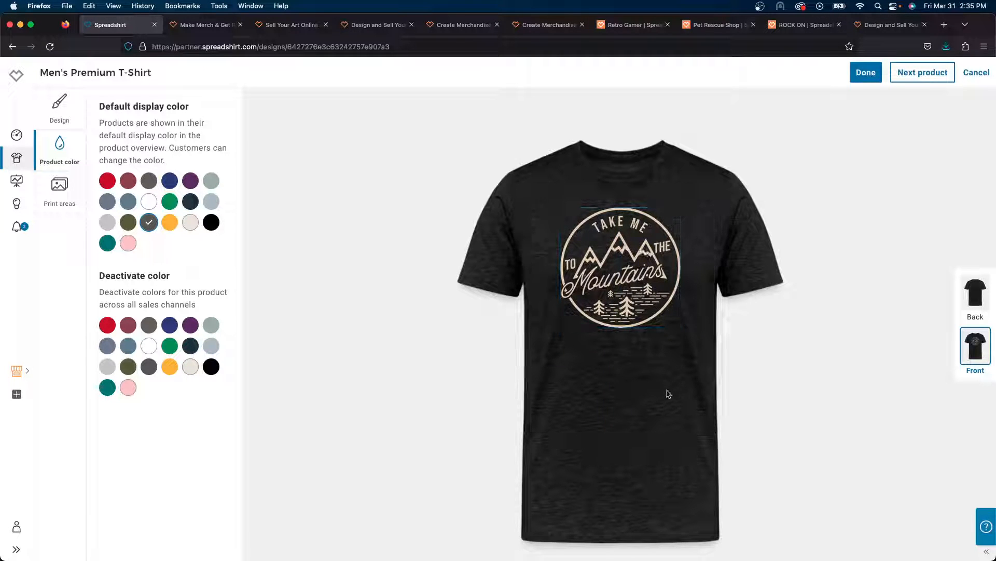
click(867, 73)
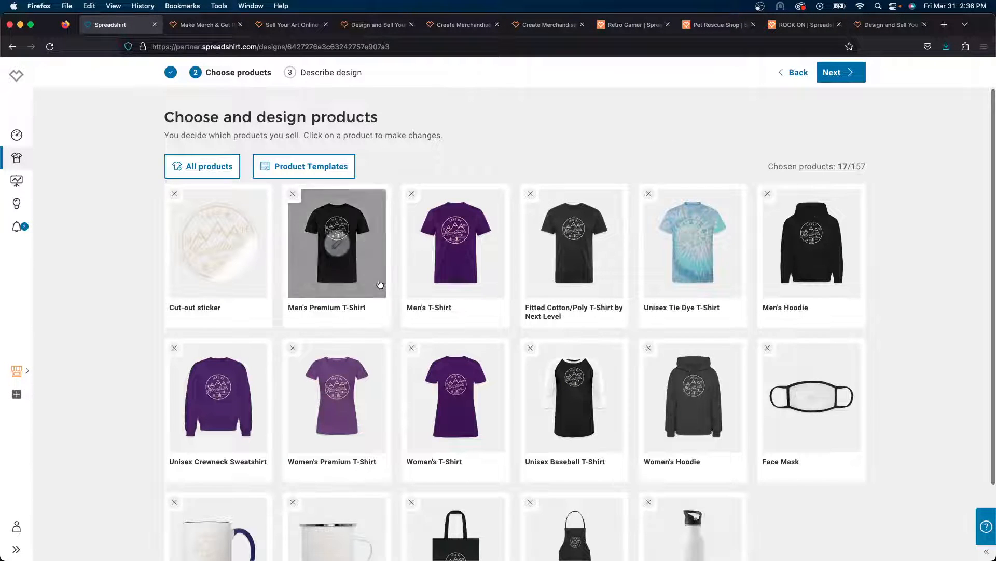
Step: Remove the face mask, coffee mug, Camper Mug, tote bag and water bottle from the chosen products
scroll(433, 299, down, 2)
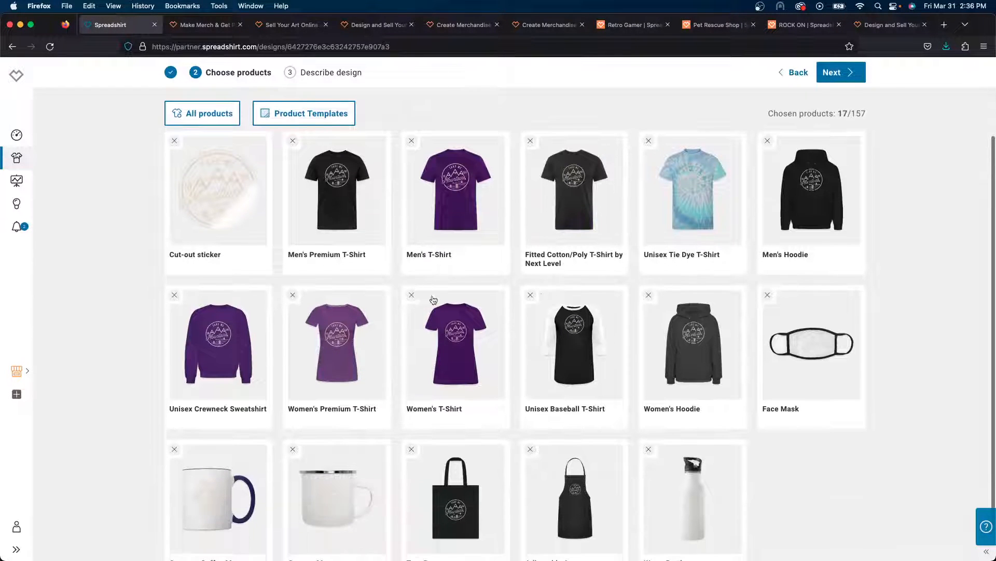
click(767, 295)
click(768, 296)
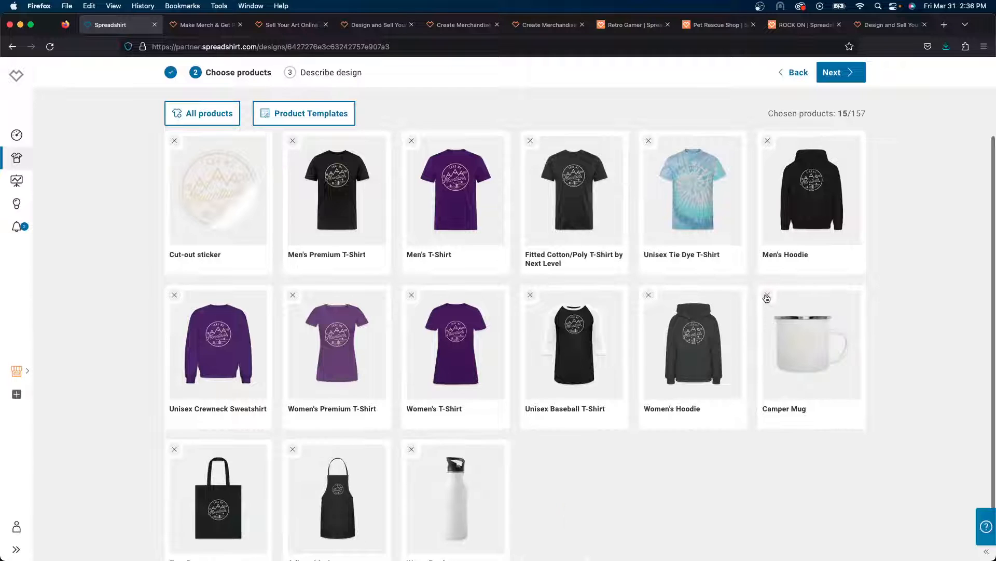
click(767, 296)
click(767, 295)
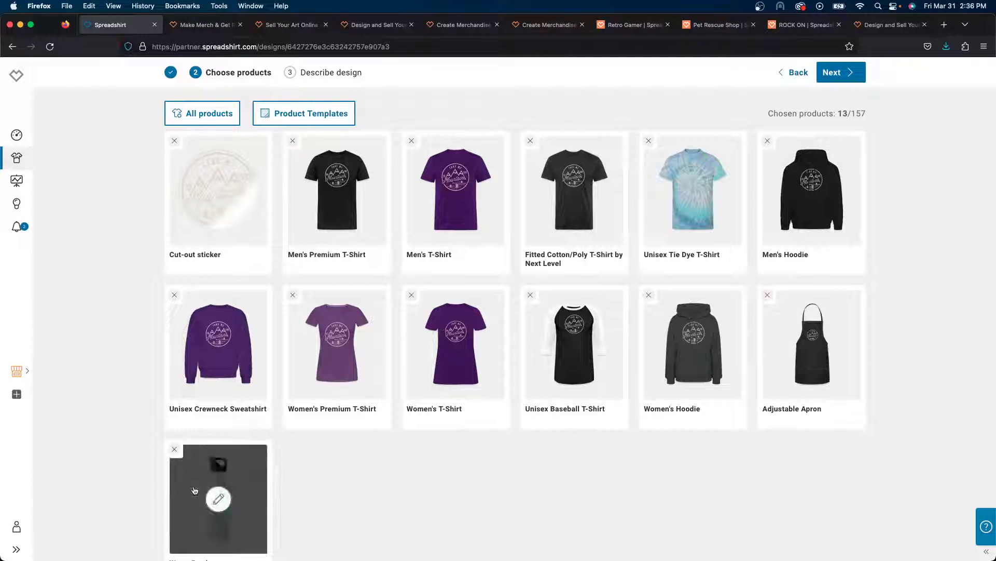
click(174, 449)
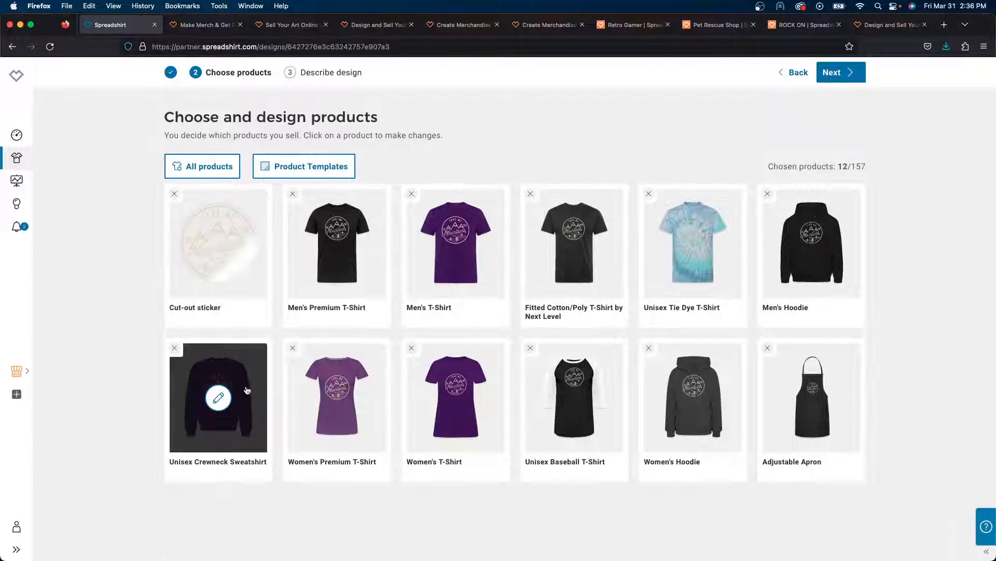
Step: Add the Unisex Heavyweight Hoodie to the chosen products from the full product catalog
click(194, 167)
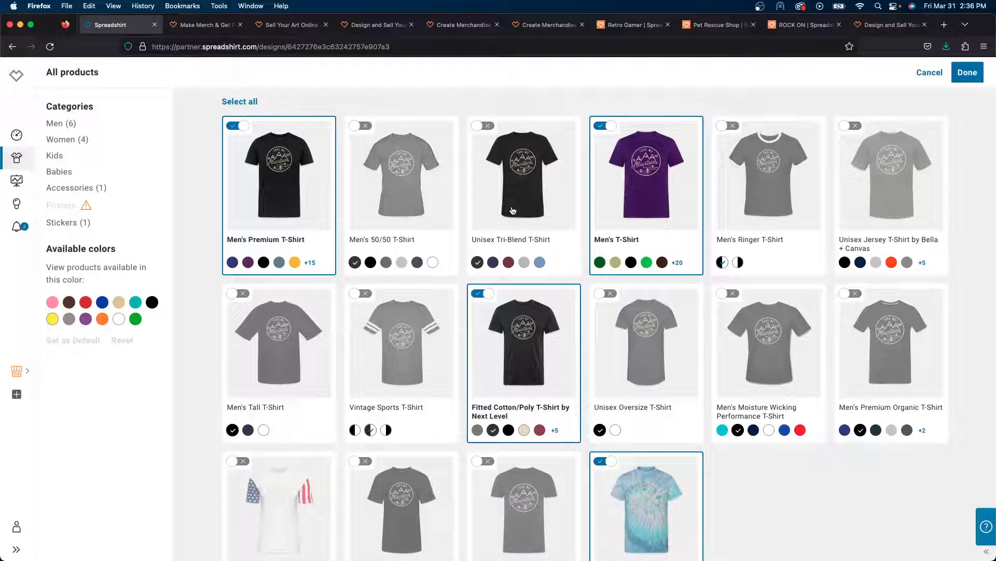
scroll(512, 210, down, 5)
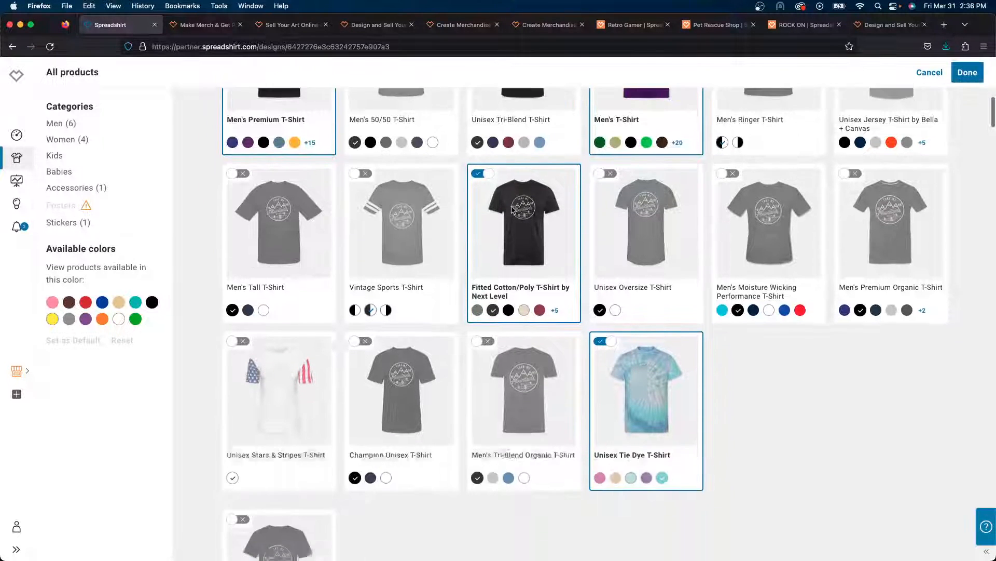
scroll(512, 209, down, 10)
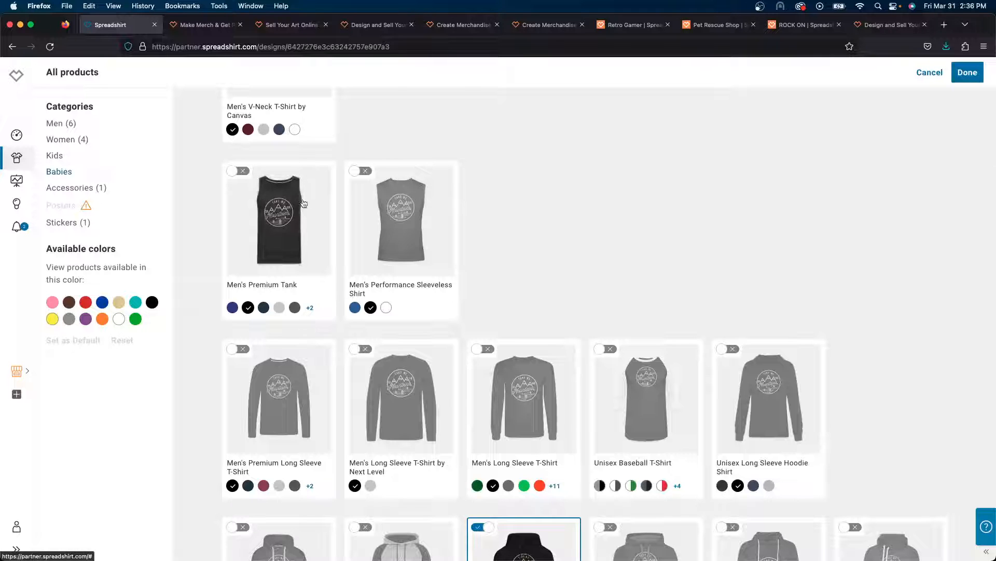
scroll(522, 254, down, 4)
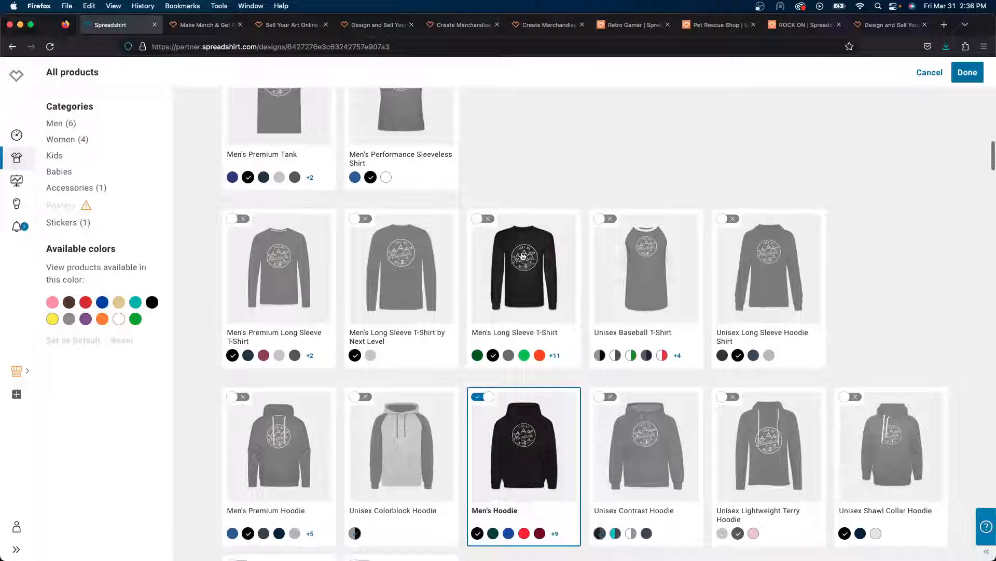
scroll(523, 256, down, 4)
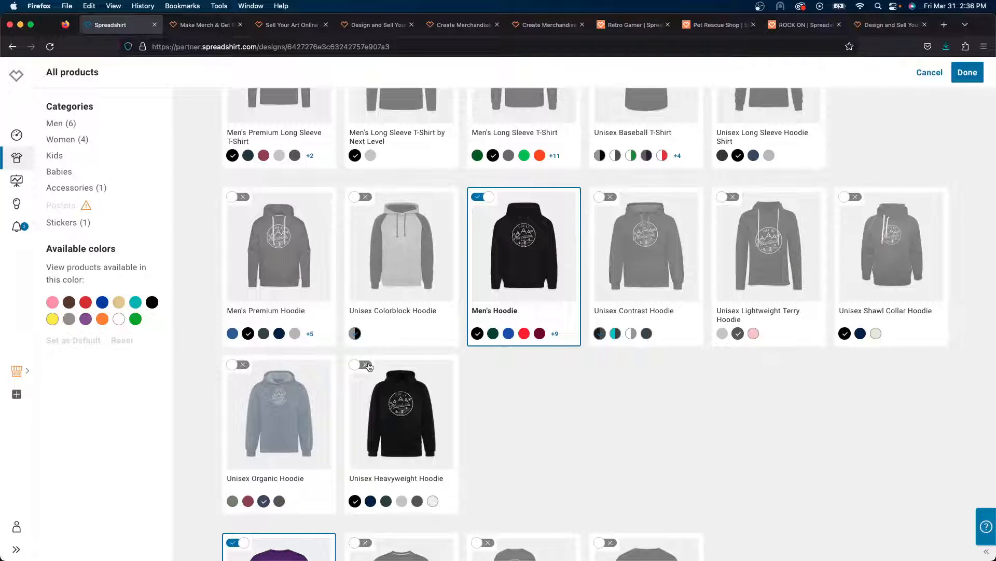
scroll(369, 367, down, 2)
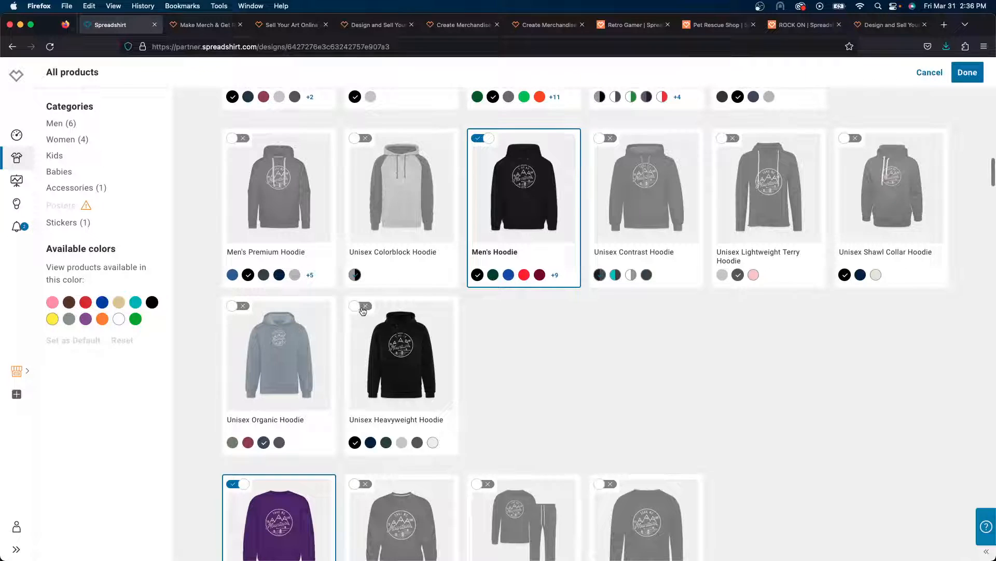
click(365, 307)
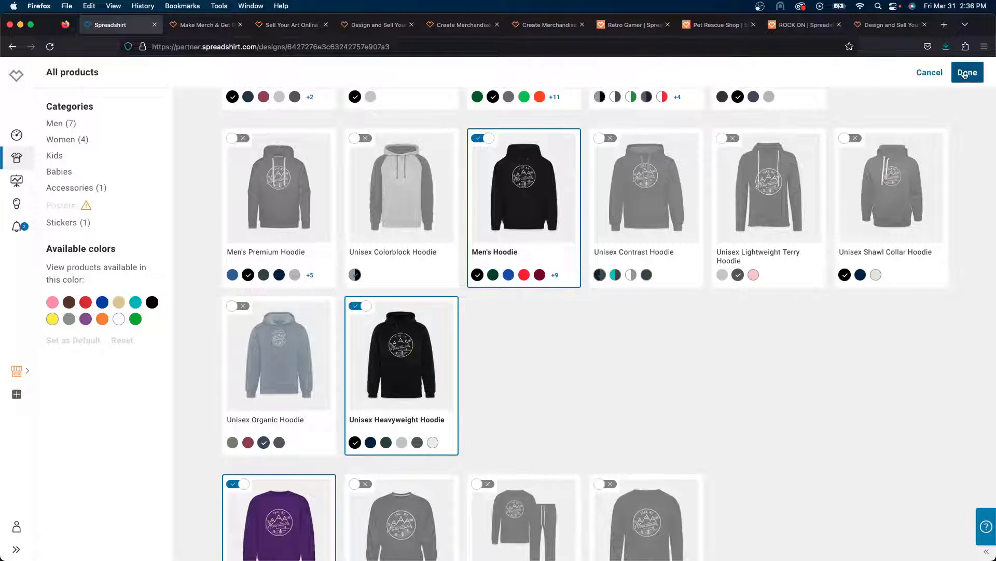
click(967, 72)
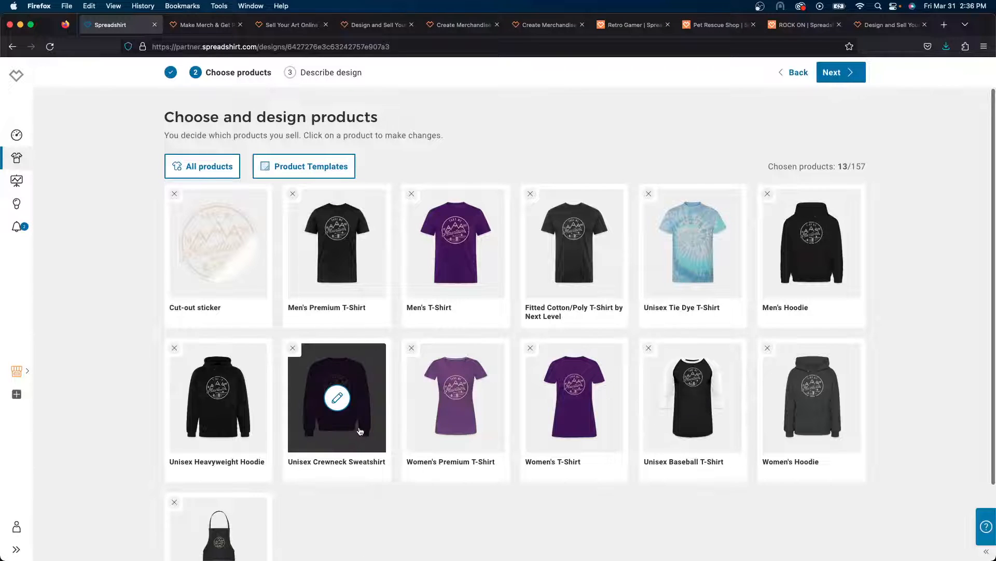
Step: View the Women's Premium T-Shirt's color options, and set the Unisex Crewneck Sweatshirt's default display color to navy
click(443, 425)
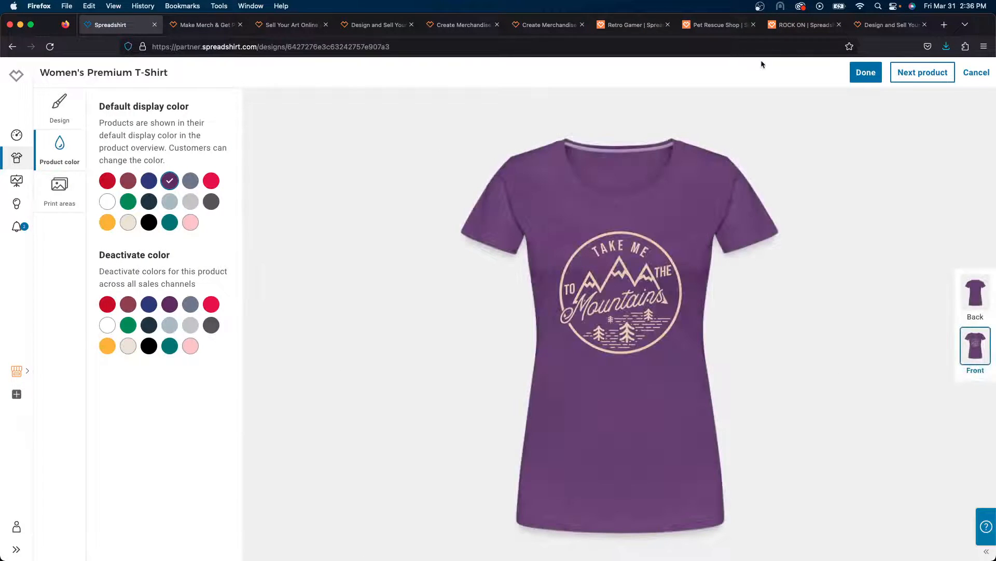
click(864, 72)
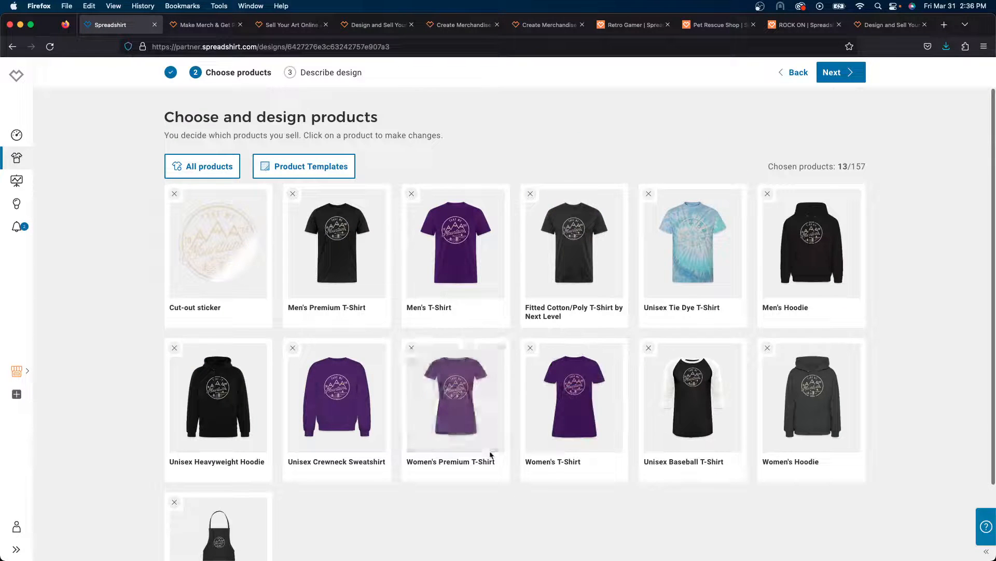
click(362, 367)
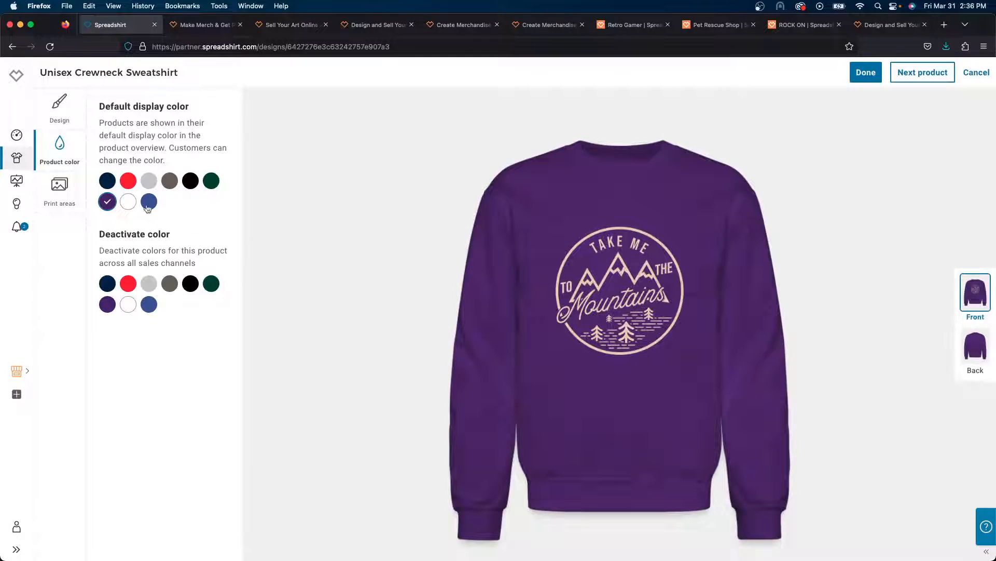
click(108, 181)
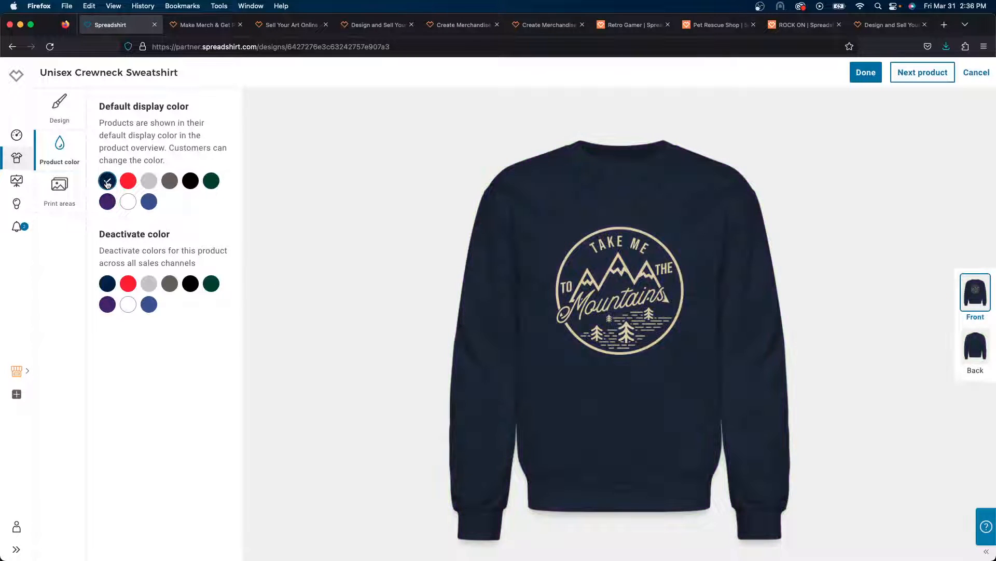
Step: Move the design higher on the Unisex Crewneck Sweatshirt, shrink it slightly, and finish editing the sweatshirt
drag(608, 289, 607, 275)
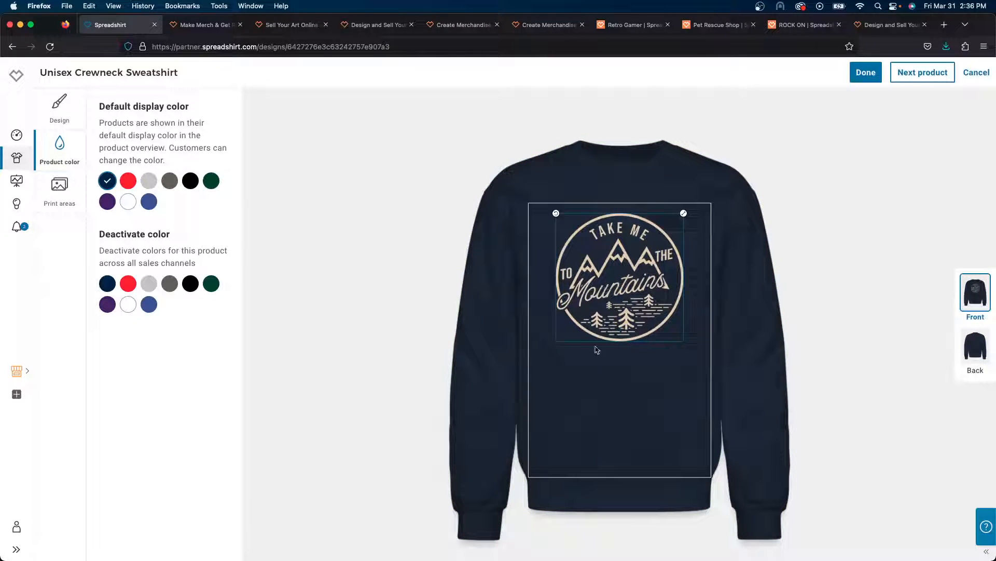
click(600, 359)
click(631, 319)
drag(685, 216, 678, 229)
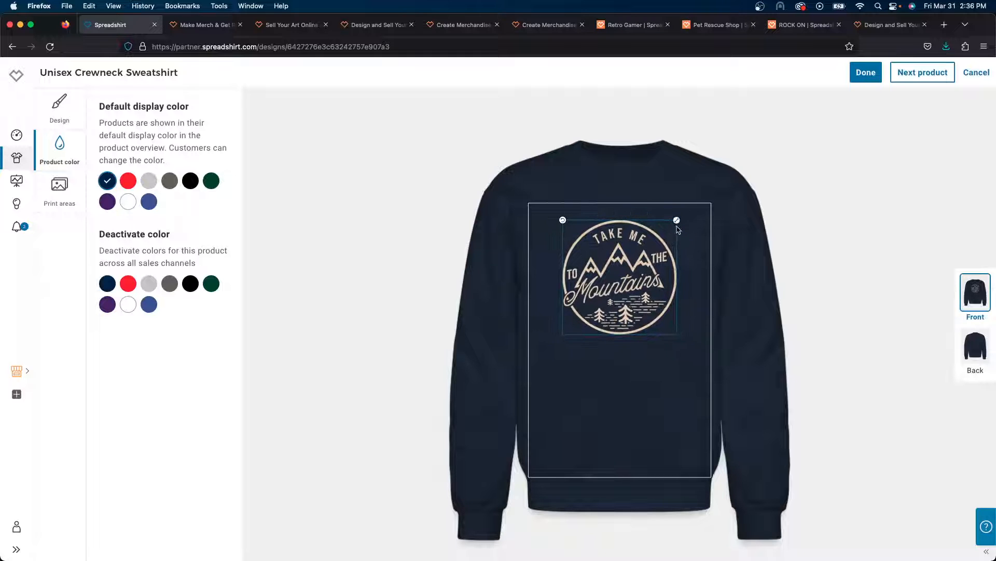
click(592, 384)
click(866, 72)
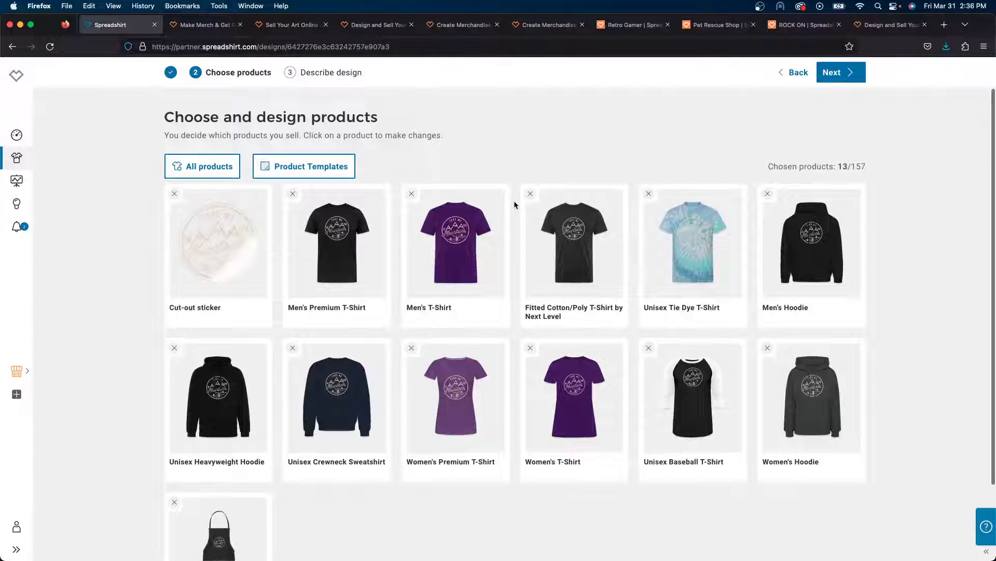
Step: Proceed to the design description and capitalize the design name as "Take Me To The Mountains"
click(859, 72)
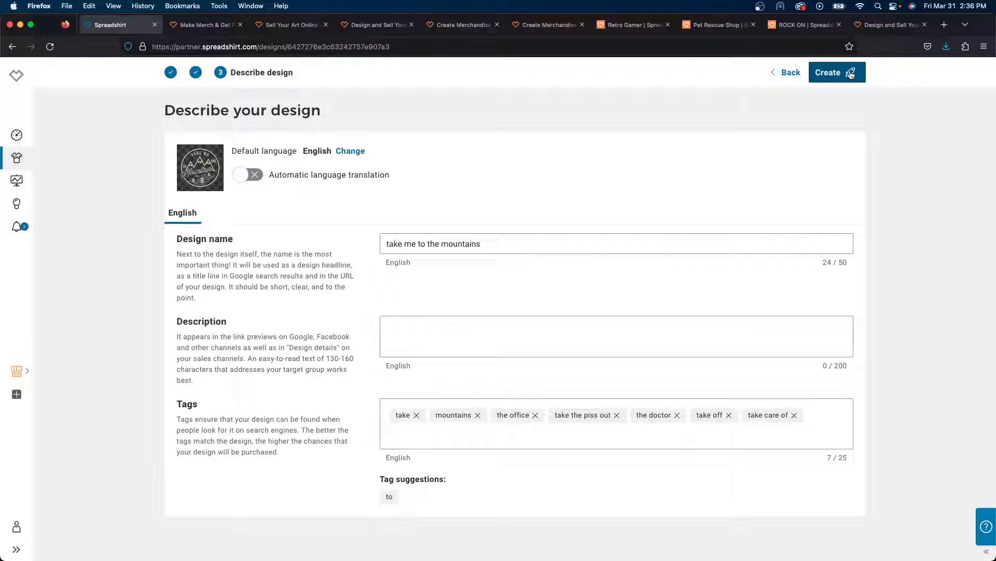
click(492, 247)
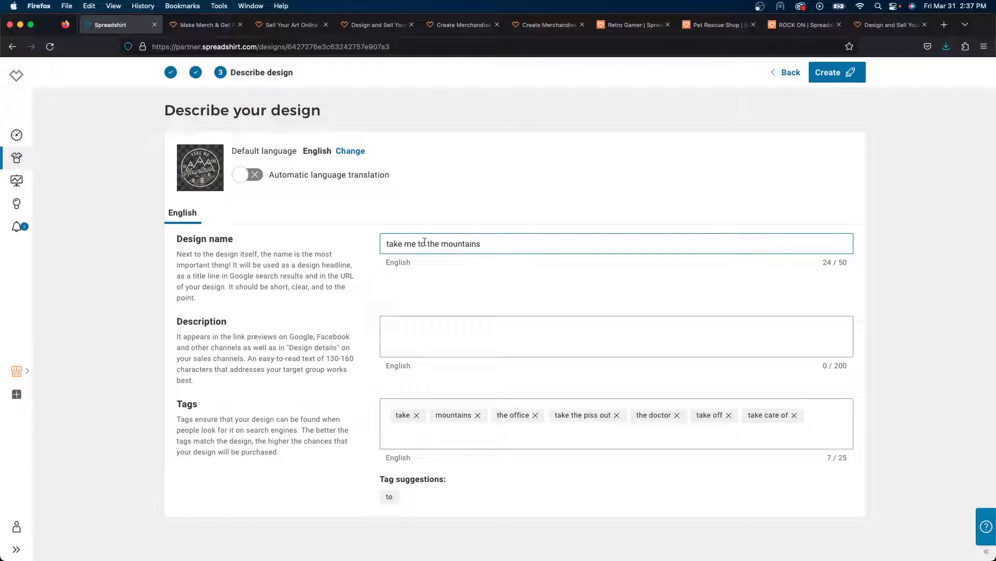
text(T)
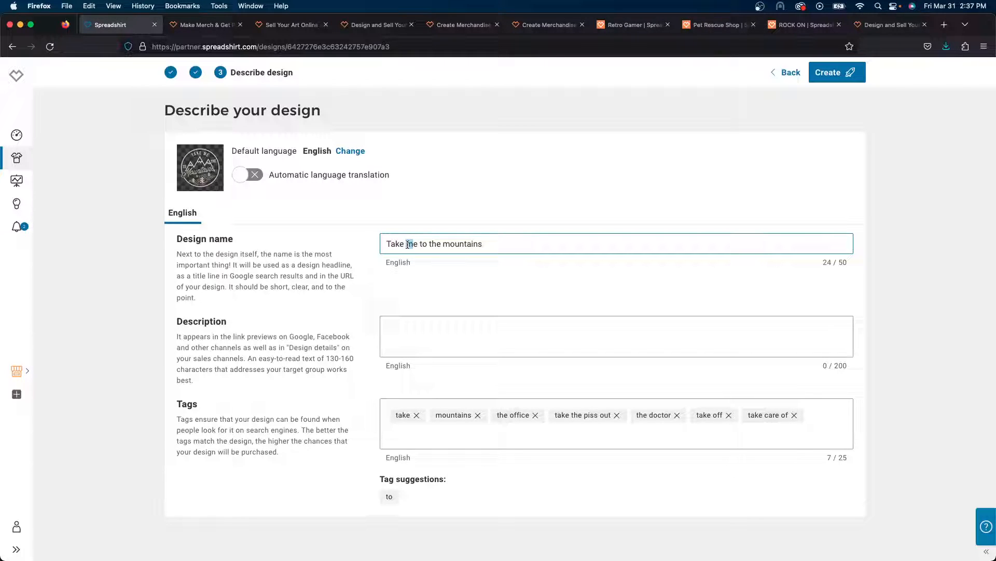
text(a)
key(BackSpace)
text(M)
key(BackSpace)
text(T)
key(BackSpace)
text(T)
key(BackSpace)
text(M)
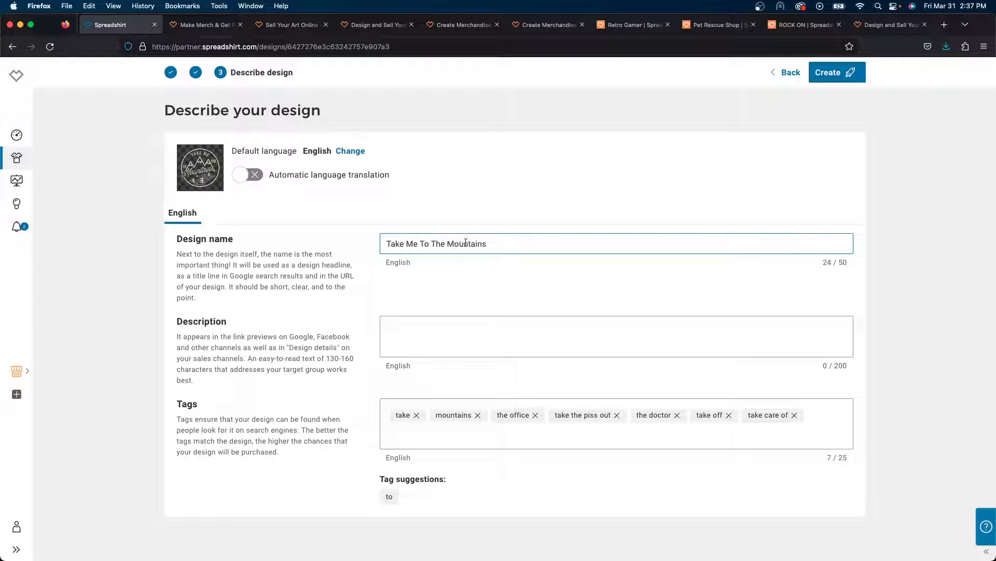
Step: Copy the design name into the description and extend it to "Take Me To The Mountains Design"
triple_click(456, 245)
key(super+c)
click(431, 320)
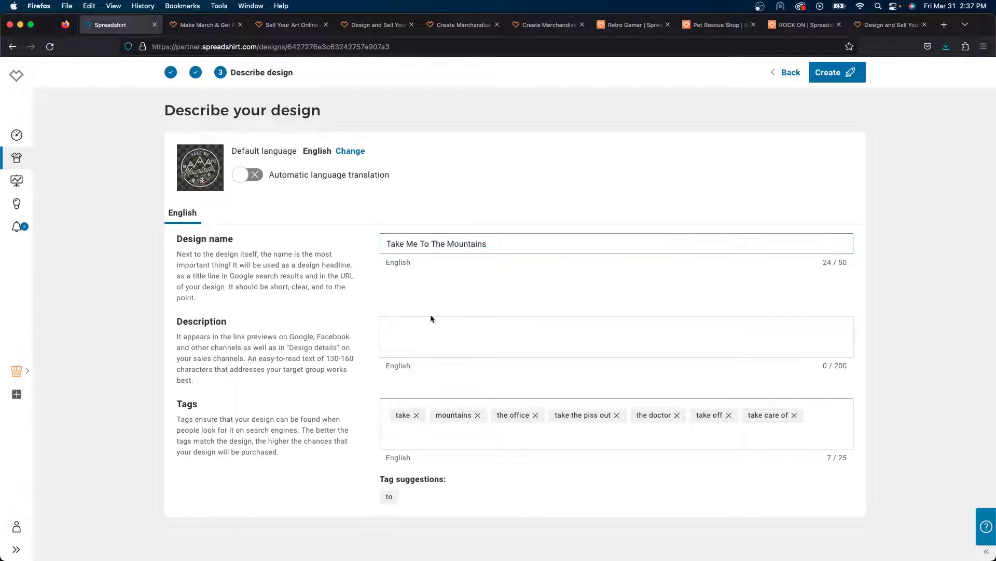
key(super+v)
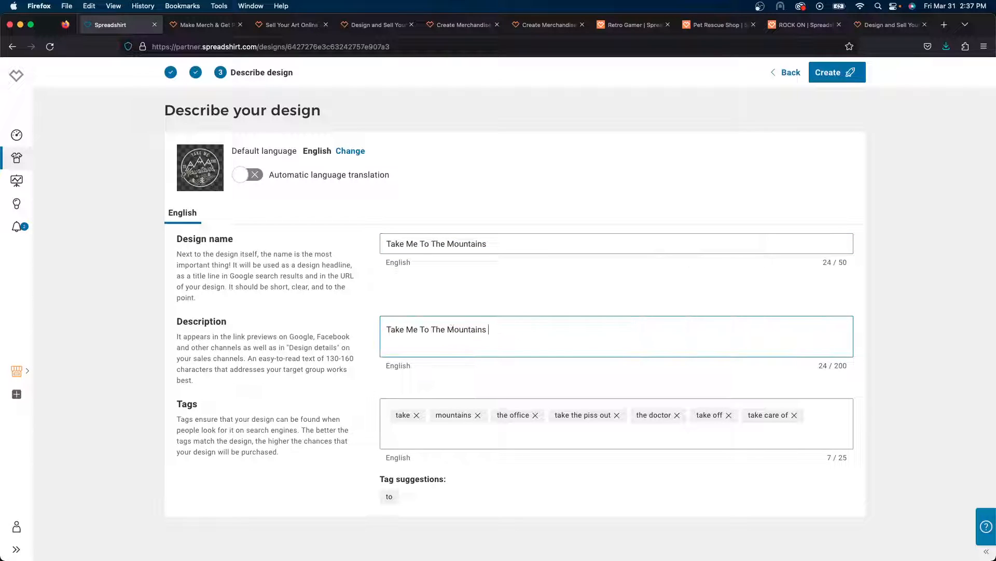
text(Design)
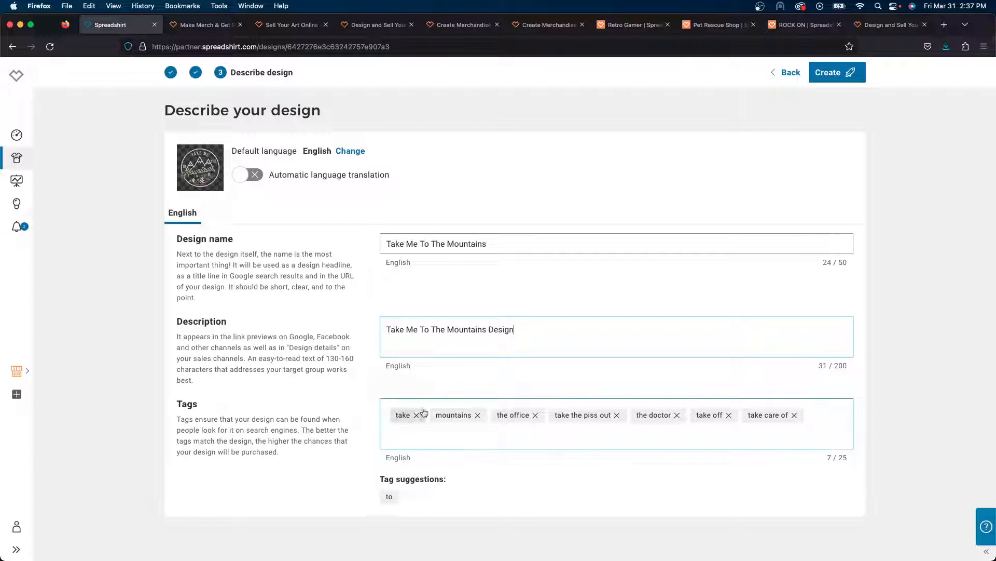
Step: Remove the tags the office, take the piss out, the doctor, take off and take care of from the design
click(535, 415)
click(560, 415)
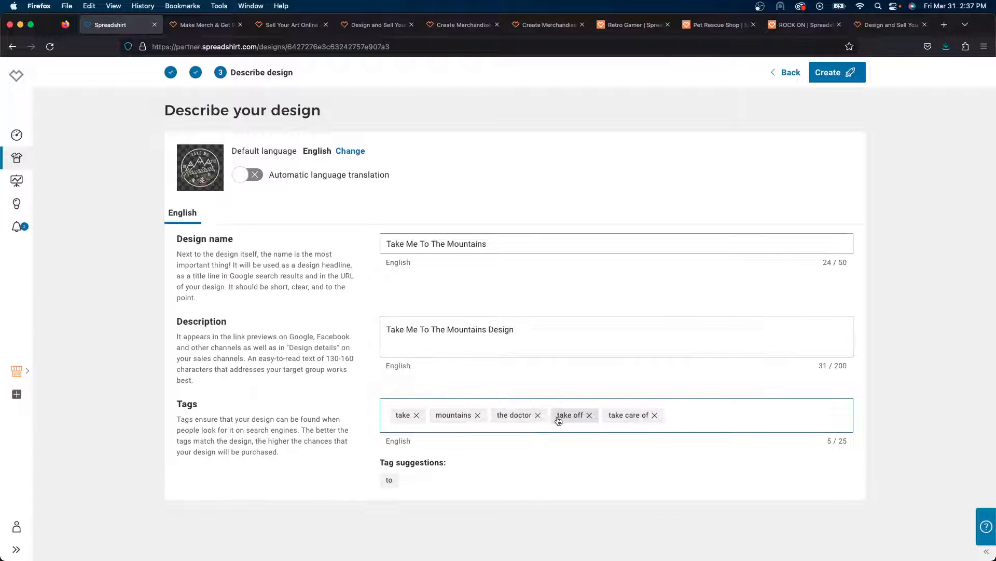
click(537, 415)
click(530, 415)
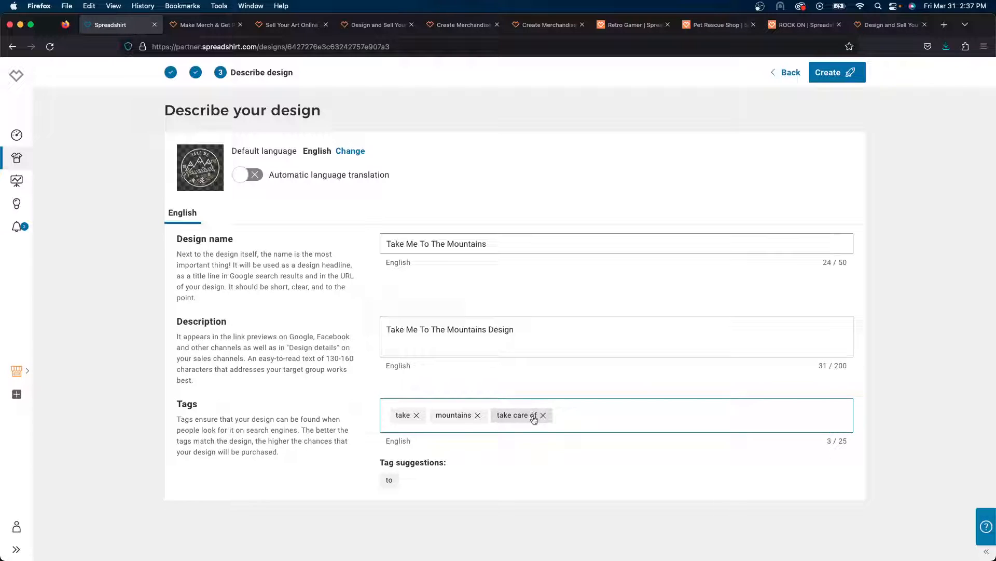
click(543, 415)
Step: Add the tag "outdoors" to the mountain design and create its products
text(outdoors)
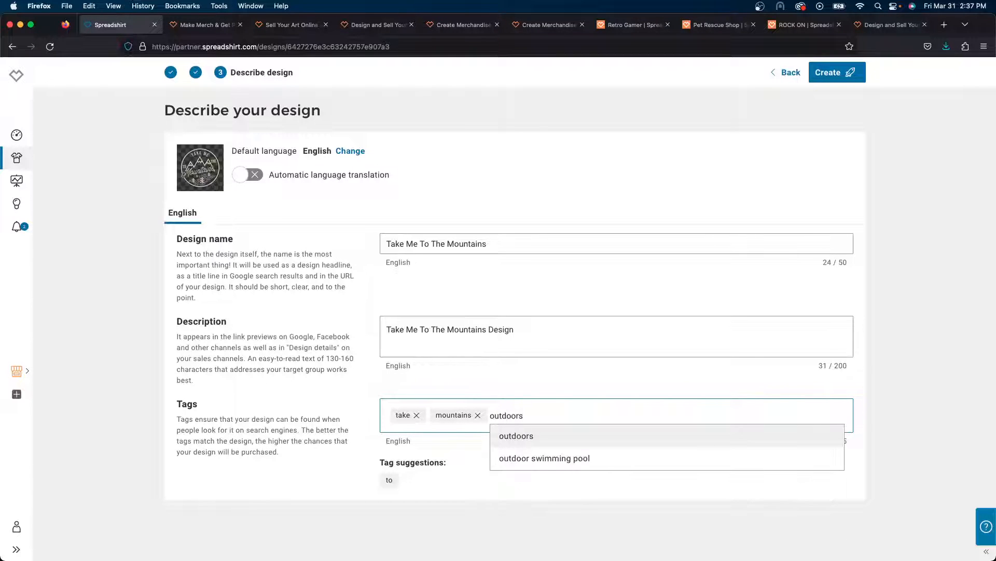
key(Return)
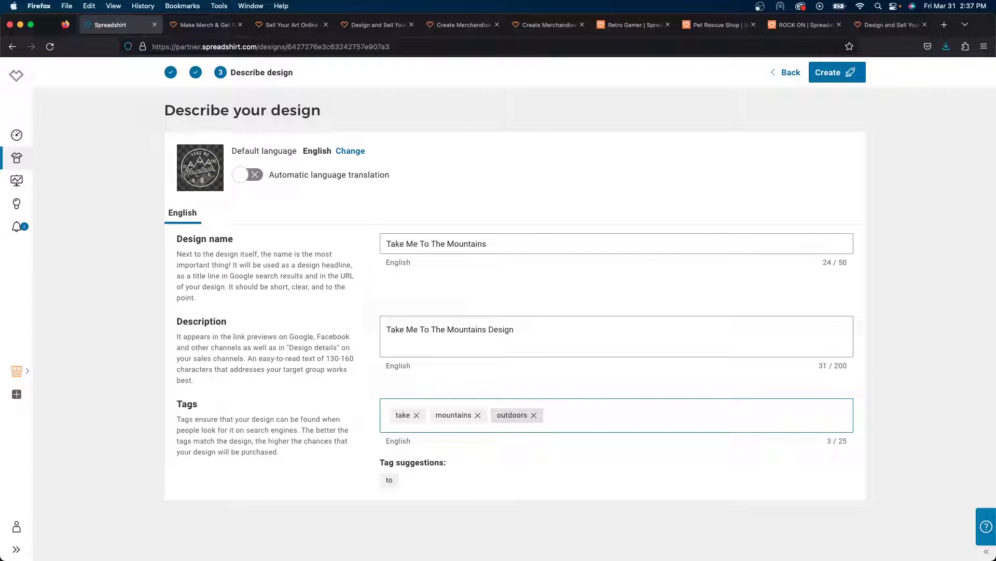
click(833, 79)
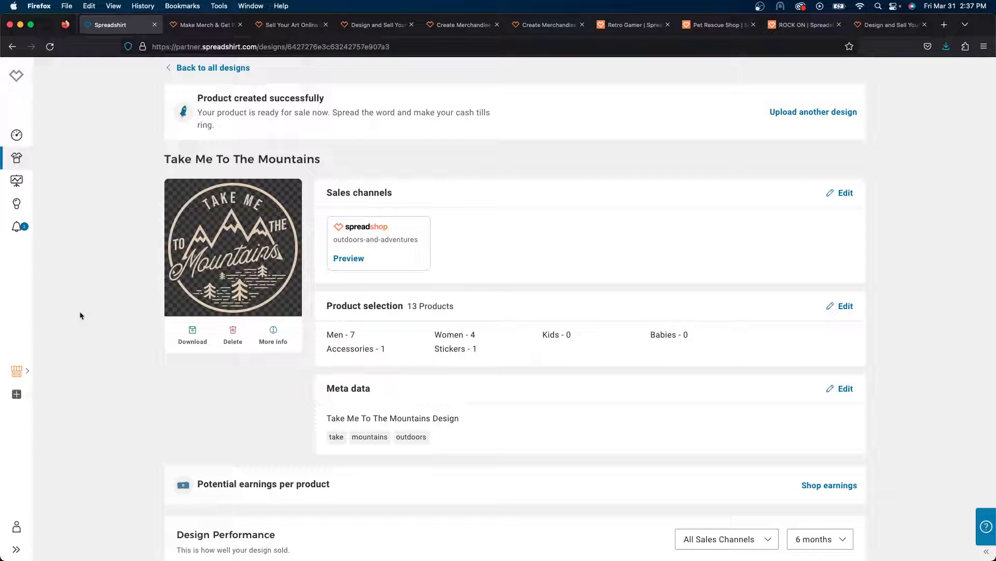
Step: Open the settings of the outdoors-and-adventures shop and look through its whole start page preview
click(18, 372)
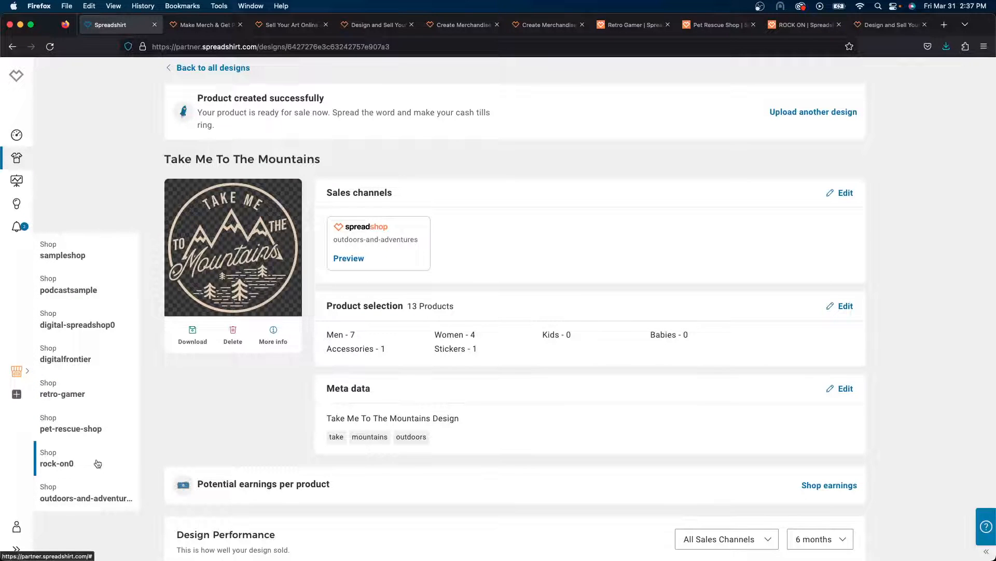
click(81, 500)
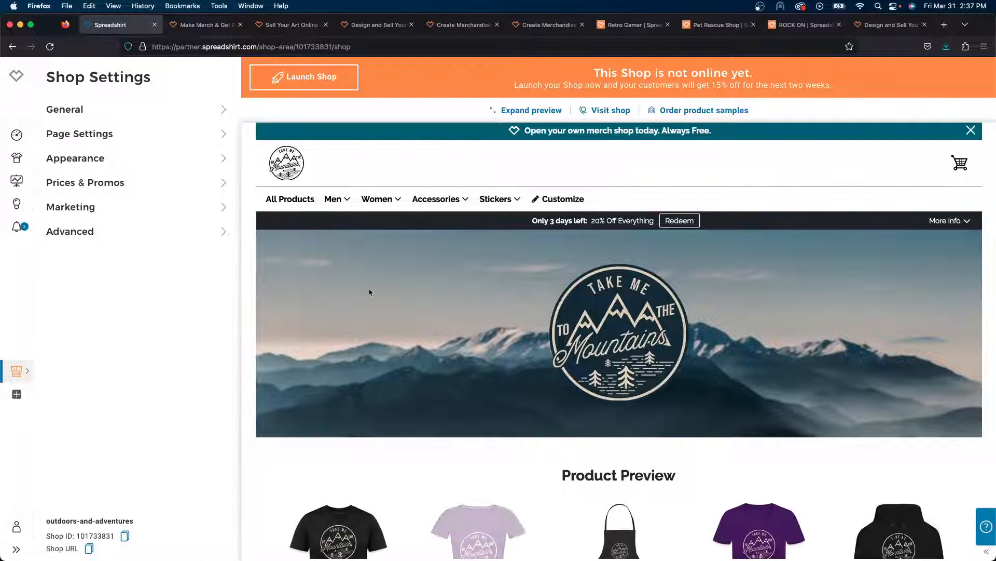
scroll(485, 297, down, 6)
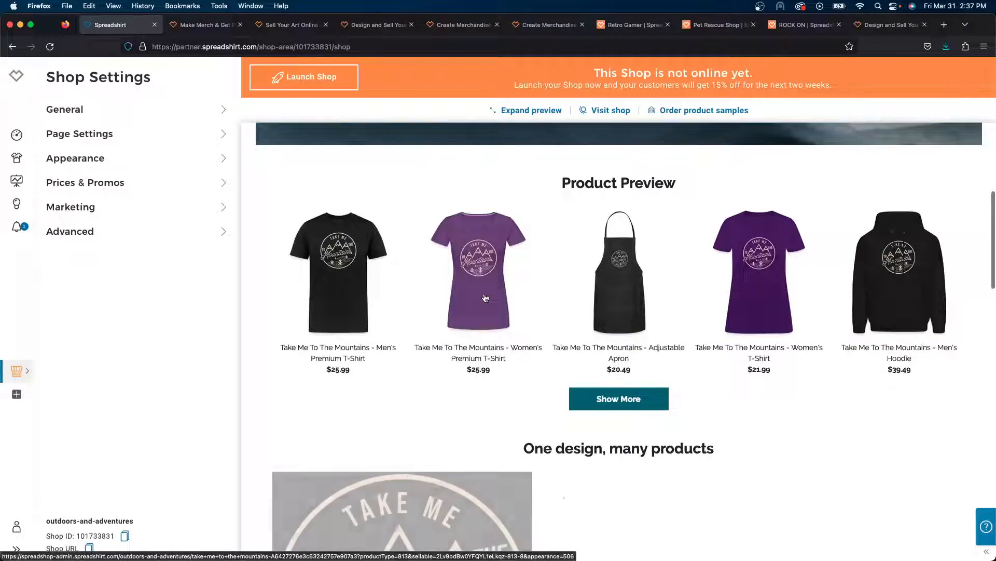
scroll(485, 297, down, 4)
scroll(485, 296, down, 10)
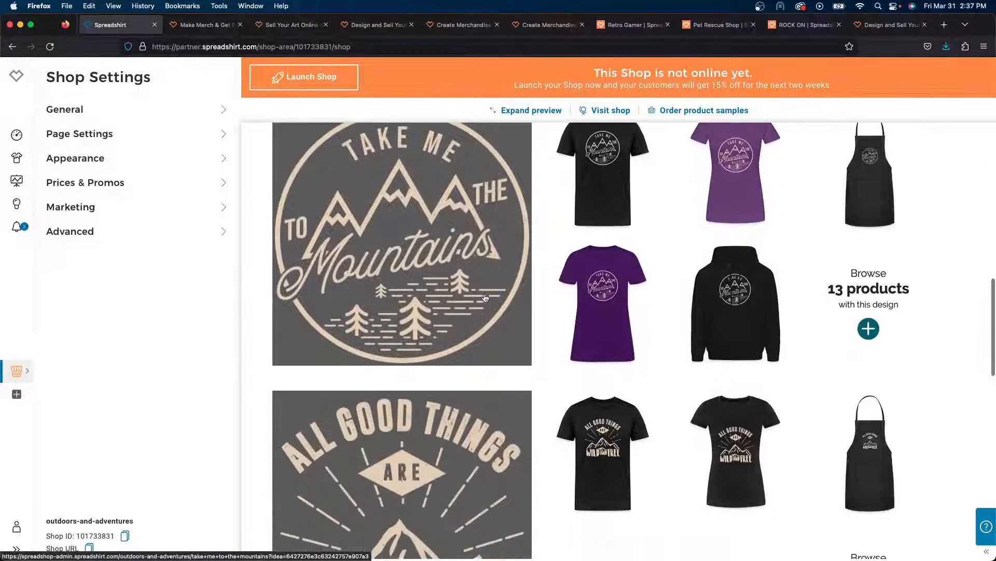
scroll(486, 297, down, 3)
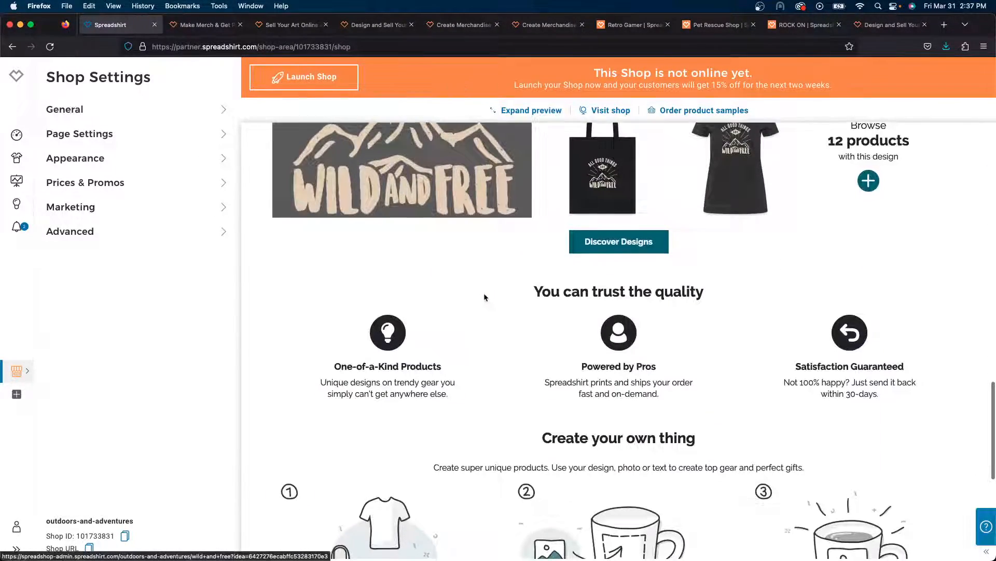
scroll(486, 296, down, 6)
scroll(485, 297, up, 2)
scroll(484, 297, up, 20)
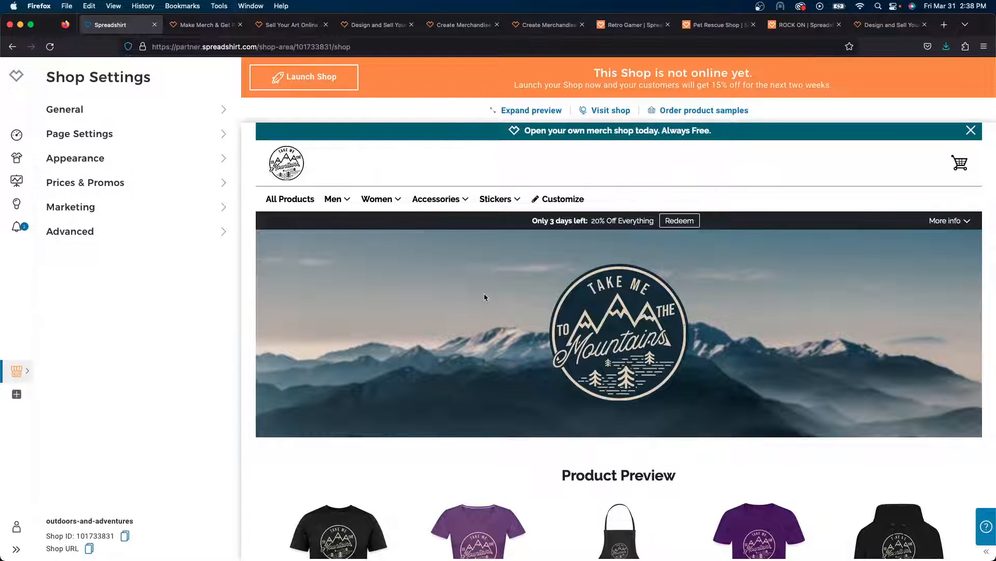
Step: In the start page settings, move the Designs & Products element directly above Product Preview
click(102, 135)
click(107, 129)
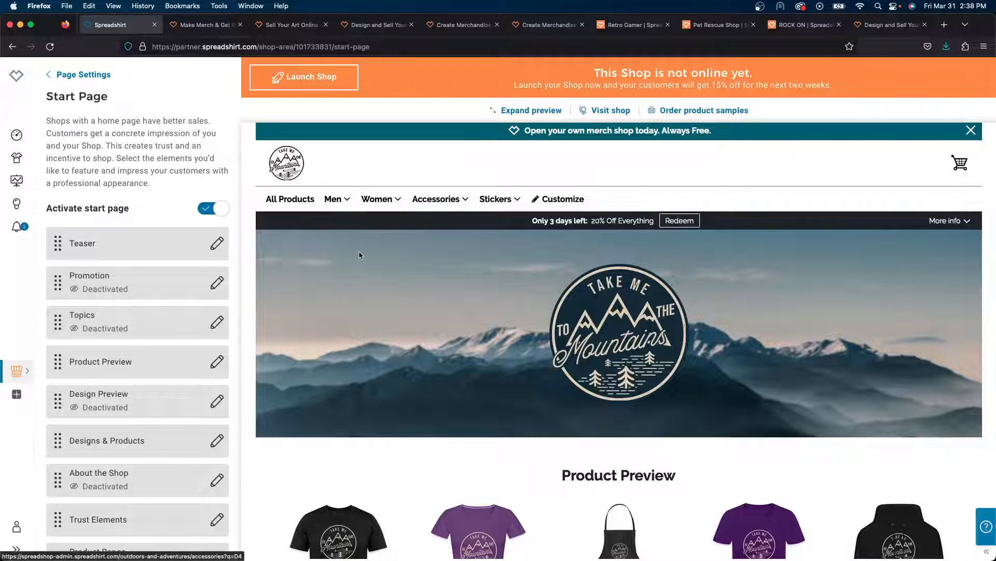
scroll(603, 290, down, 1)
scroll(603, 290, down, 5)
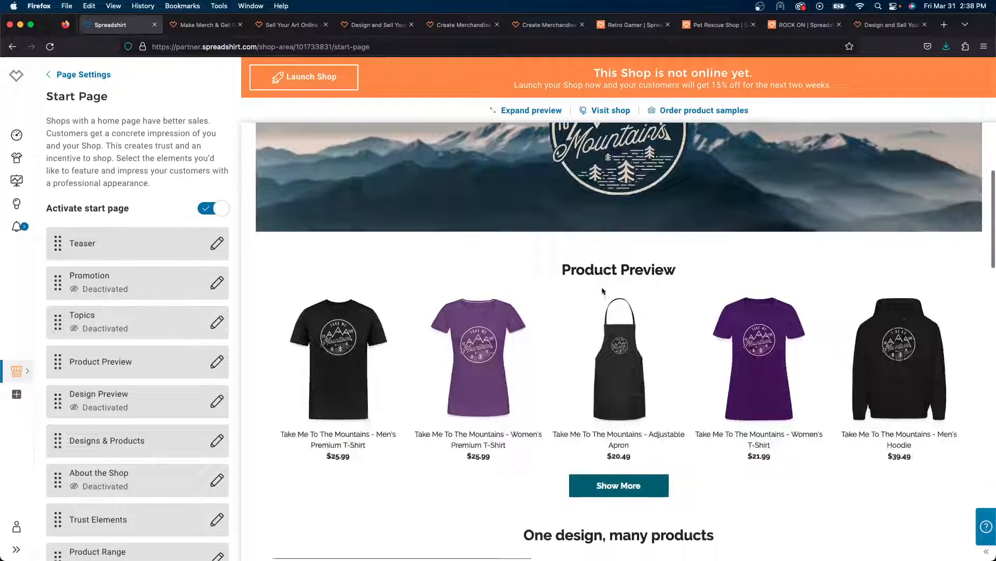
scroll(604, 290, up, 4)
scroll(500, 338, down, 8)
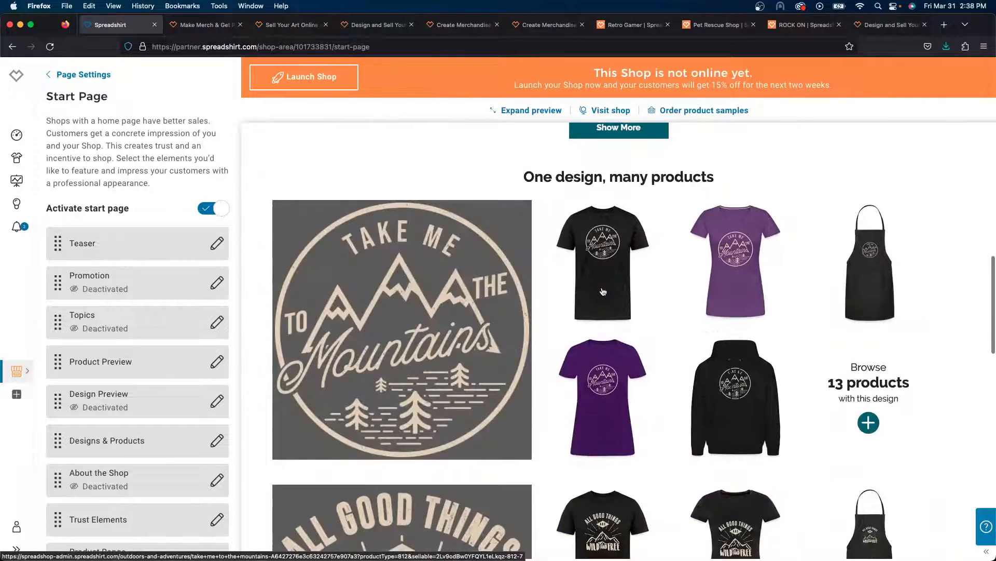
scroll(441, 415, up, 6)
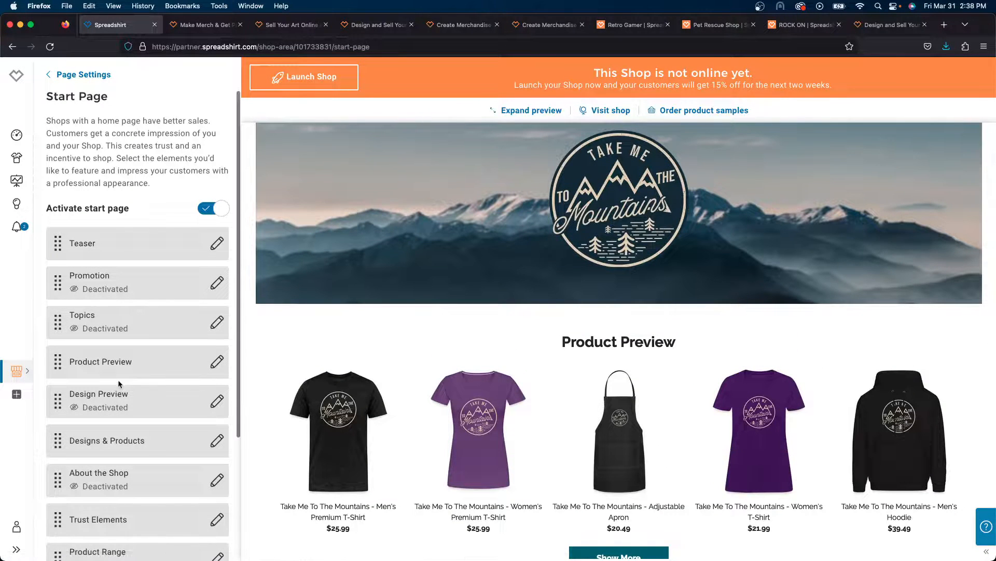
scroll(117, 379, down, 2)
scroll(118, 384, down, 4)
scroll(118, 384, up, 2)
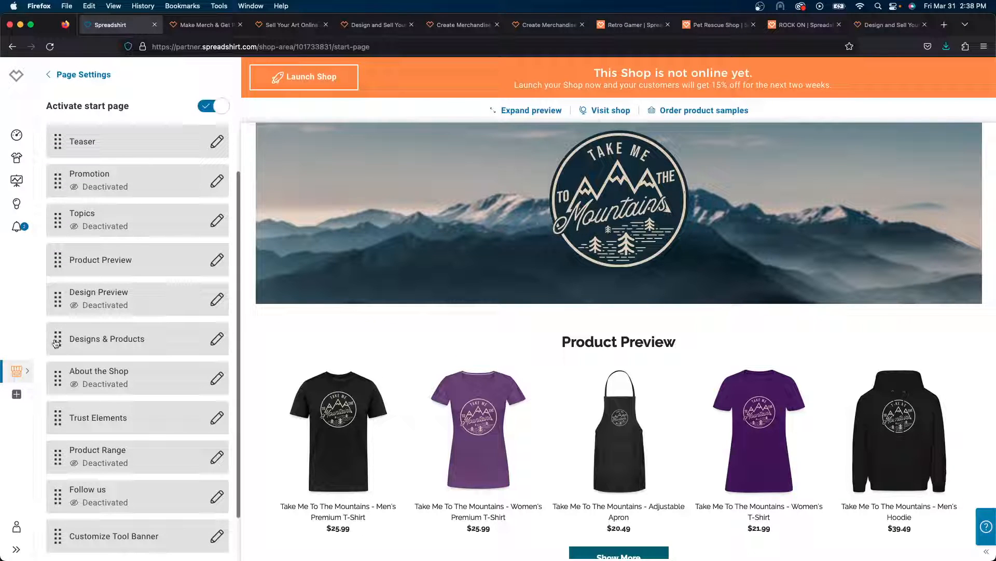
drag(56, 343, 48, 240)
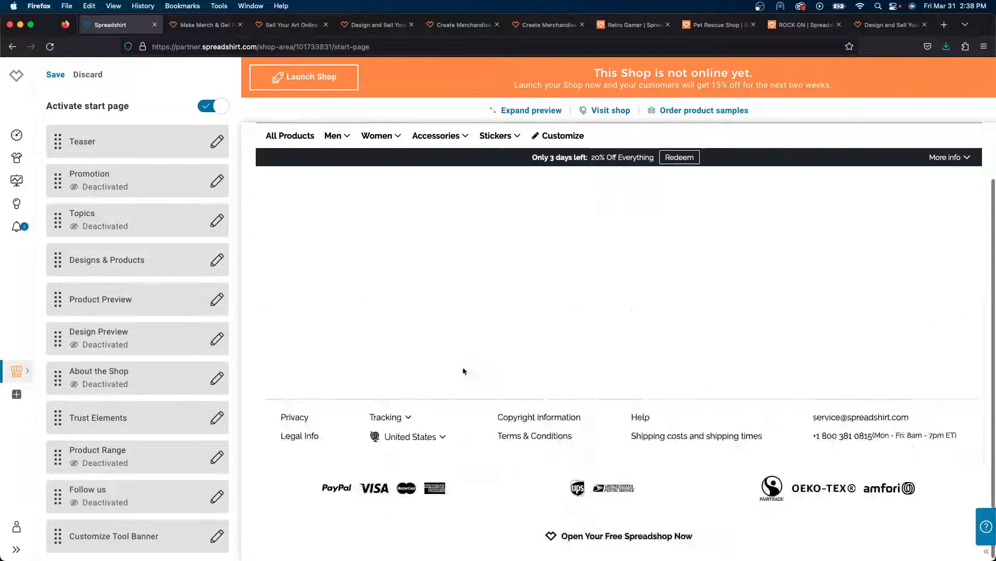
Step: Check the rearranged start page preview down to the customization section and save the new element order
scroll(467, 353, down, 5)
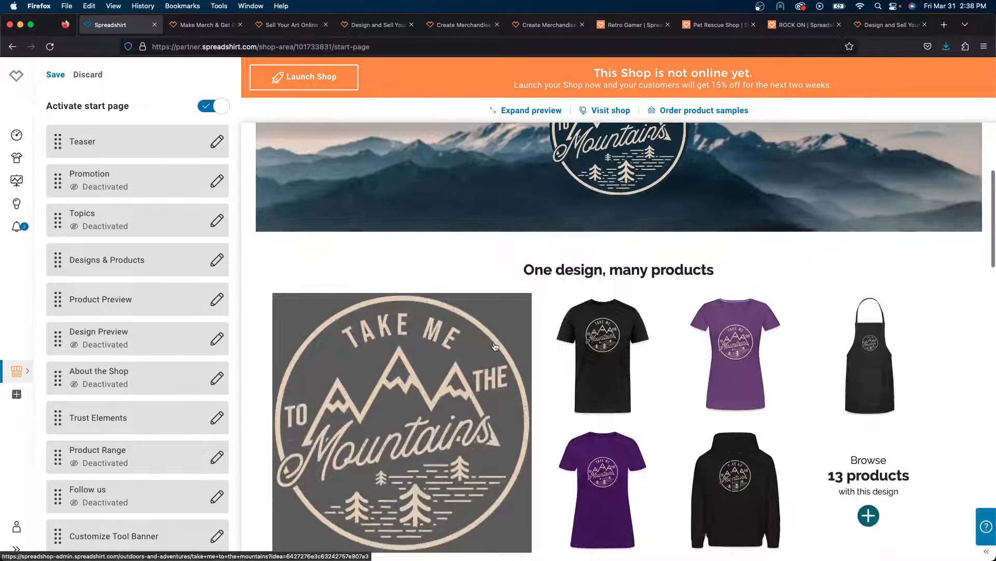
scroll(495, 346, down, 4)
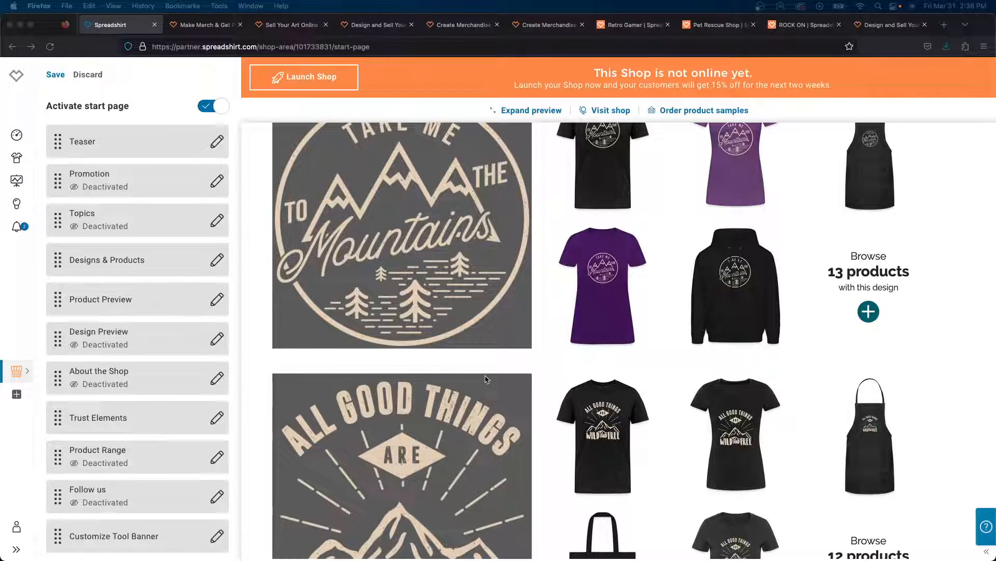
scroll(513, 374, down, 10)
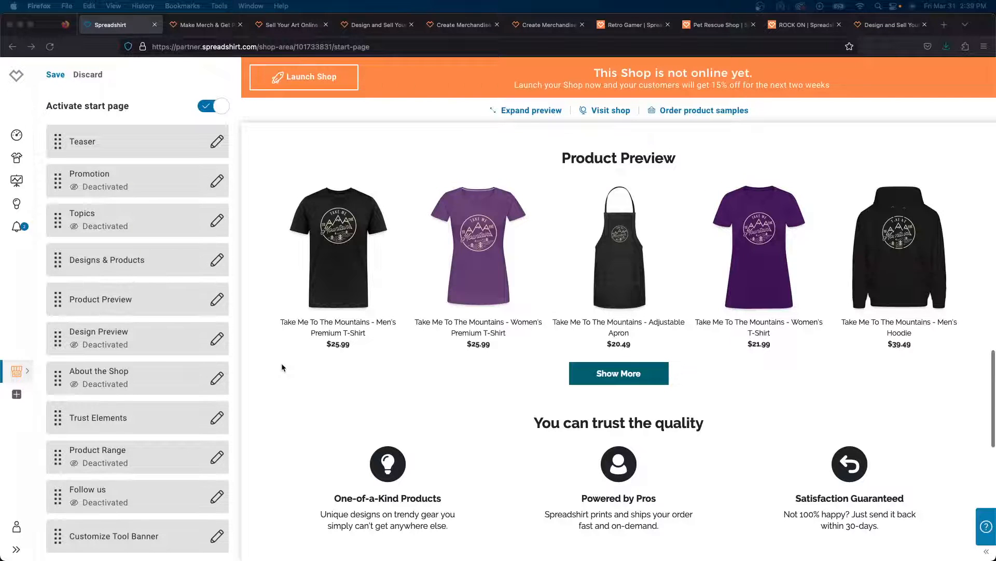
scroll(282, 367, up, 15)
scroll(282, 367, down, 15)
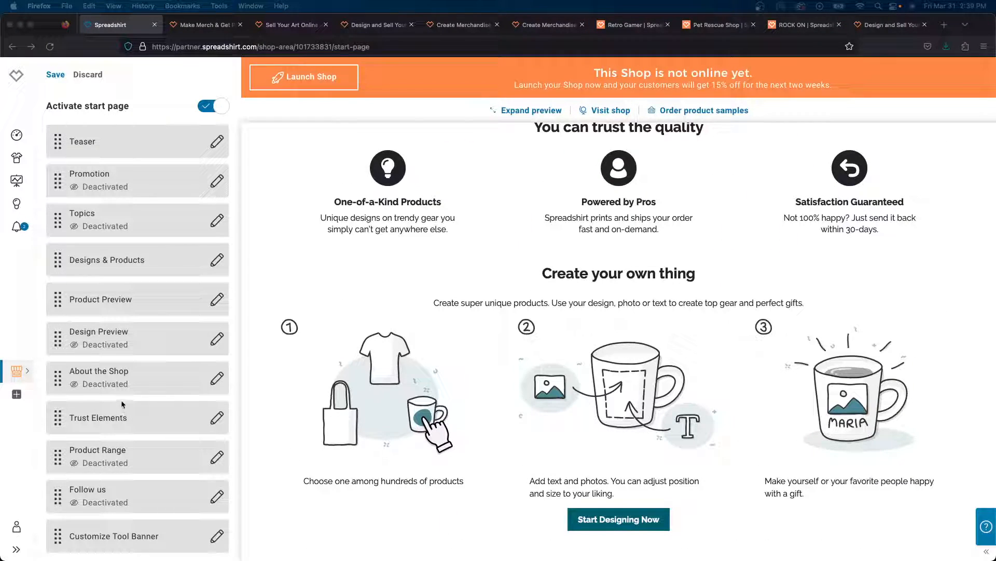
scroll(127, 398, down, 2)
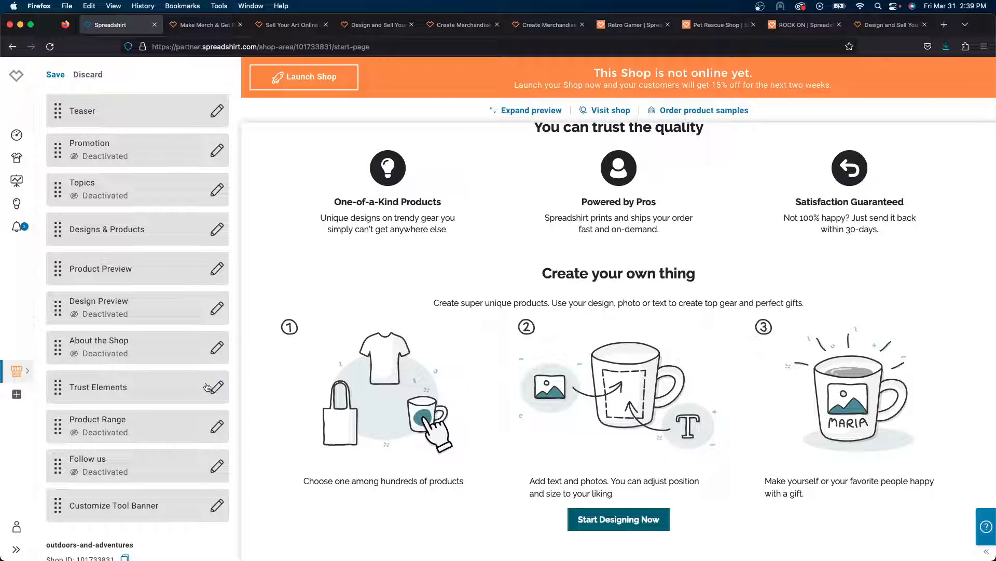
click(55, 78)
Step: Deactivate the Trust Elements section, save it and return to the start page settings
click(213, 385)
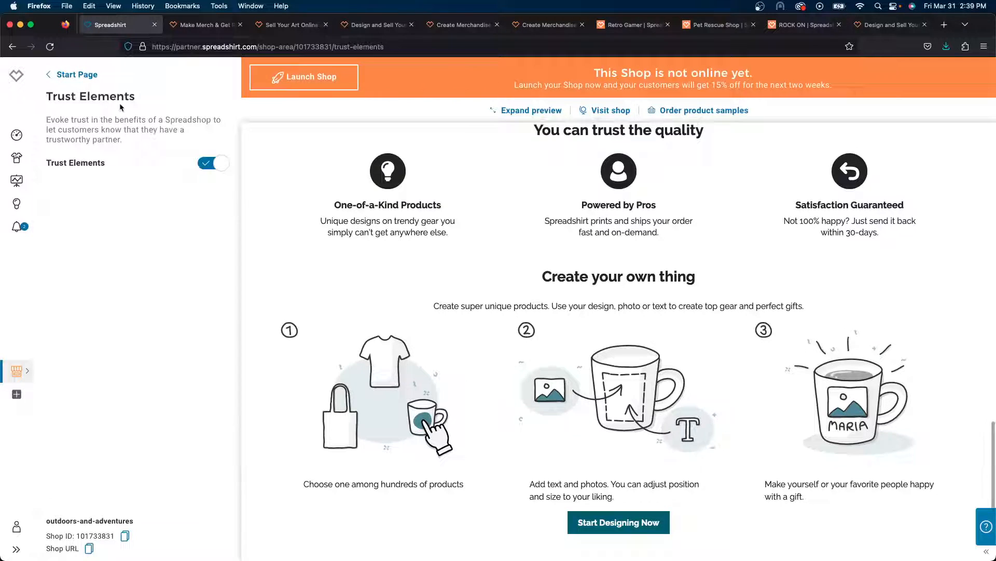
click(218, 162)
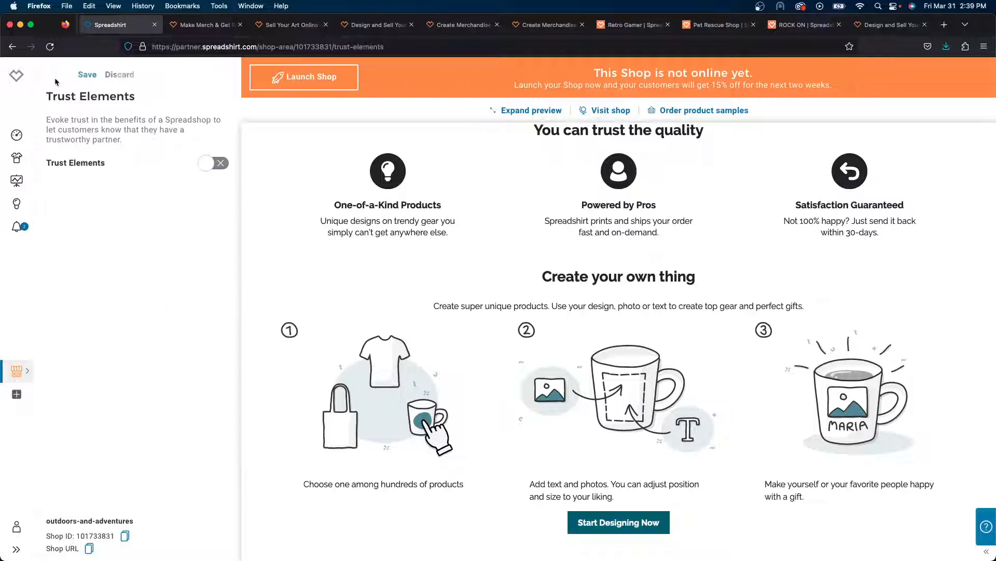
click(61, 74)
click(56, 74)
Step: Deactivate the Customize Tool Banner, save the change and return to the start page settings
scroll(172, 472, down, 5)
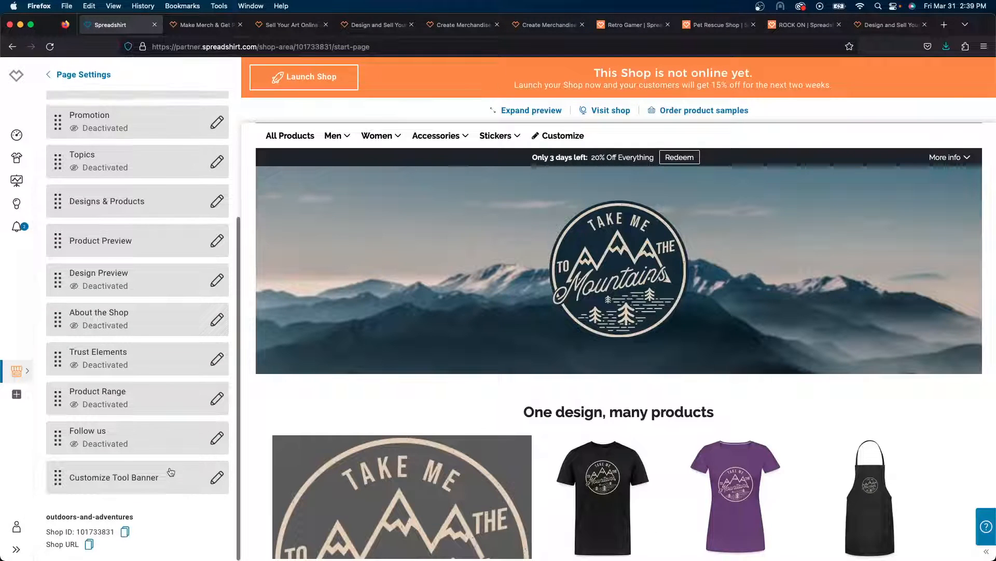
click(217, 481)
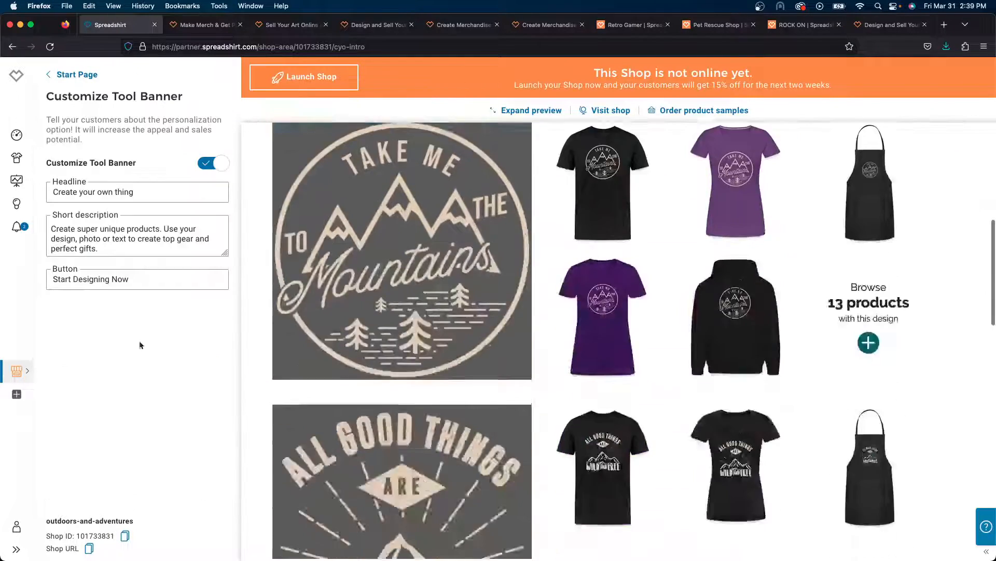
click(207, 164)
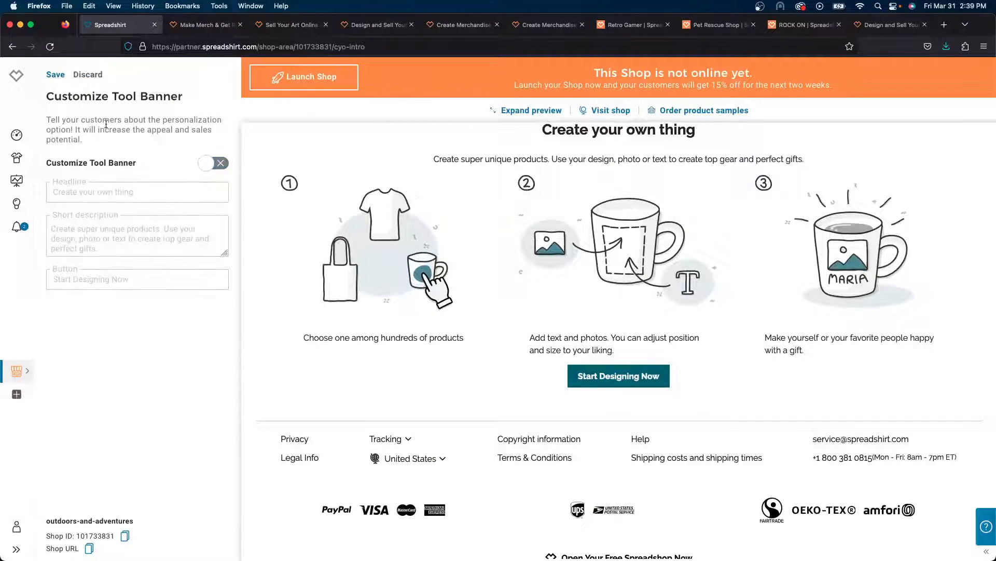
click(57, 75)
click(65, 74)
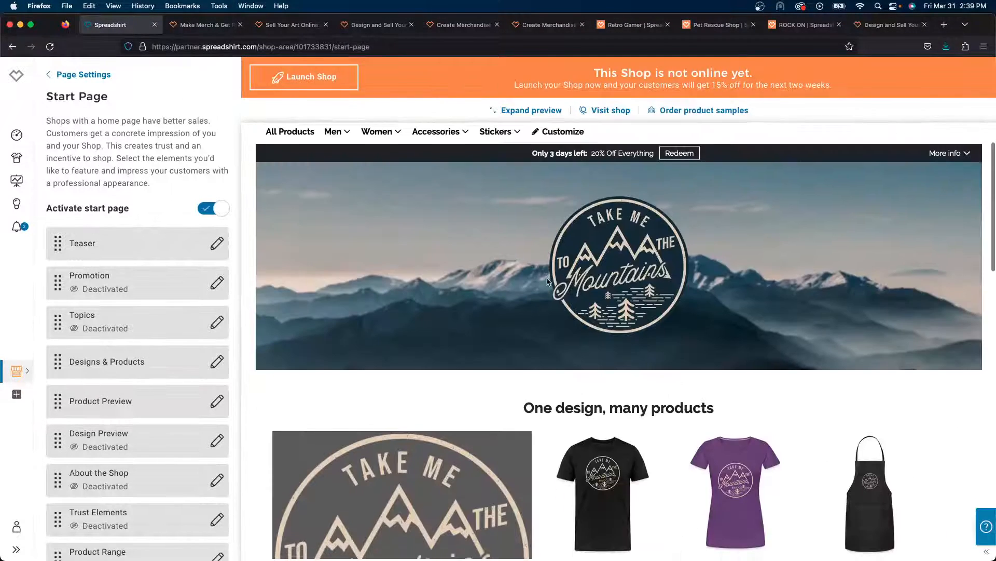
Step: Examine the simplified start page preview, including the teaser, the design sections and the product preview
scroll(547, 280, down, 10)
scroll(547, 282, up, 10)
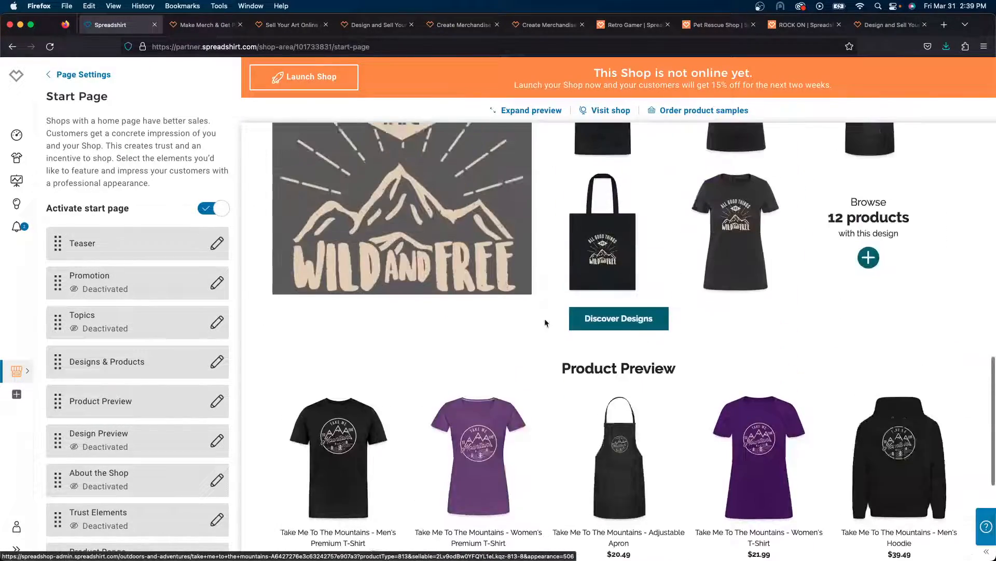
scroll(546, 323, up, 3)
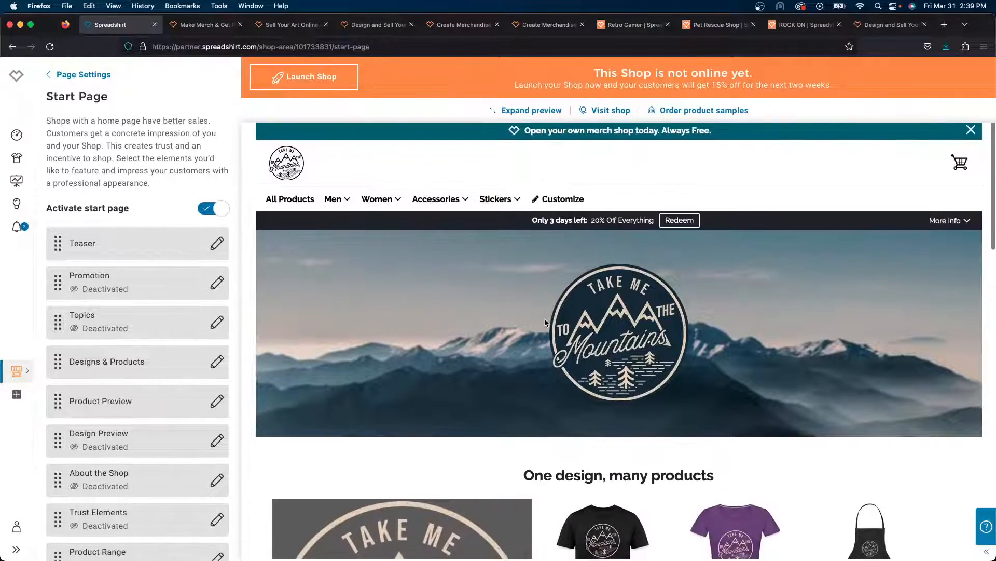
scroll(546, 323, down, 5)
scroll(545, 321, down, 1)
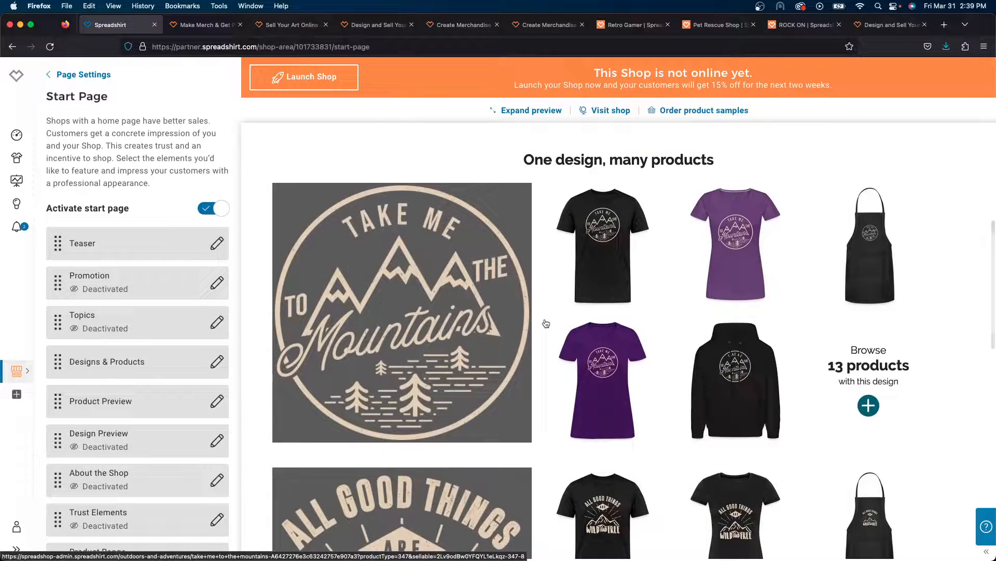
scroll(520, 323, down, 5)
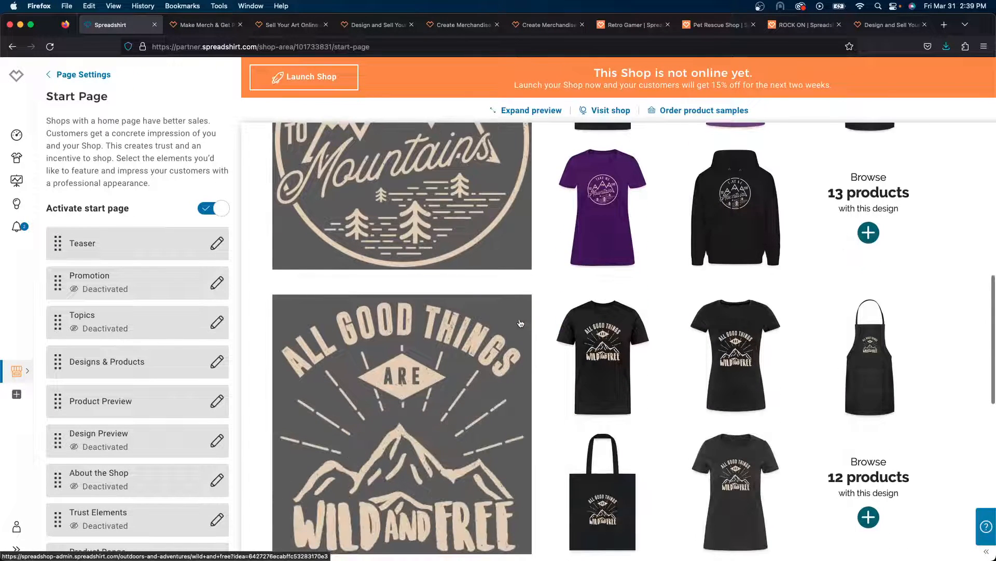
scroll(520, 324, down, 3)
scroll(521, 323, up, 12)
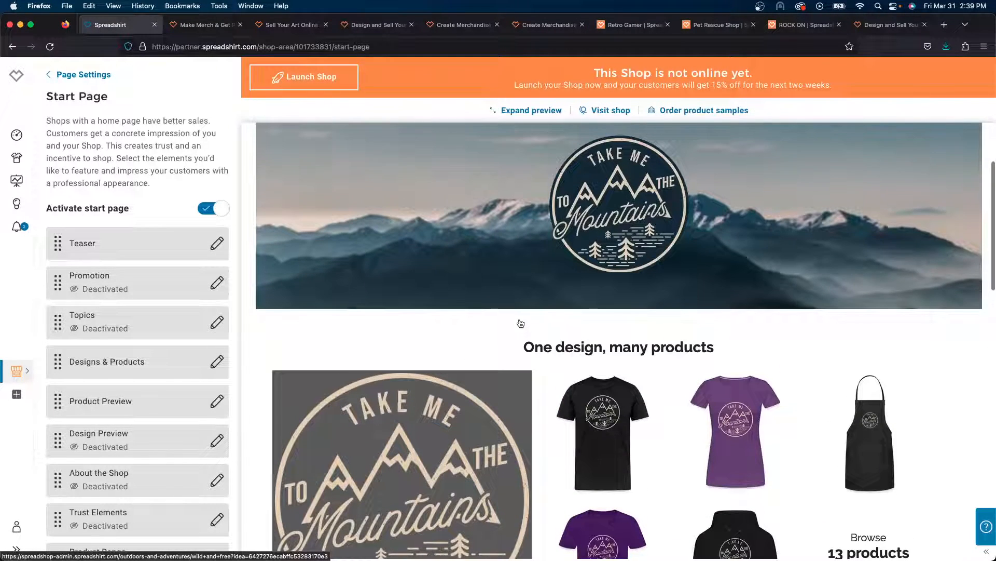
scroll(492, 393, down, 7)
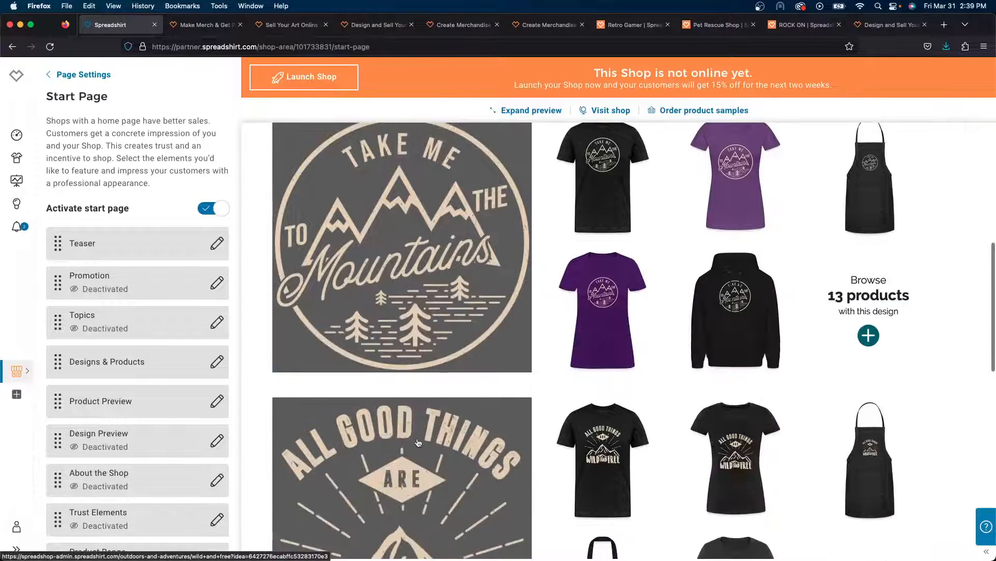
scroll(419, 443, down, 6)
scroll(431, 407, up, 7)
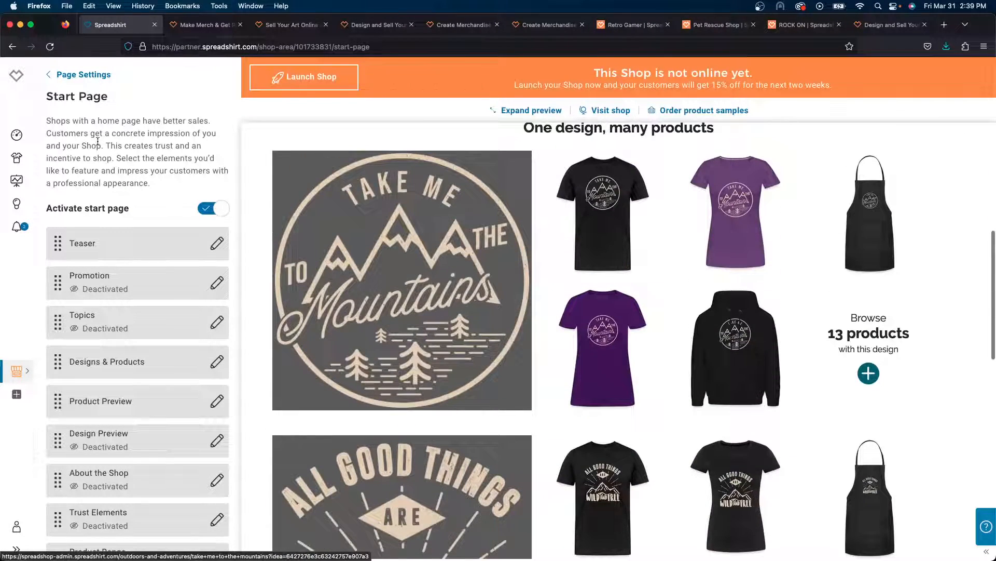
Step: In the product list page settings, sort the Wild and Free design before Take Me To The Mountains and save
click(65, 78)
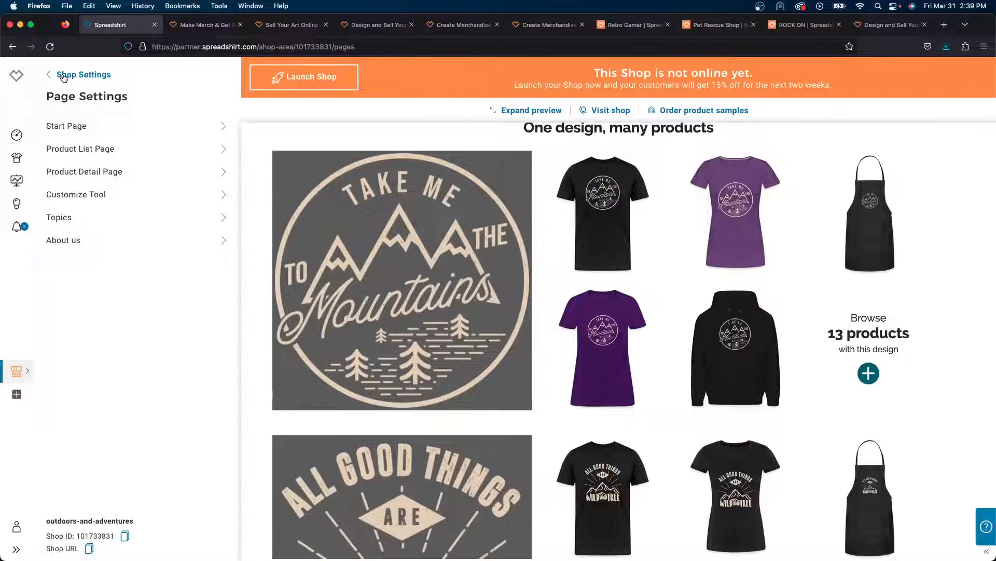
click(87, 148)
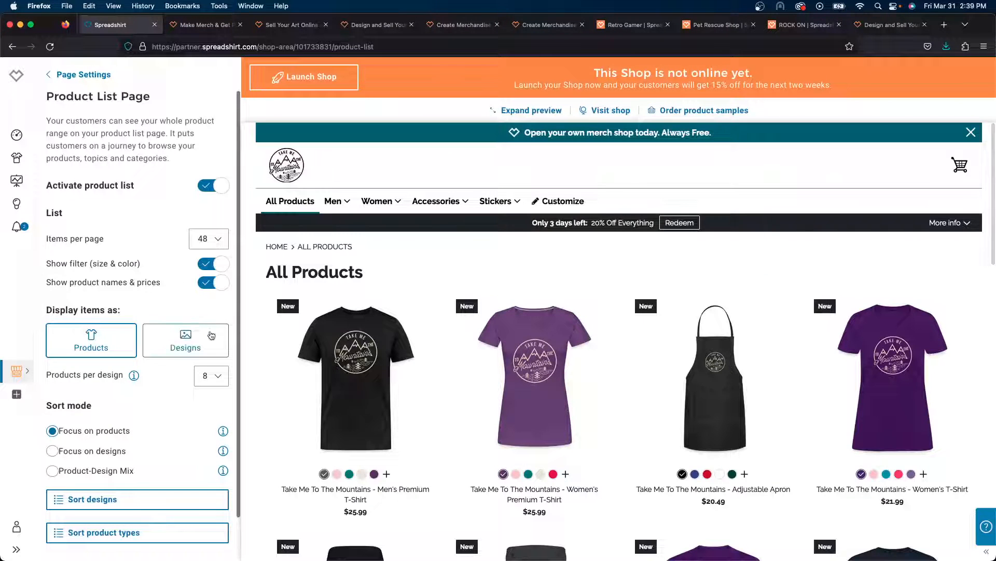
click(112, 500)
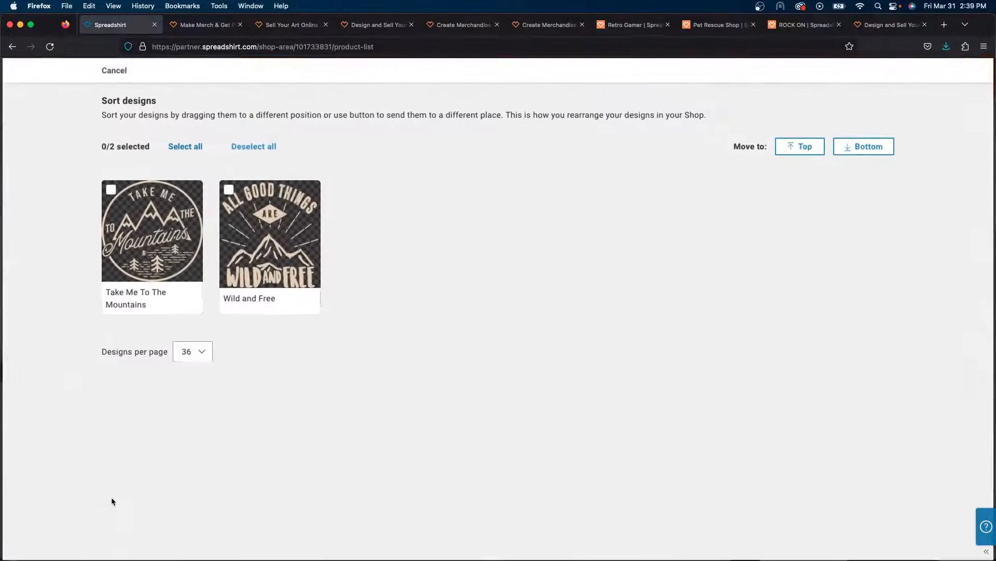
drag(270, 254, 123, 260)
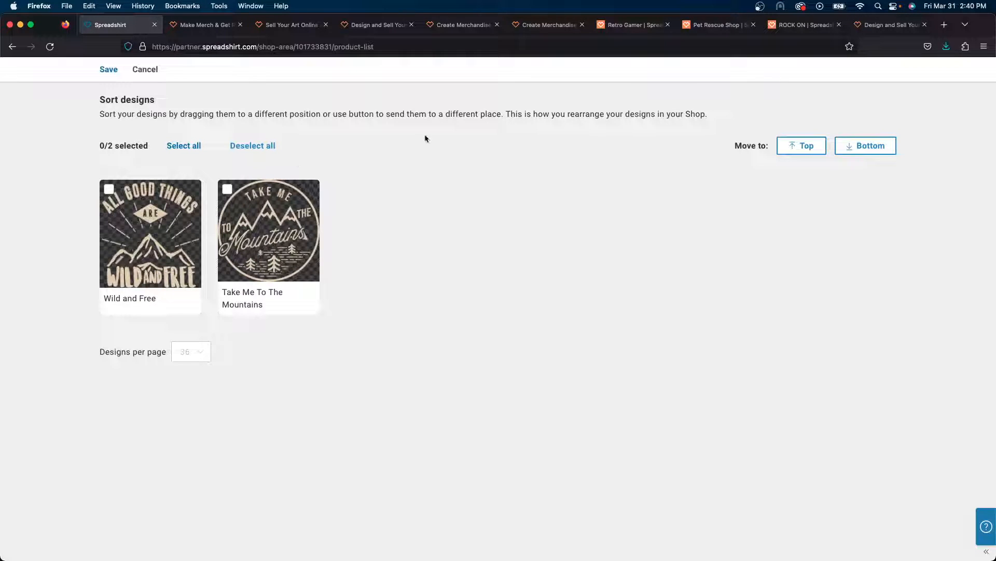
click(109, 72)
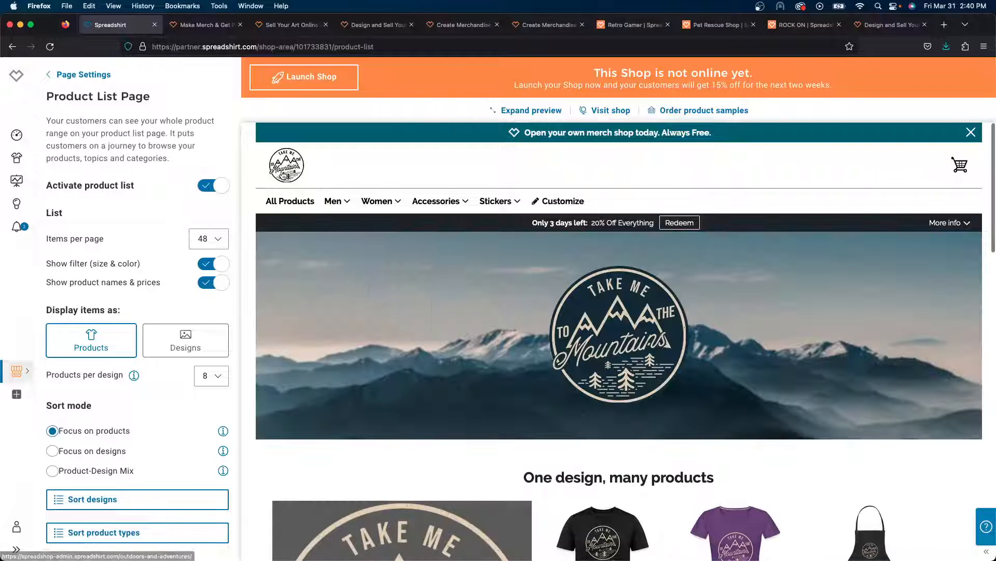
Step: Reload the shop preview, go to its home page and examine the order of the designs and the product preview
scroll(506, 222, down, 3)
scroll(506, 222, down, 2)
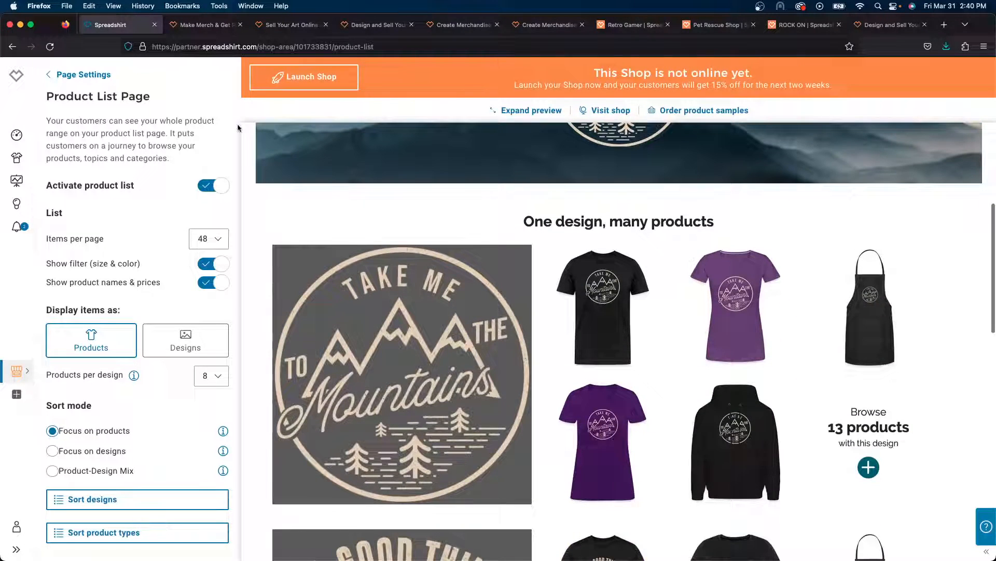
click(50, 47)
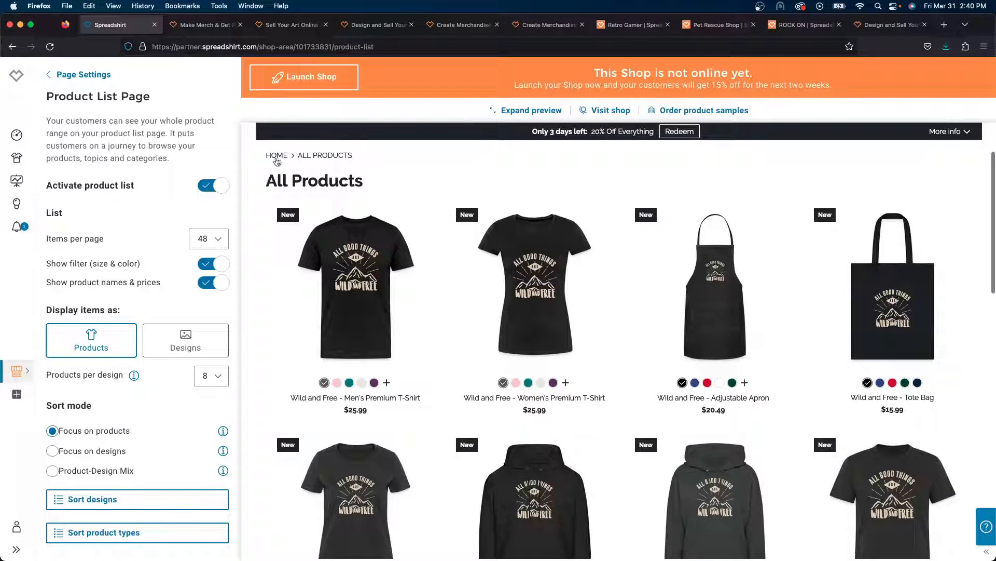
click(276, 156)
scroll(349, 208, down, 1)
scroll(348, 208, down, 5)
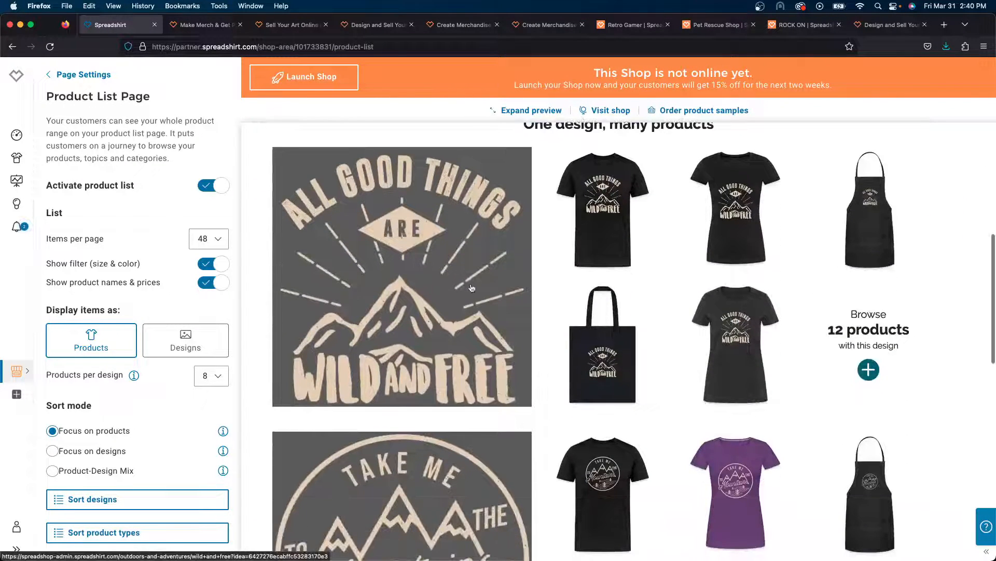
scroll(443, 334, down, 6)
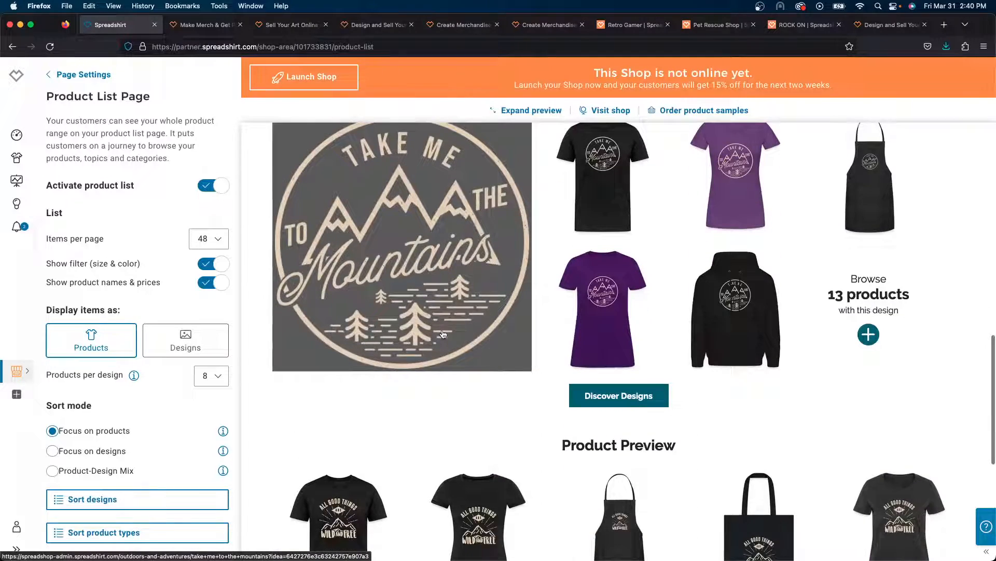
scroll(435, 310, down, 3)
scroll(695, 372, up, 14)
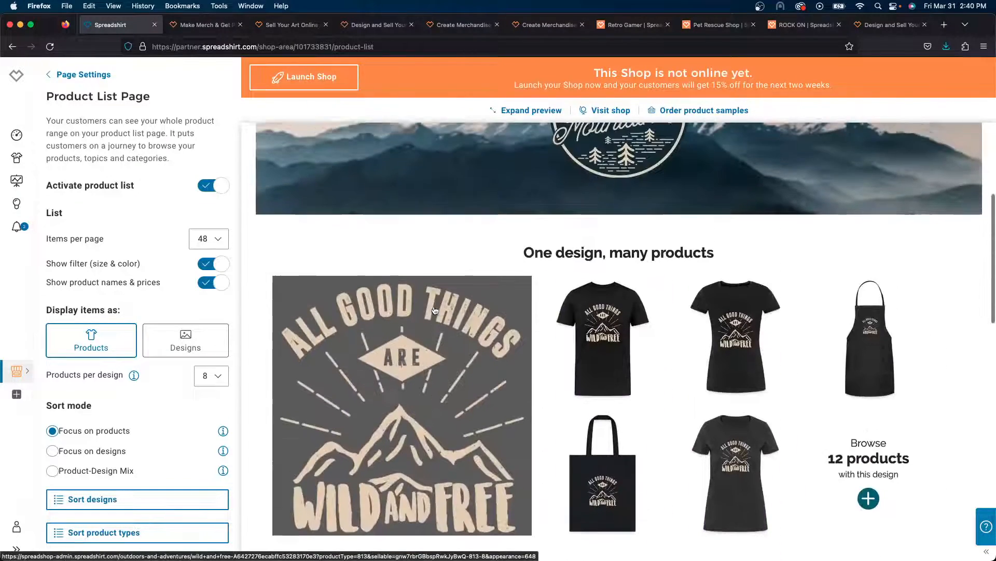
scroll(541, 396, down, 12)
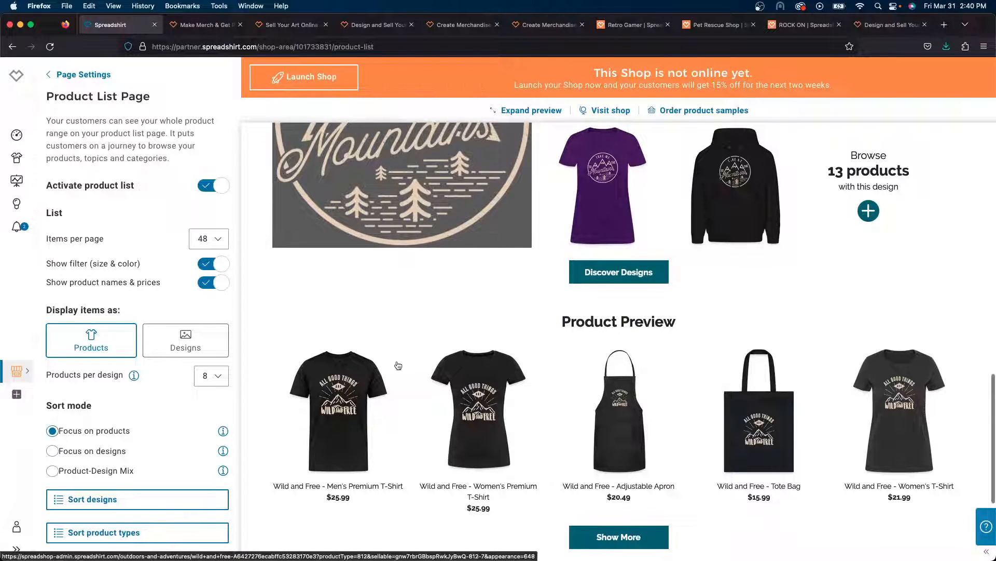
scroll(398, 365, up, 7)
scroll(398, 365, up, 1)
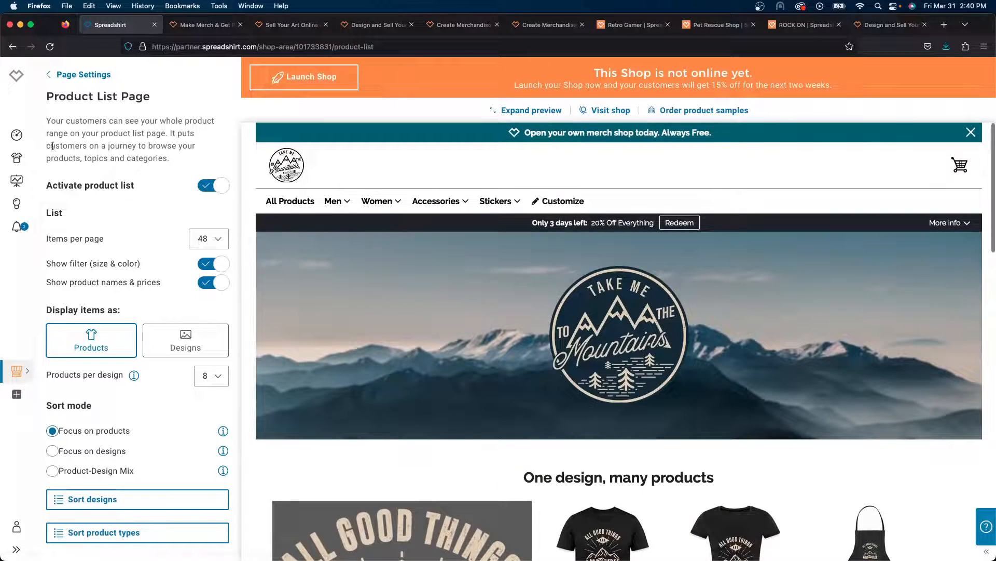
Step: Open the De/activate Shop page in the general shop settings, launch the shop and close the opening announcement
click(57, 74)
click(60, 76)
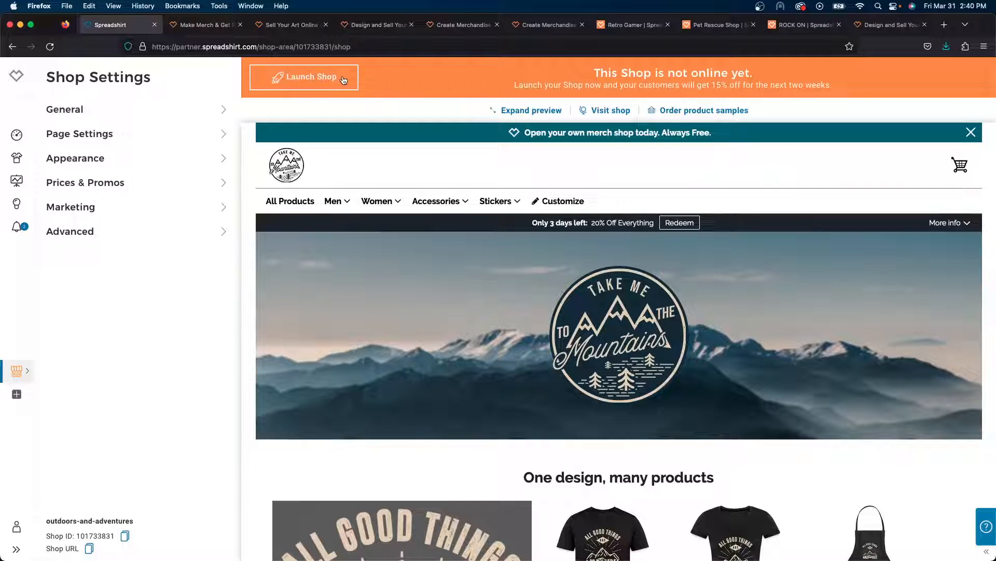
click(106, 108)
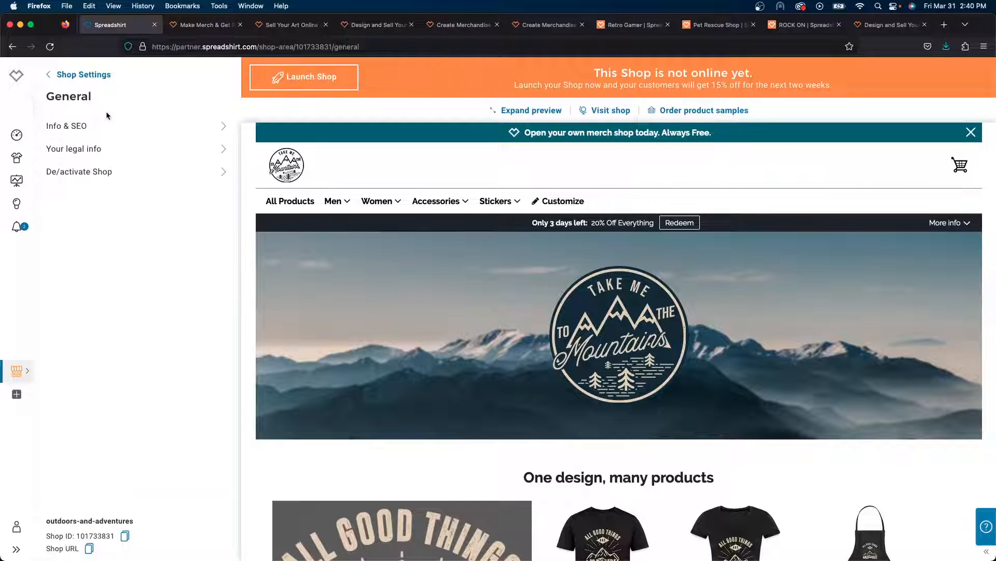
click(106, 172)
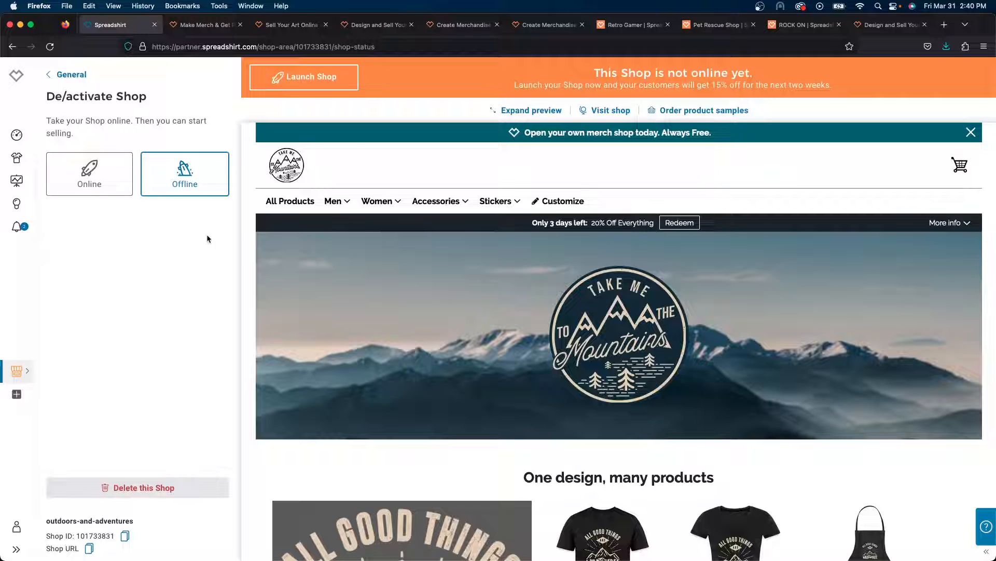
click(336, 83)
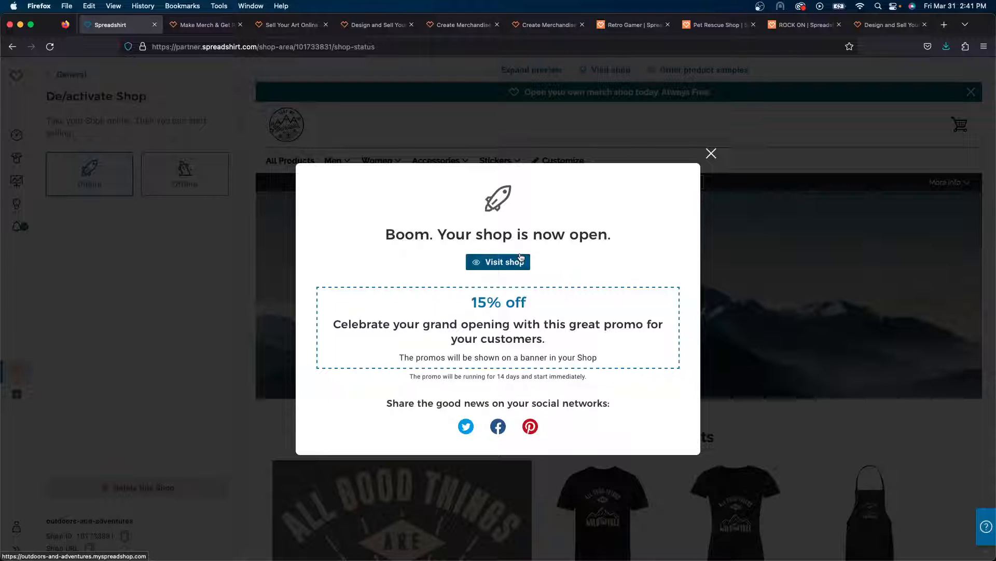
click(711, 154)
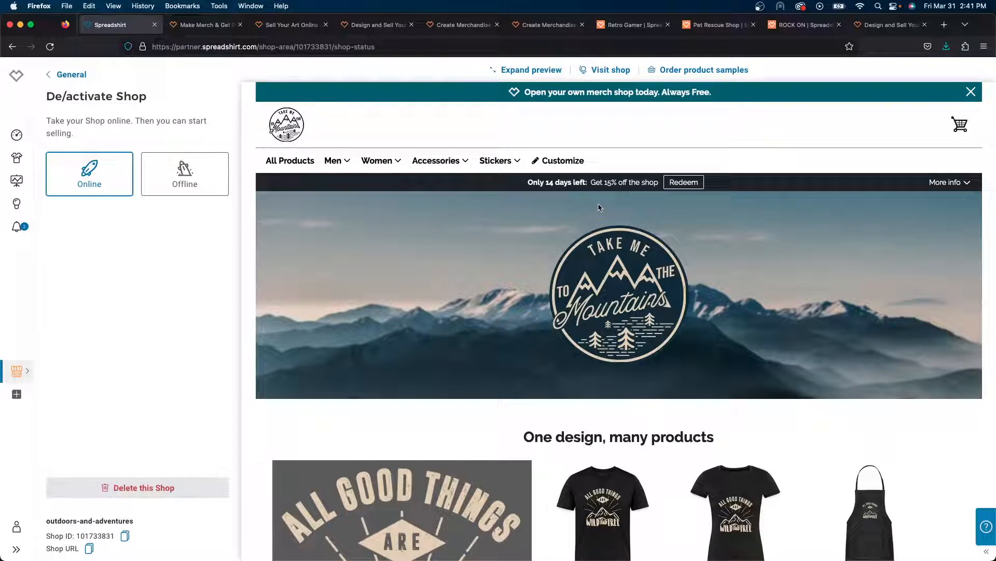
Step: Look through the launched shop's preview, from the promo banner to the product preview section
scroll(600, 208, down, 8)
scroll(600, 208, down, 10)
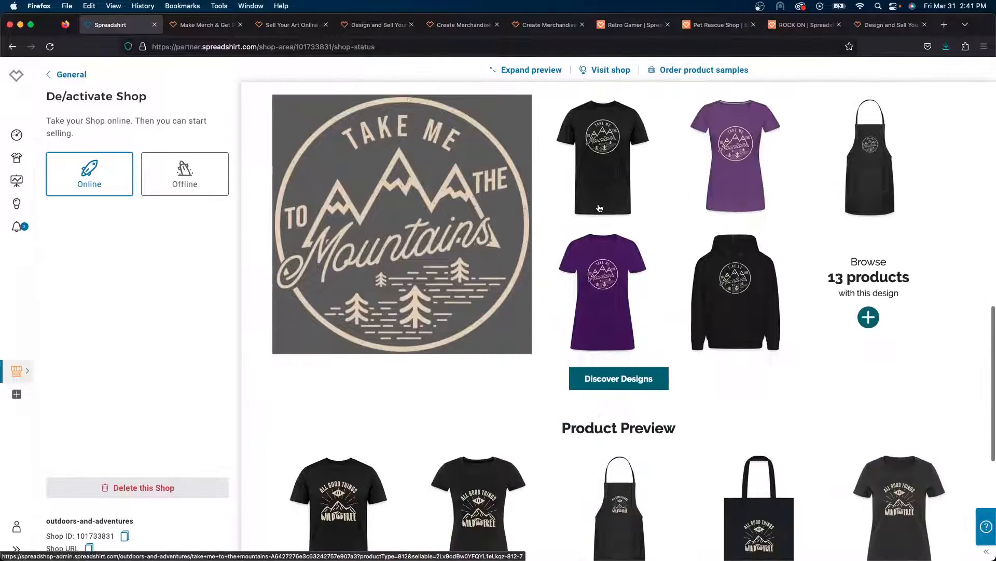
scroll(599, 207, up, 12)
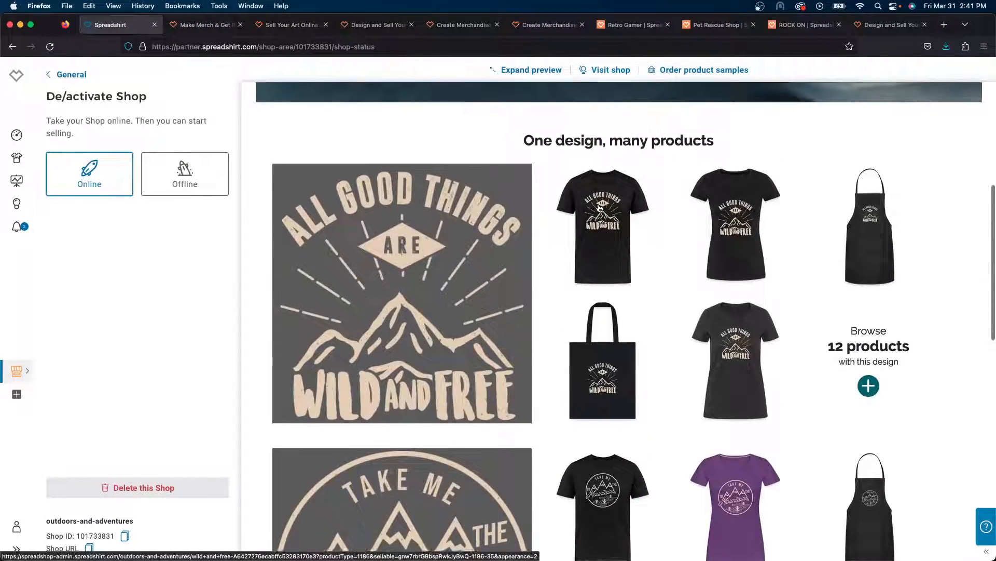
scroll(600, 207, up, 4)
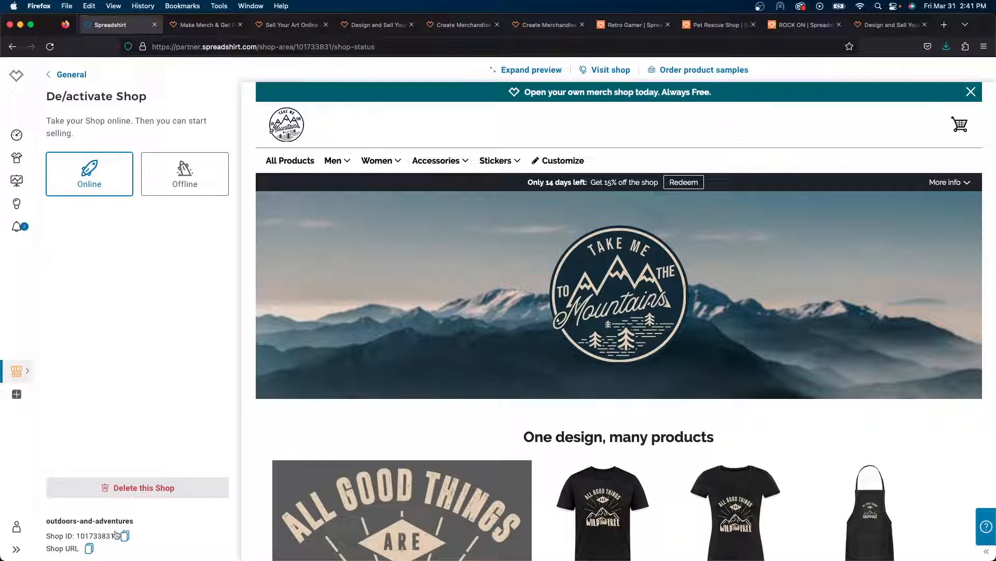
scroll(415, 429, down, 4)
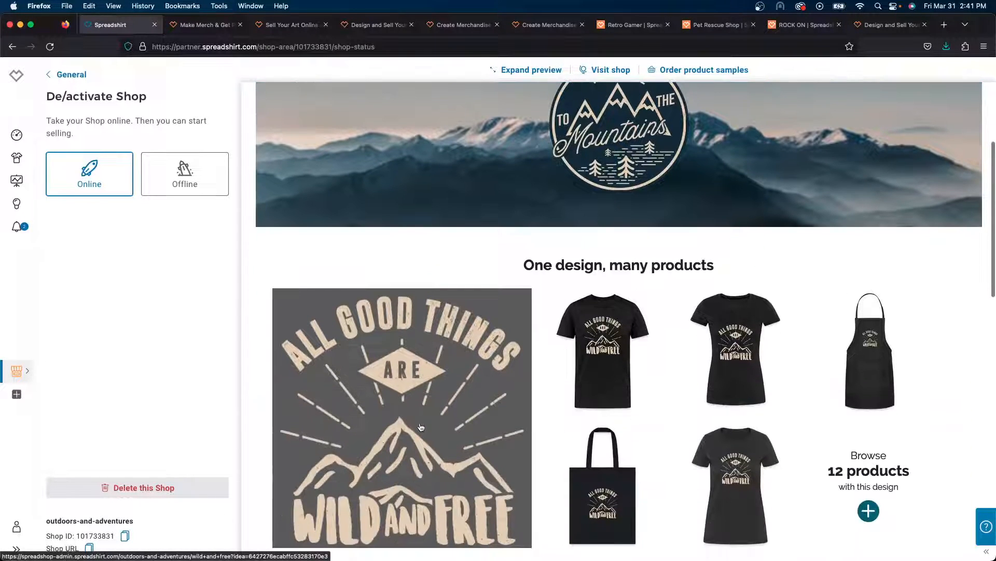
Step: Return to the main shop settings, copy the shop URL, and open it in a new browser tab, dismissing the cookie notice
click(57, 74)
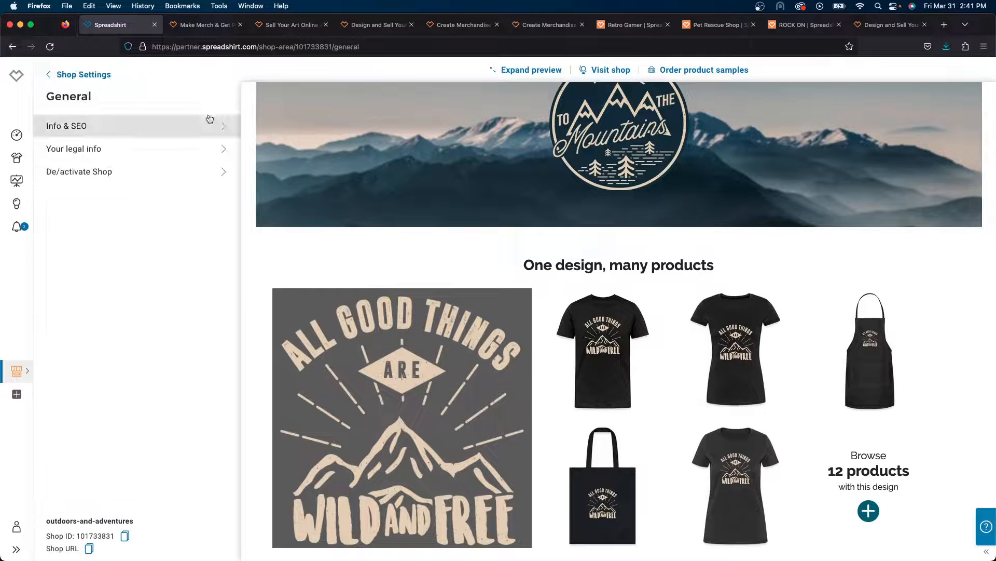
click(76, 77)
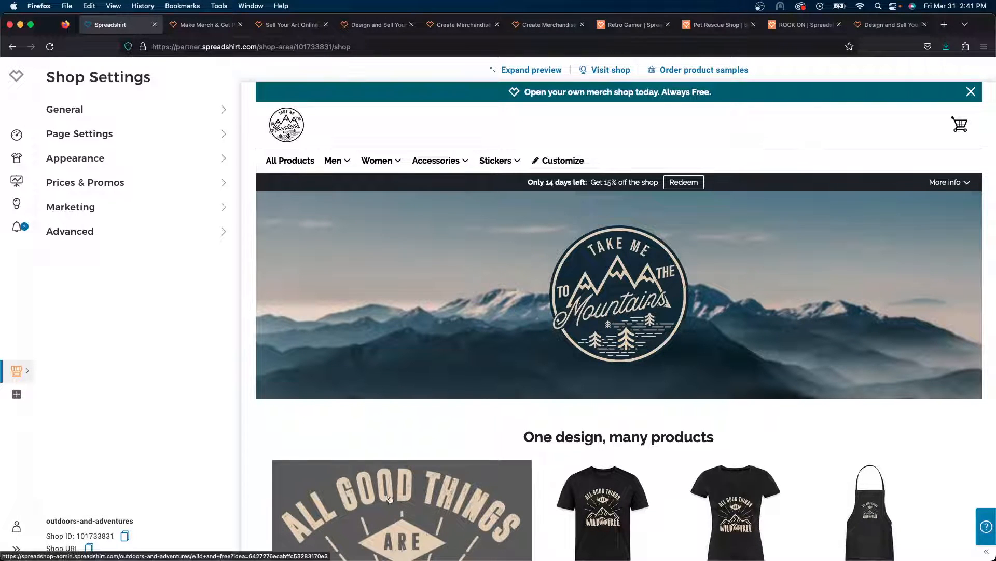
click(90, 549)
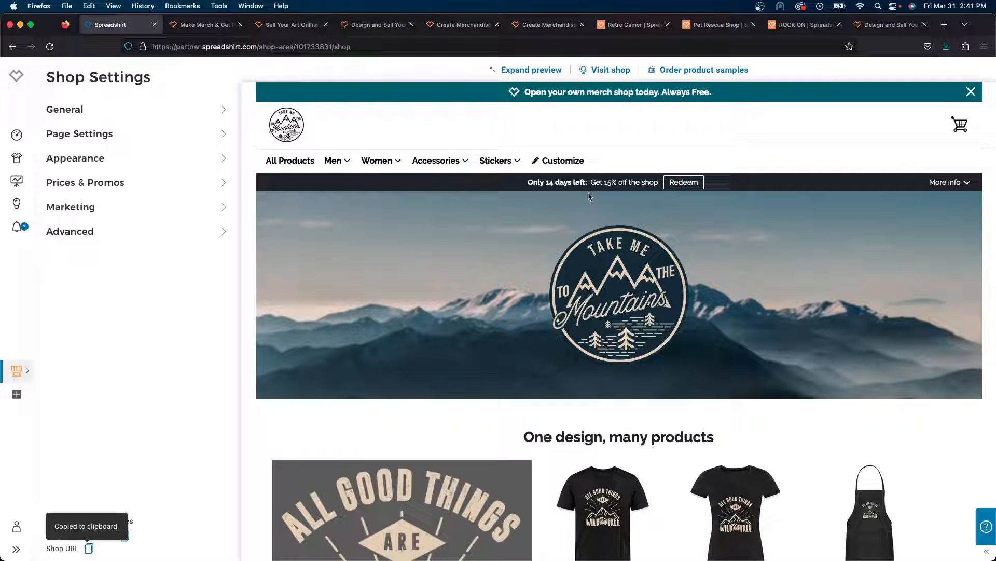
click(945, 24)
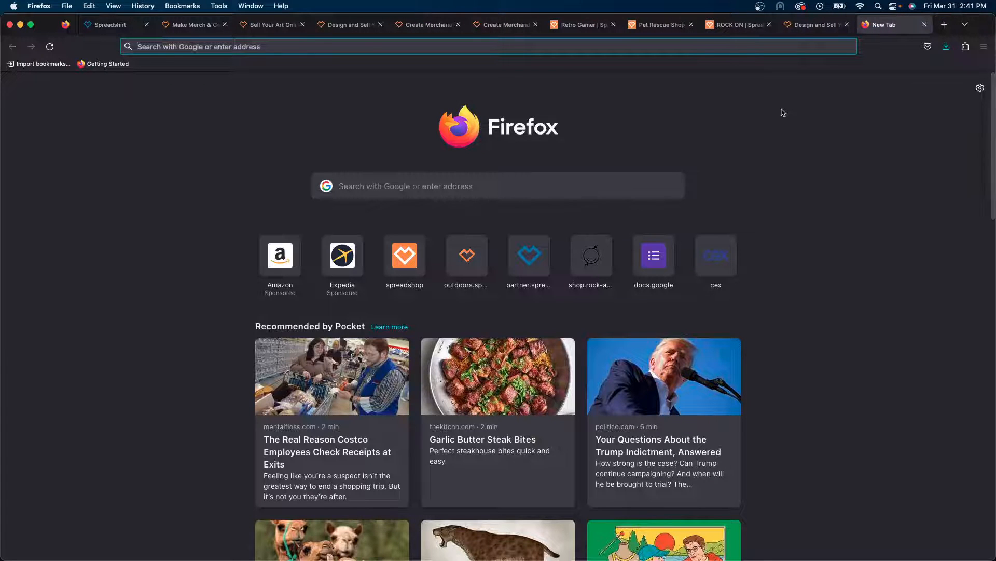
key(super+v)
key(Return)
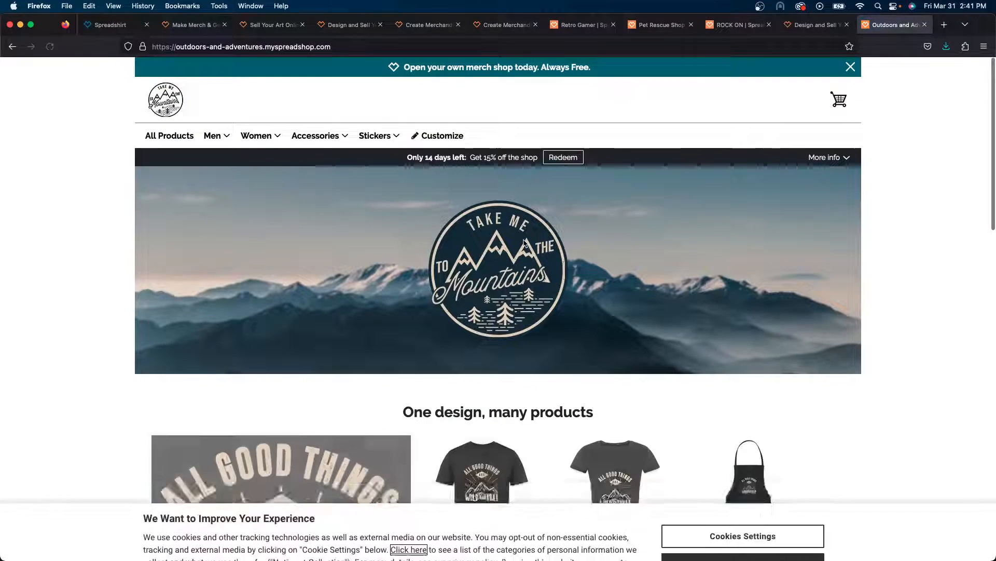
click(741, 520)
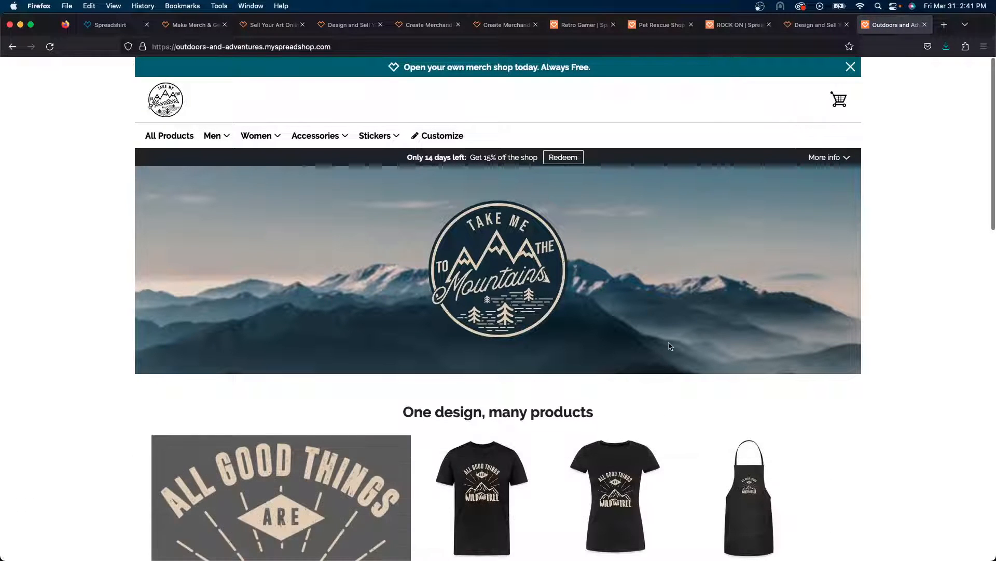
Step: Review the live storefront's start page, including the teaser image, both design sections and the product preview
scroll(855, 238, down, 2)
scroll(856, 239, down, 10)
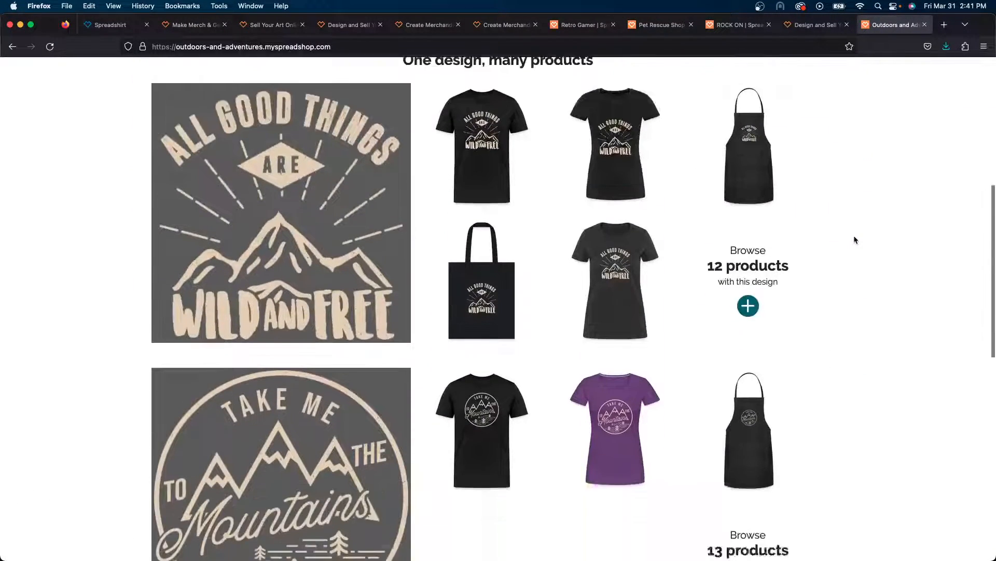
scroll(855, 239, down, 5)
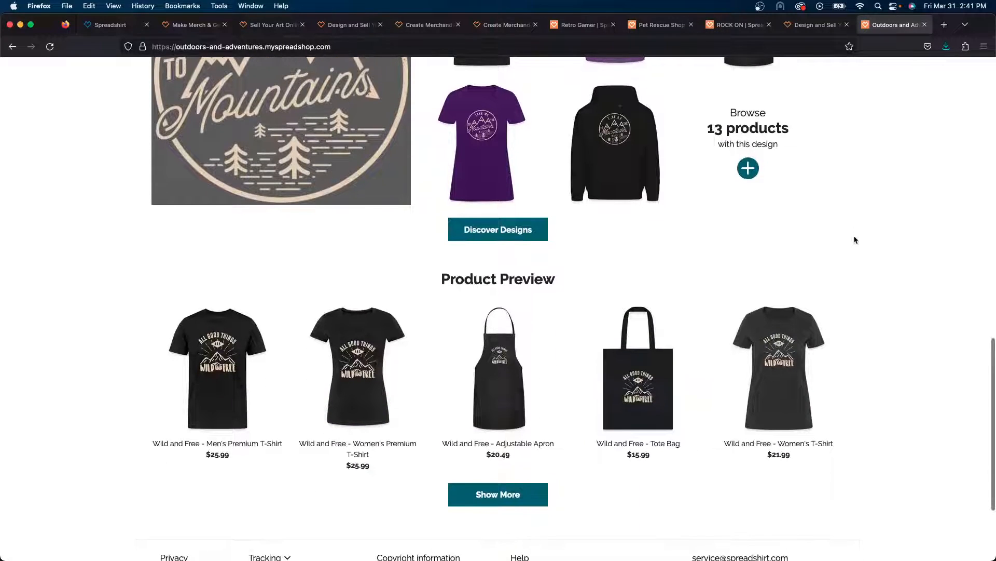
scroll(856, 240, up, 15)
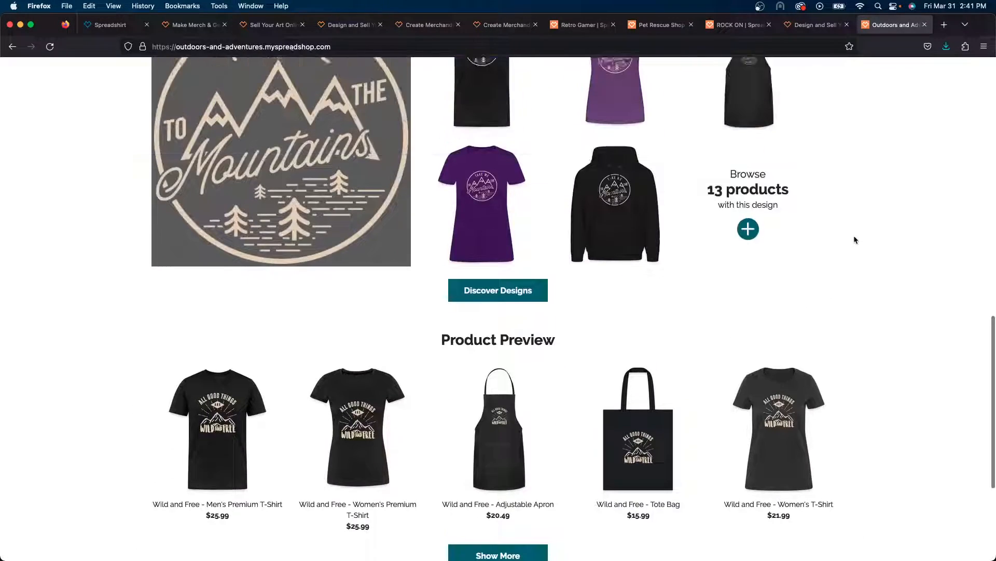
scroll(854, 238, up, 3)
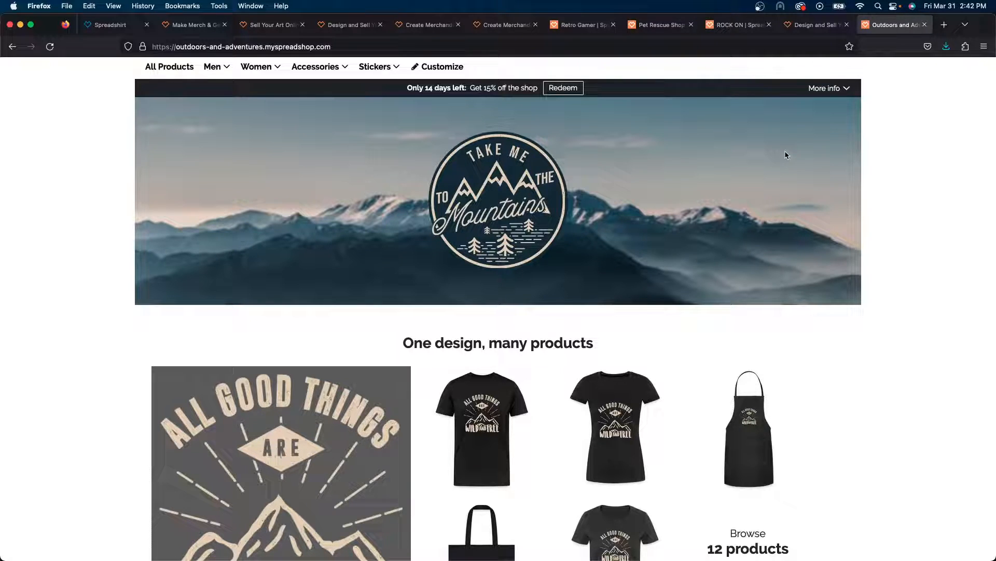
Step: Review Spreadshop's outdoors landing page, from its introduction and how-it-works steps to the free graphic packs
click(810, 25)
scroll(780, 273, up, 15)
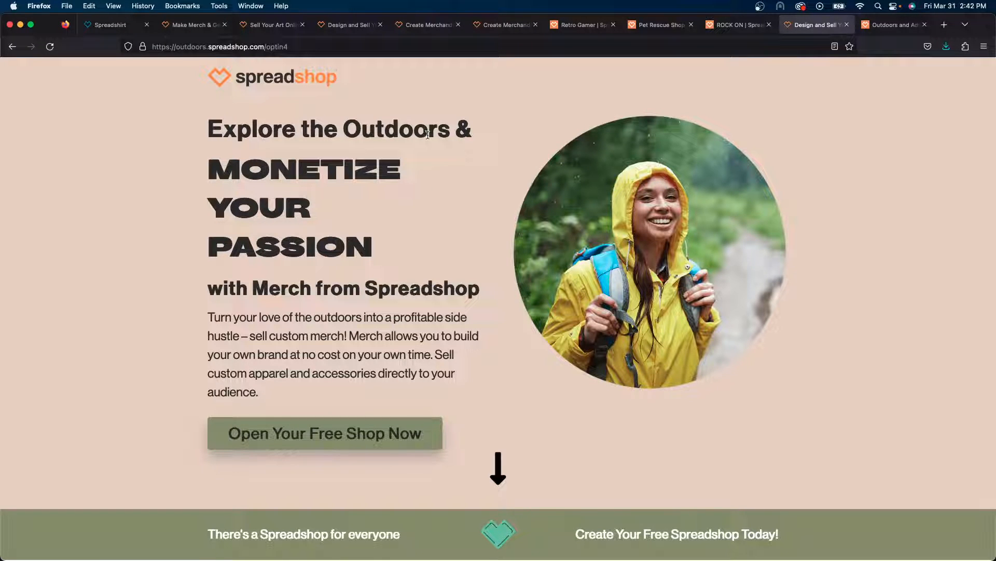
scroll(428, 135, down, 8)
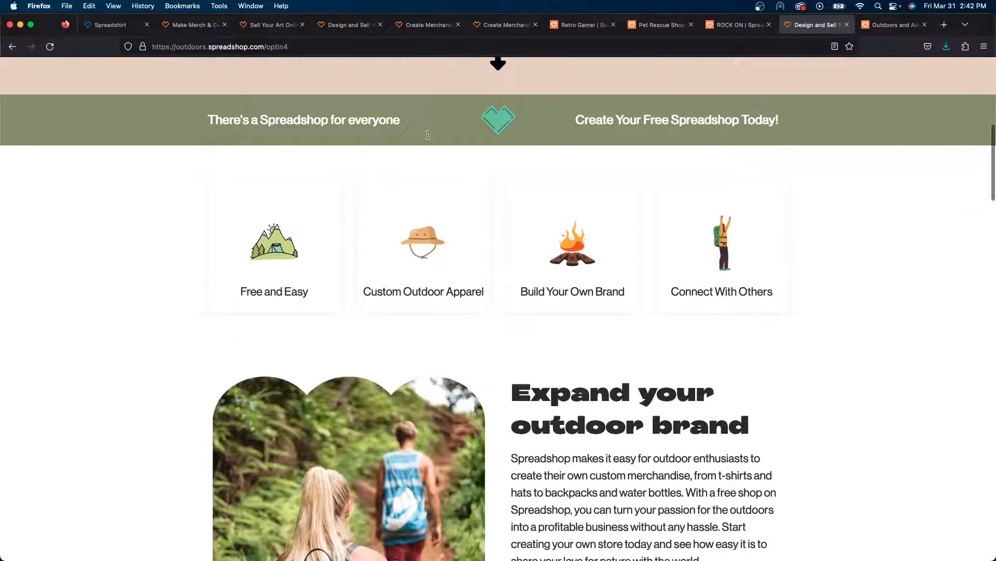
scroll(427, 138, down, 10)
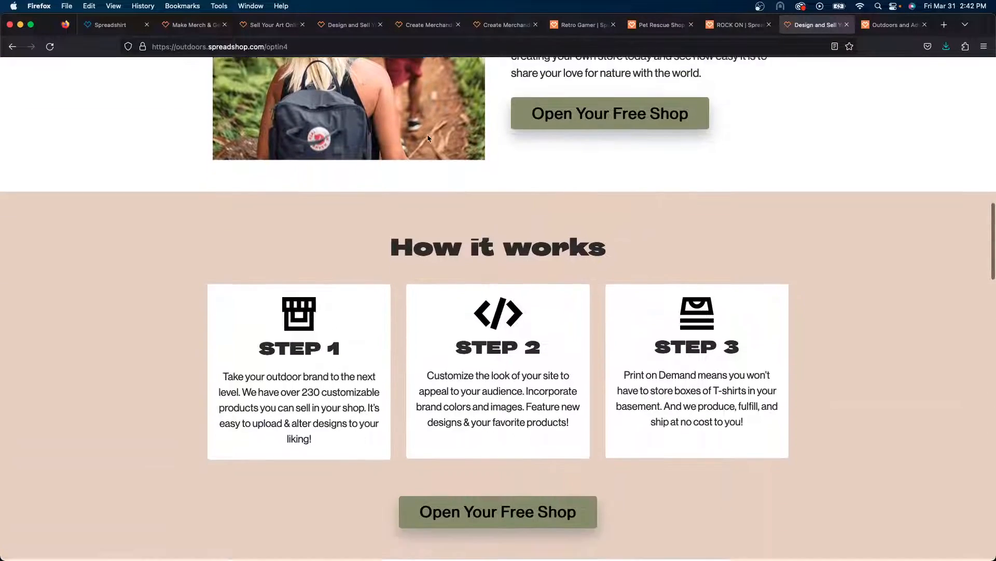
scroll(428, 138, down, 10)
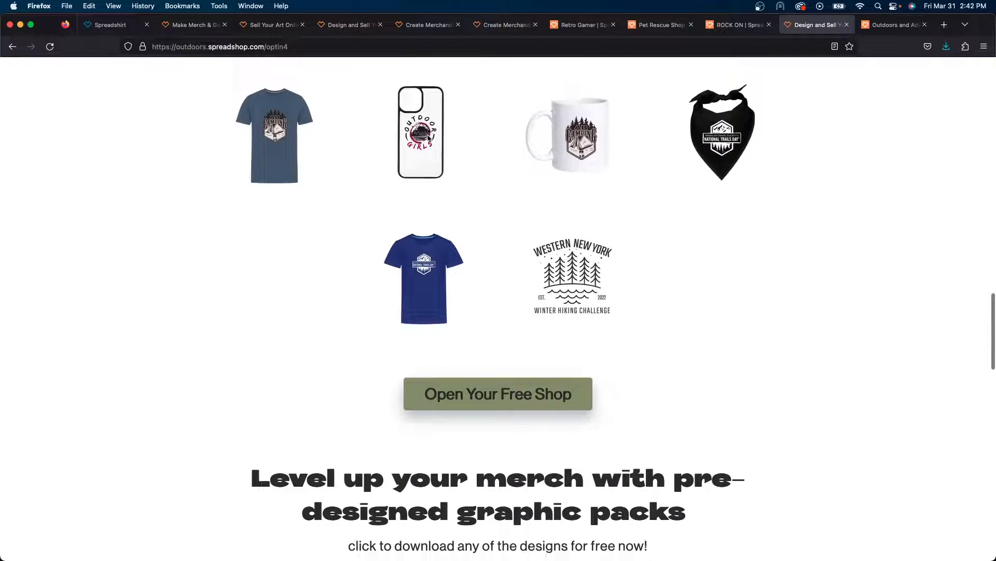
scroll(428, 138, down, 5)
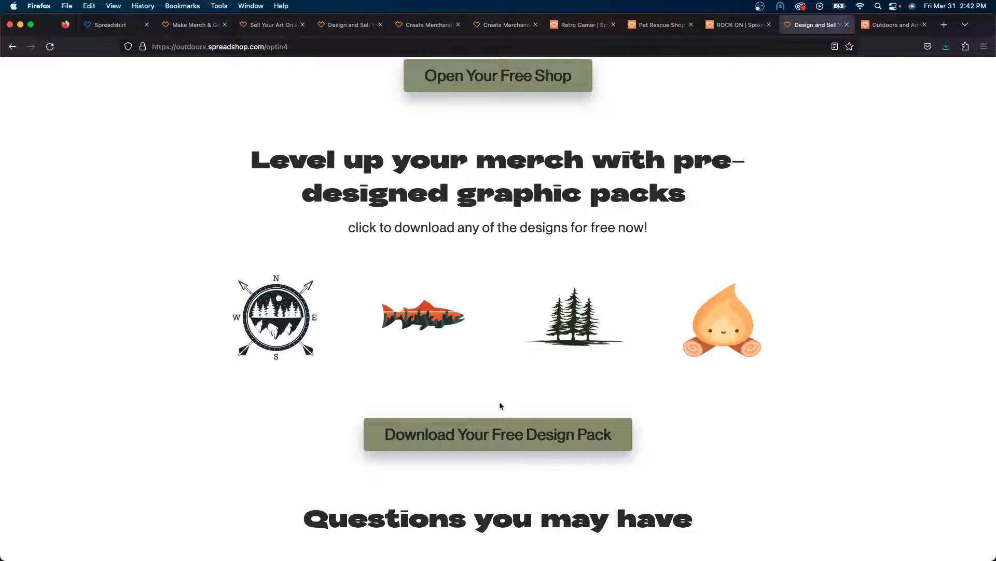
scroll(501, 405, down, 2)
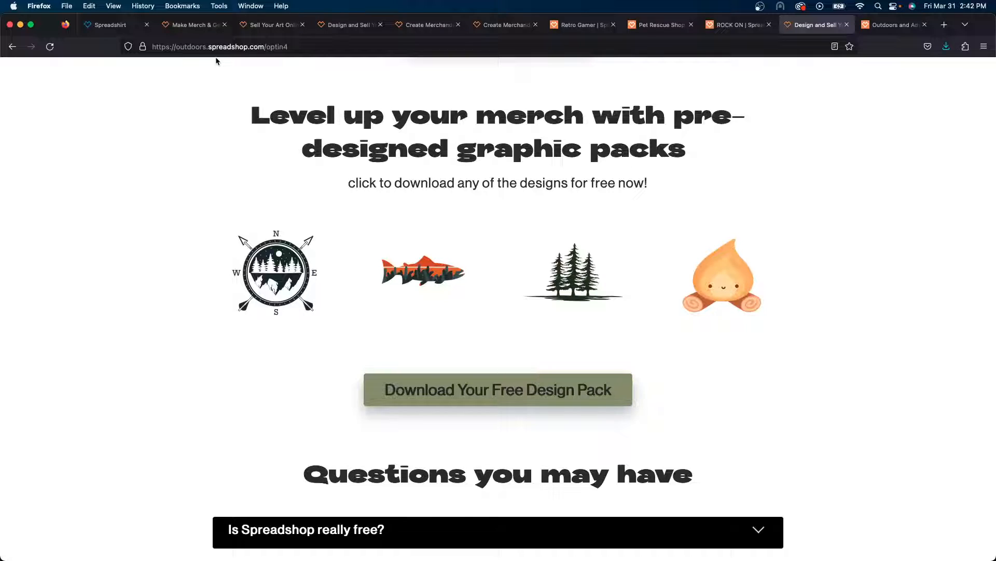
Step: Switch to Spreadshop's podcast landing page and view it from the free design pack up to its introduction
click(185, 26)
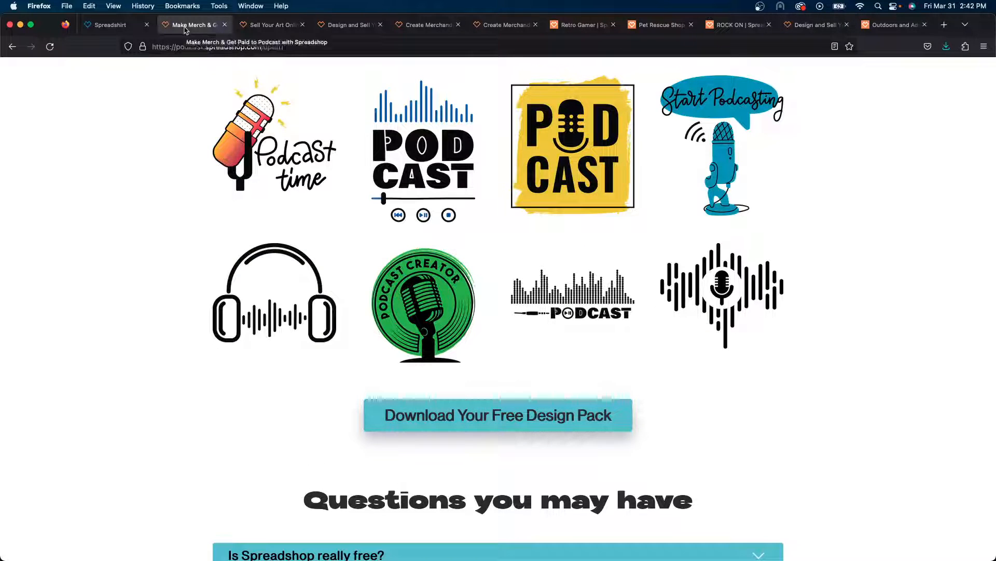
scroll(169, 231, up, 20)
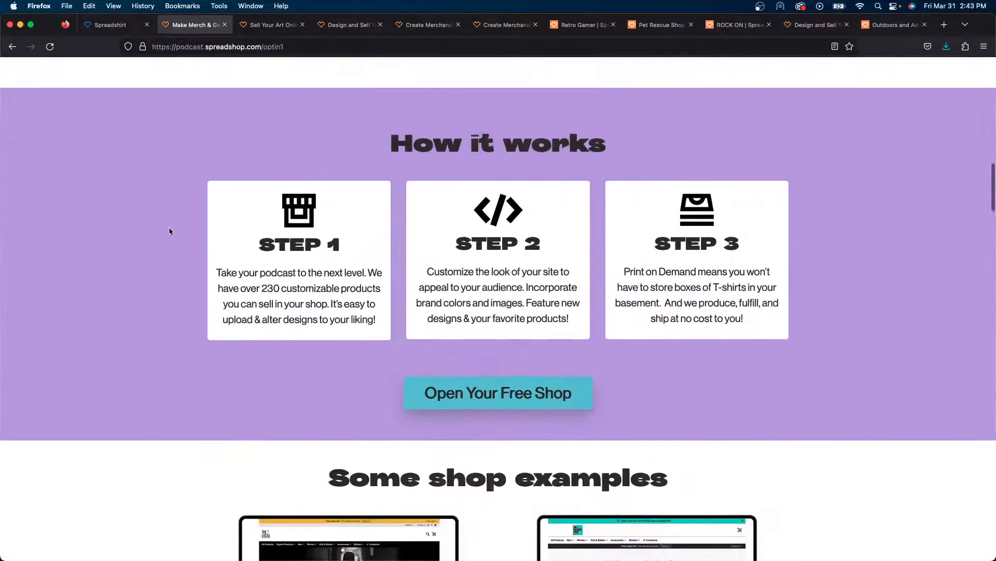
scroll(169, 230, up, 5)
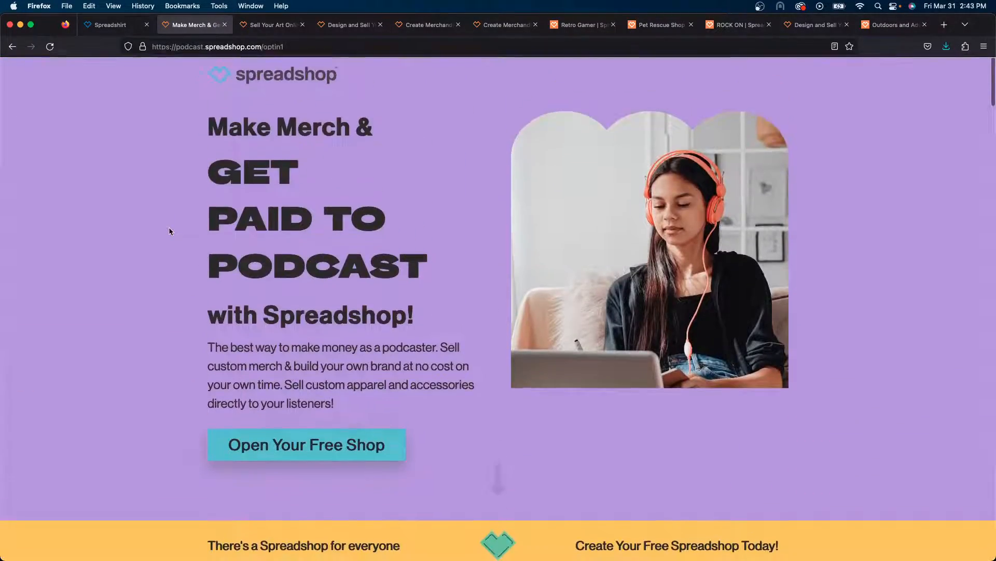
Step: Look through the podcast landing page from its introduction past the testimonials to the ready-to-use design packs
scroll(169, 231, down, 12)
scroll(169, 229, down, 20)
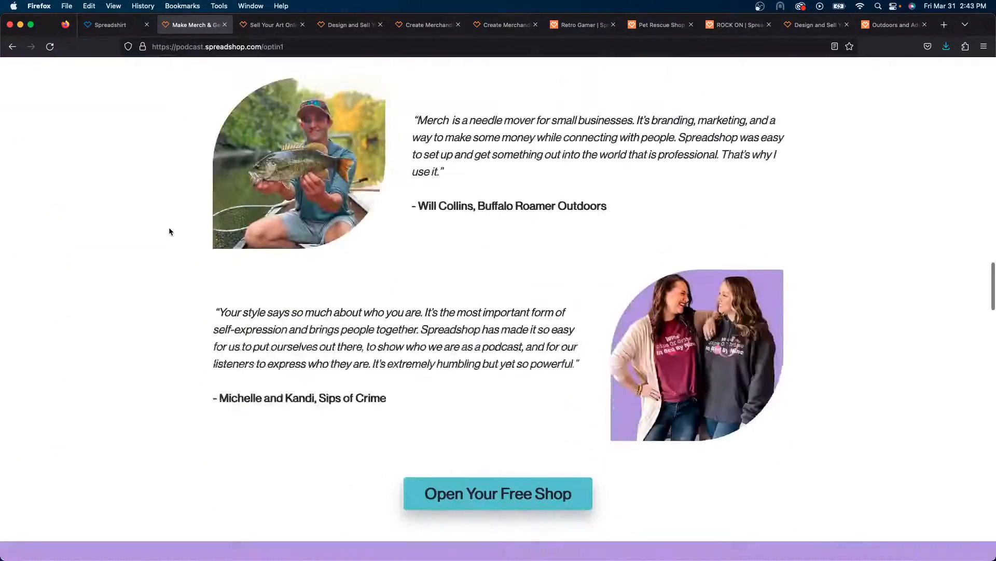
scroll(169, 229, down, 15)
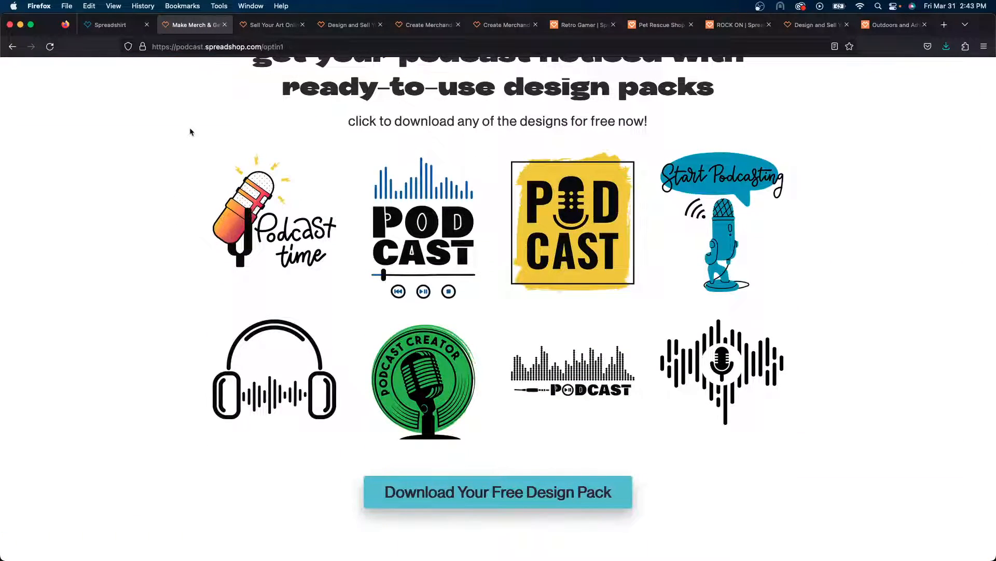
Step: Compare the free design packs on Spreadshop's digital artist, gamer, pet rescue and musician landing pages
click(260, 29)
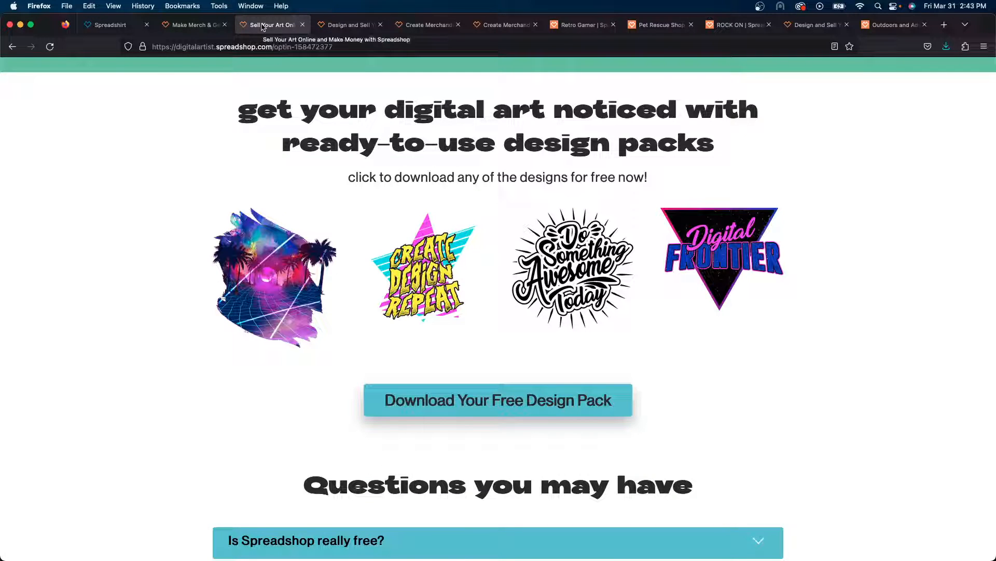
click(342, 27)
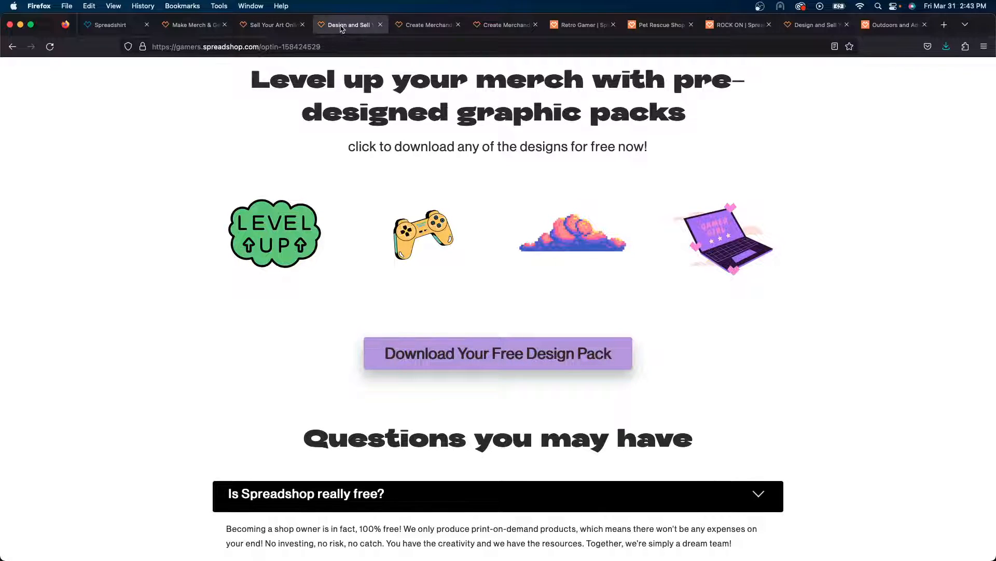
click(402, 27)
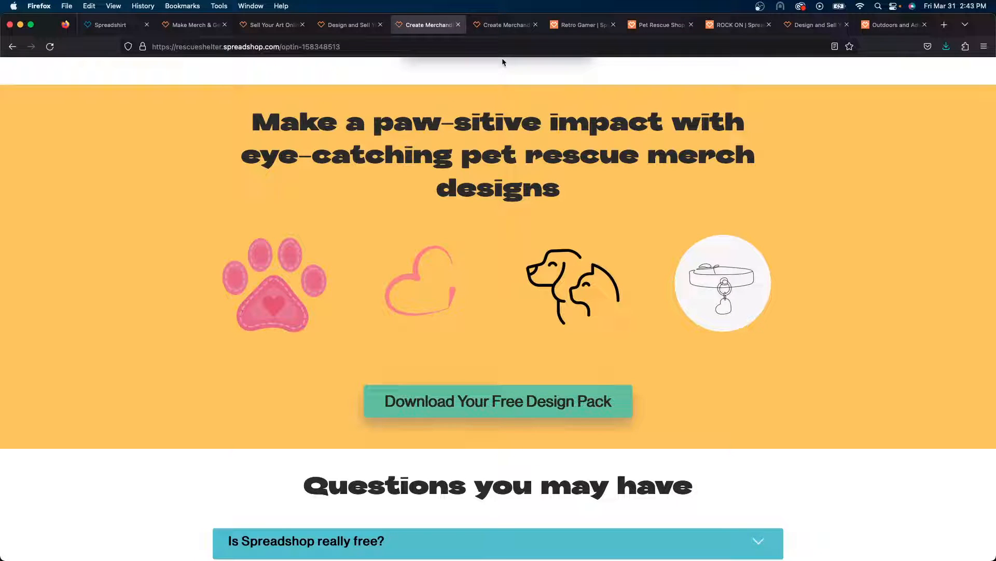
click(494, 25)
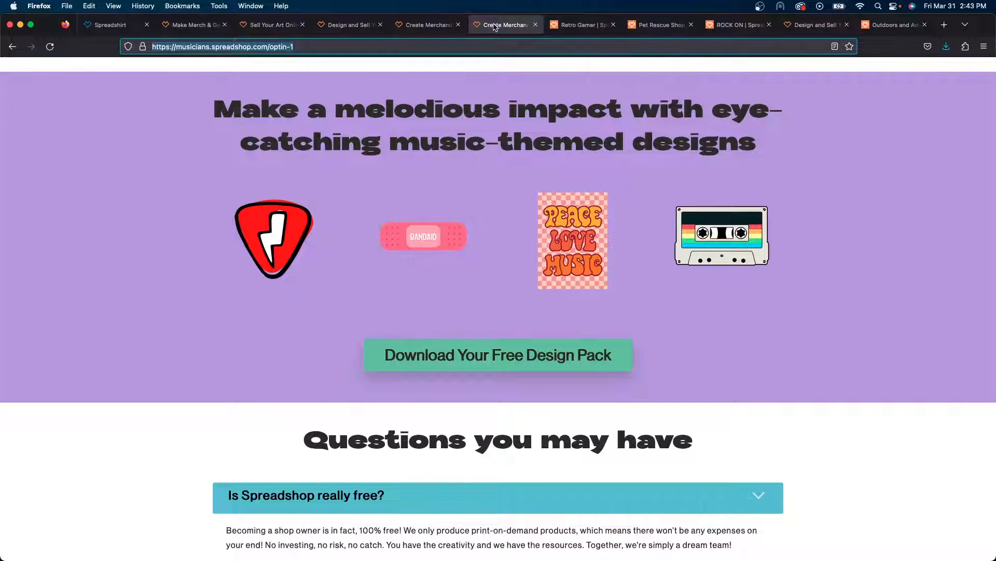
click(418, 25)
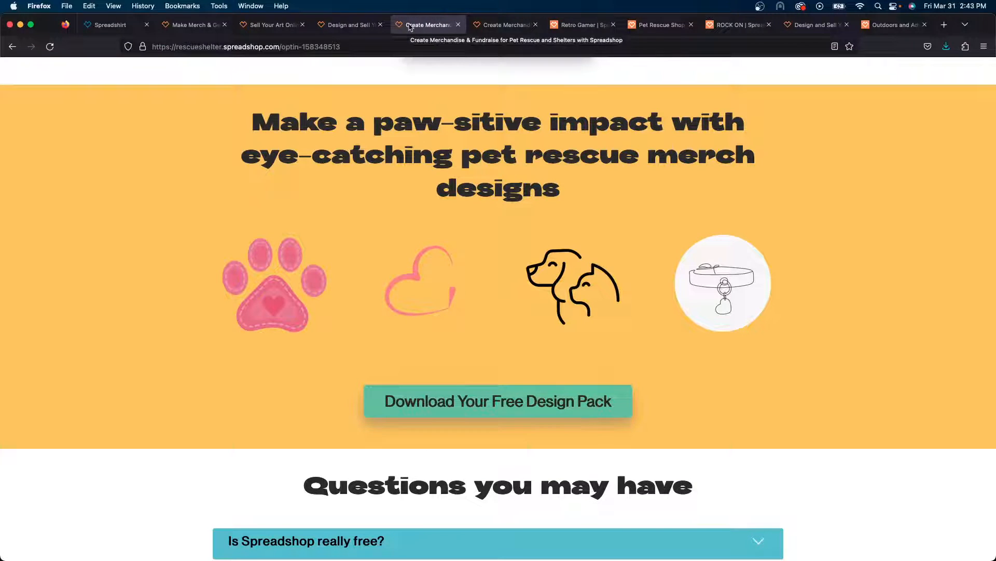
click(503, 25)
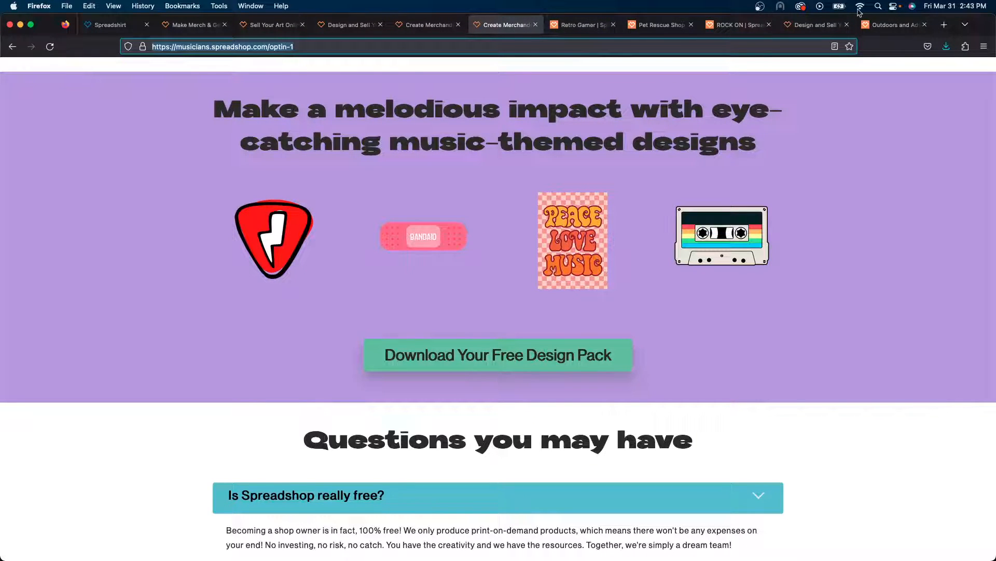
Step: Return to the live Outdoors and Adventures storefront and review its teaser image and both design sections
click(885, 26)
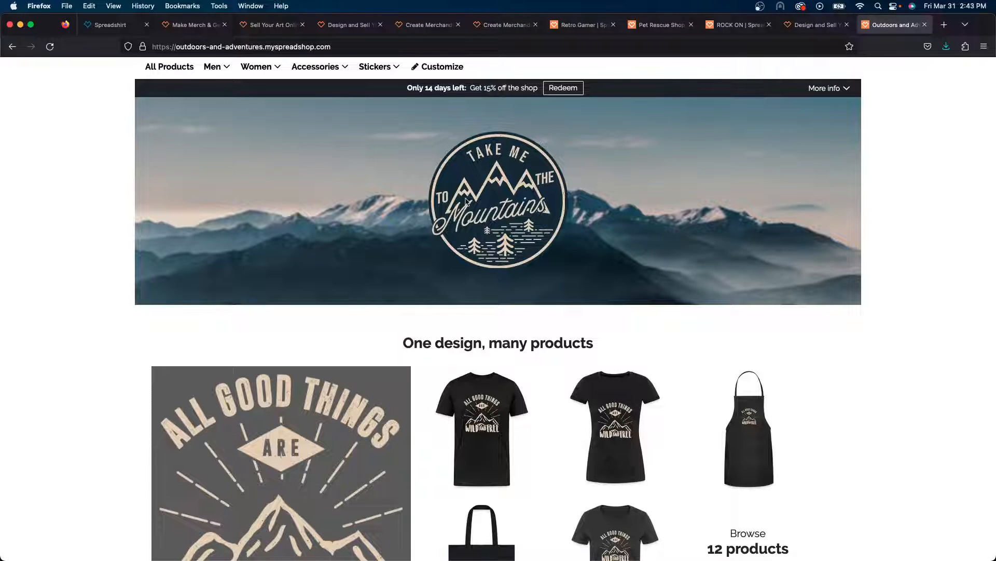
scroll(467, 202, down, 5)
scroll(467, 202, down, 8)
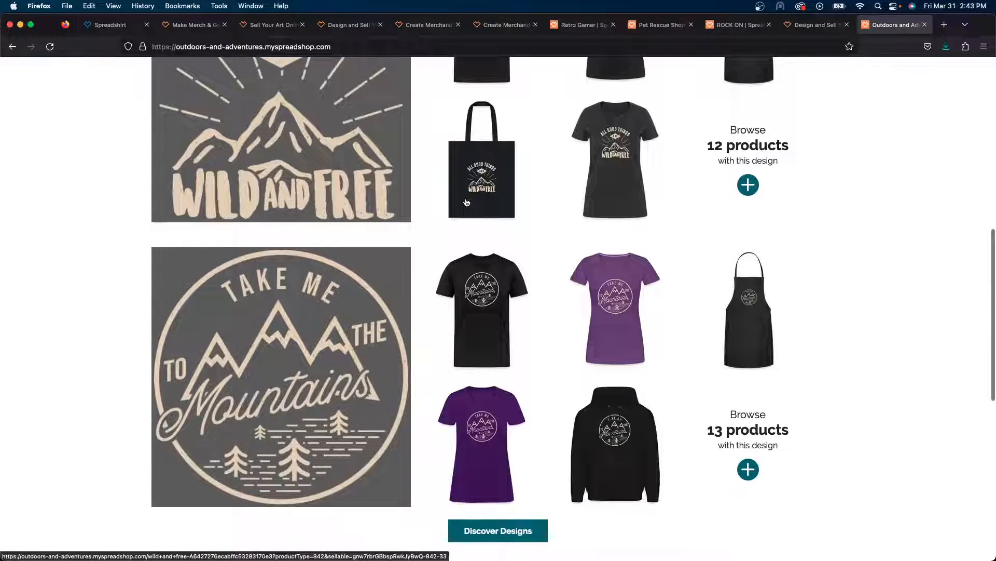
scroll(466, 202, up, 7)
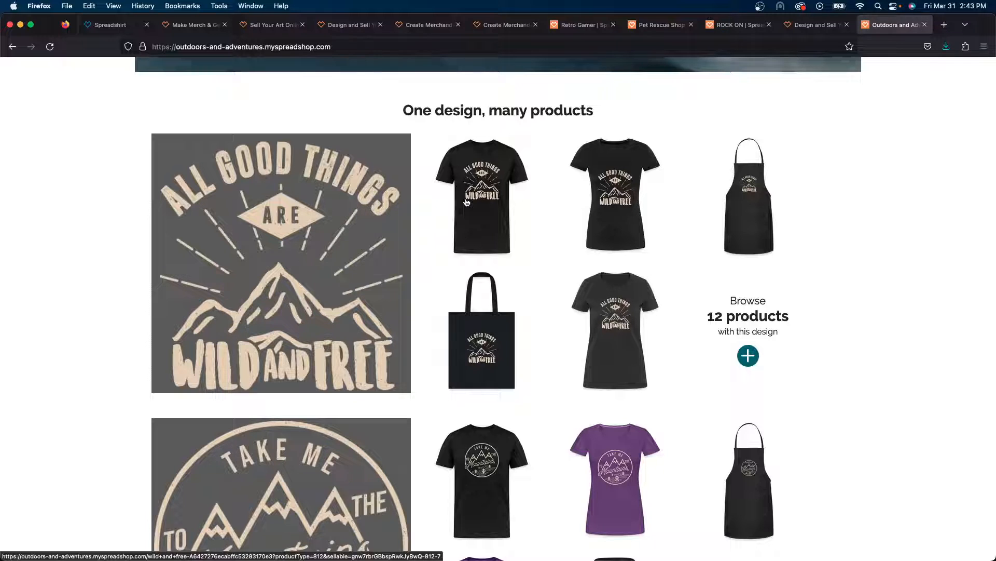
scroll(345, 216, up, 6)
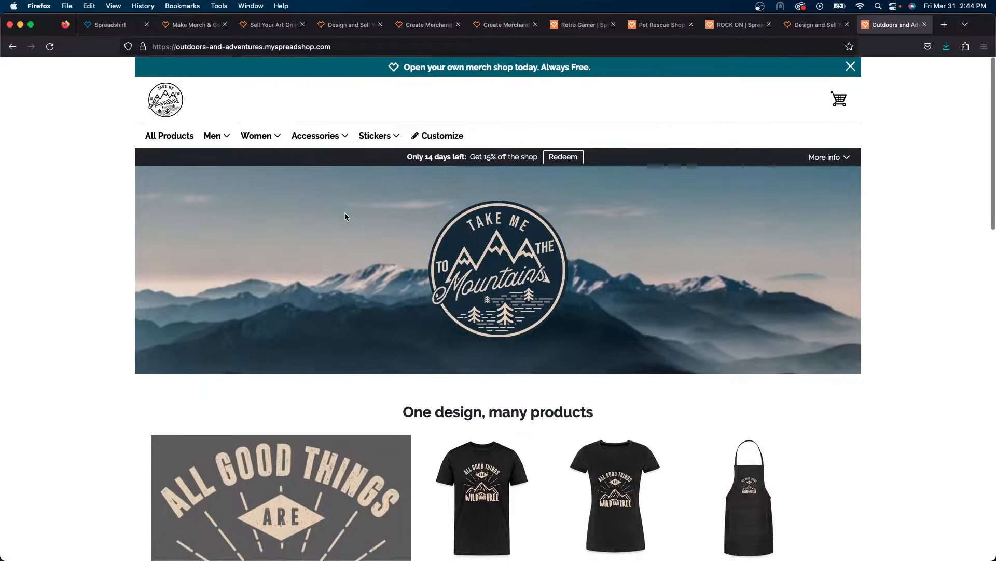